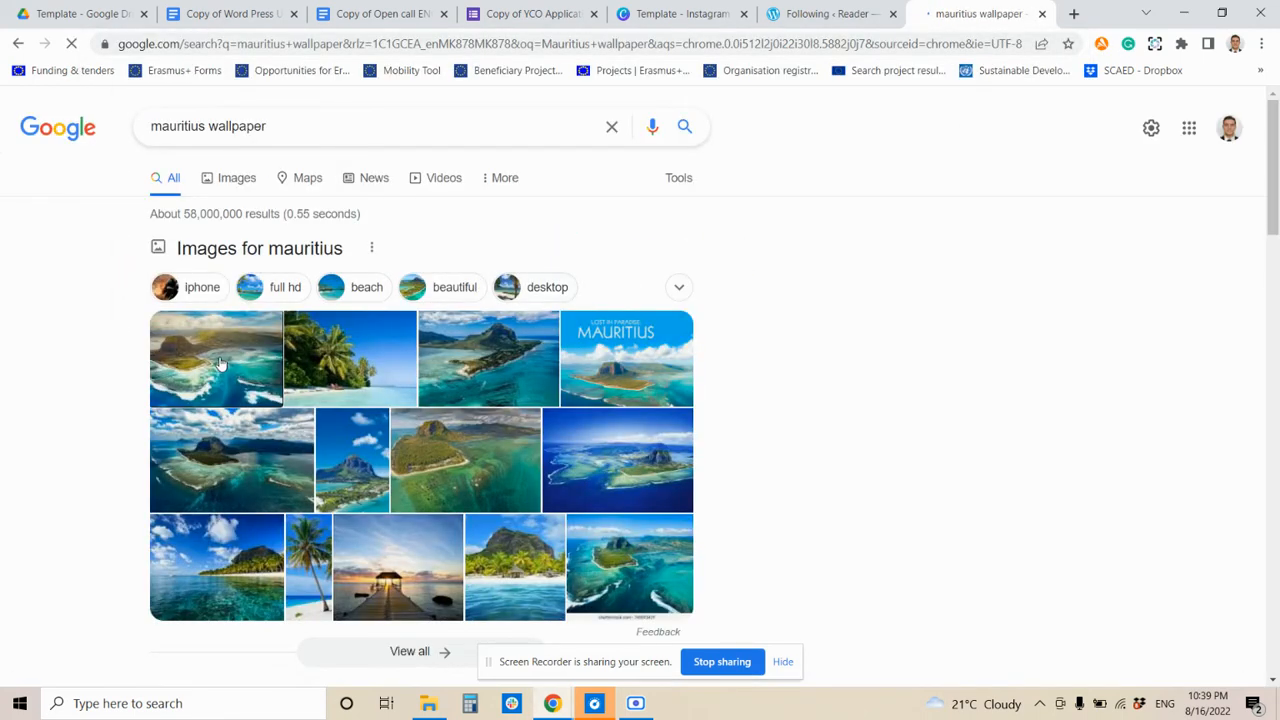
- Preview the first Mauritius image result and open its Wallpaper Flare source page
click(221, 363)
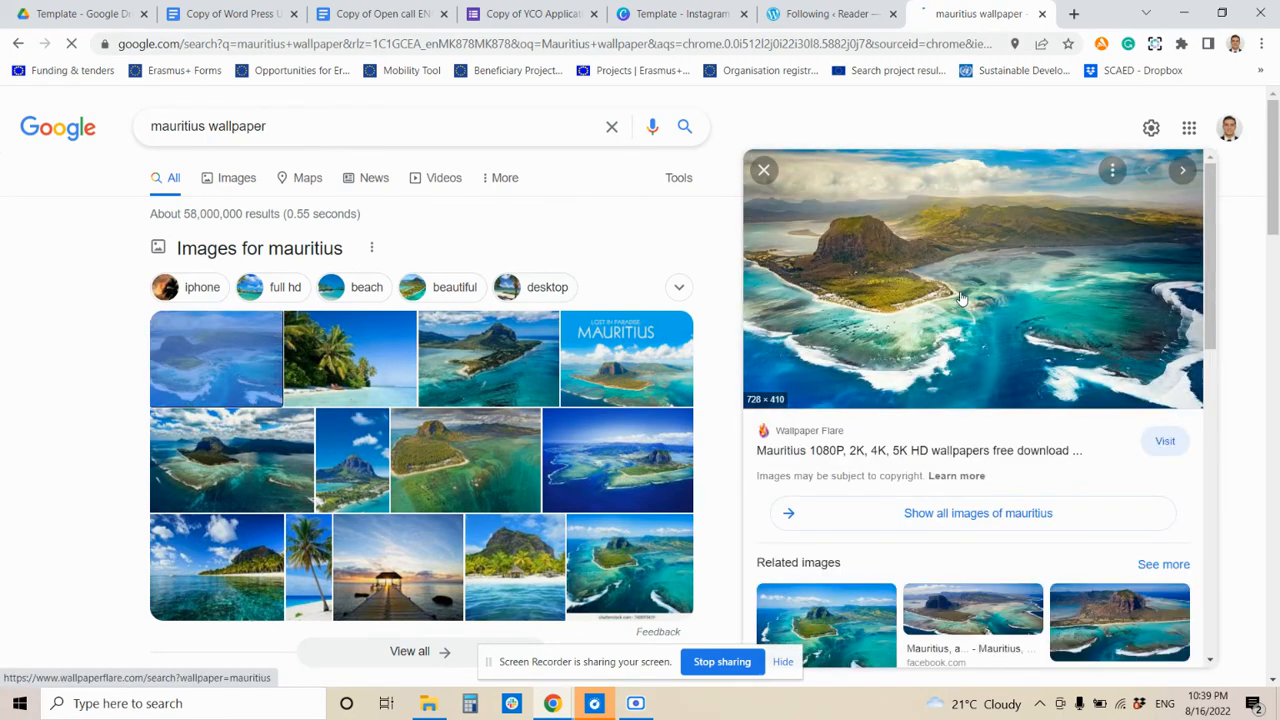
click(960, 302)
click(897, 10)
click(965, 6)
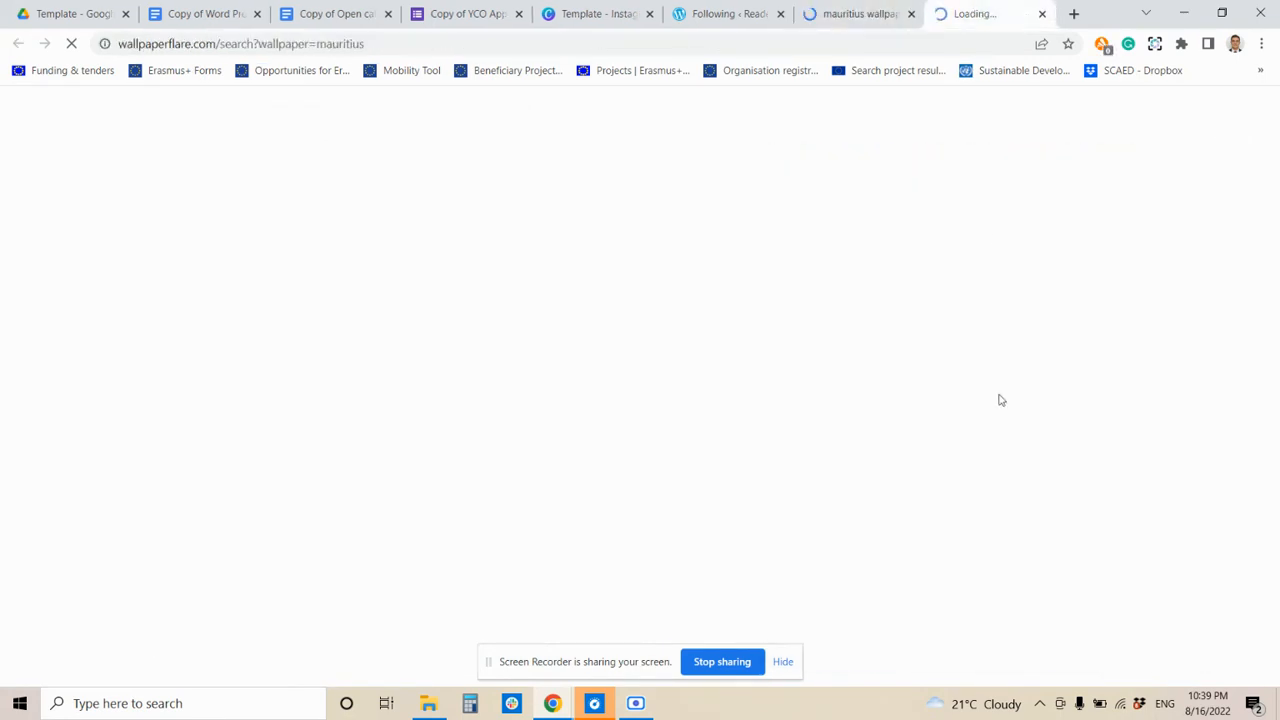
click(906, 5)
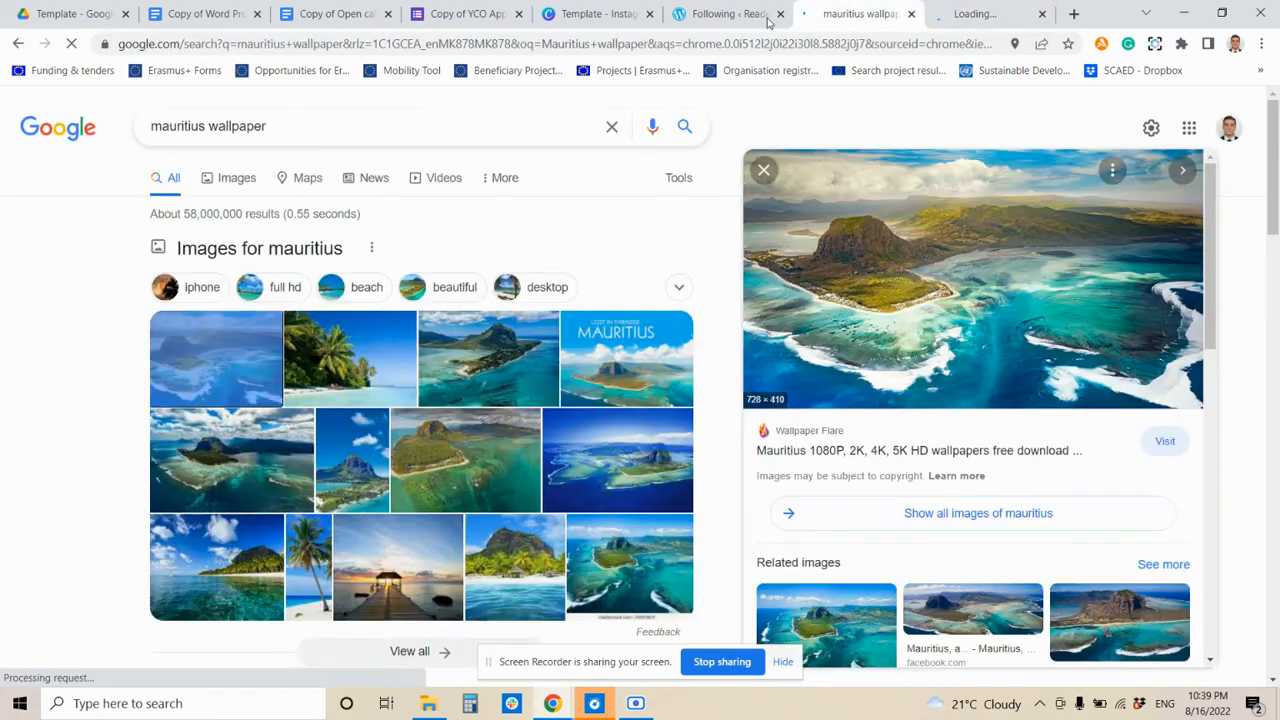
- Save the full-size Le Morne wallpaper as a JPEG into Downloads, then return to Canva
right_click(866, 306)
click(950, 464)
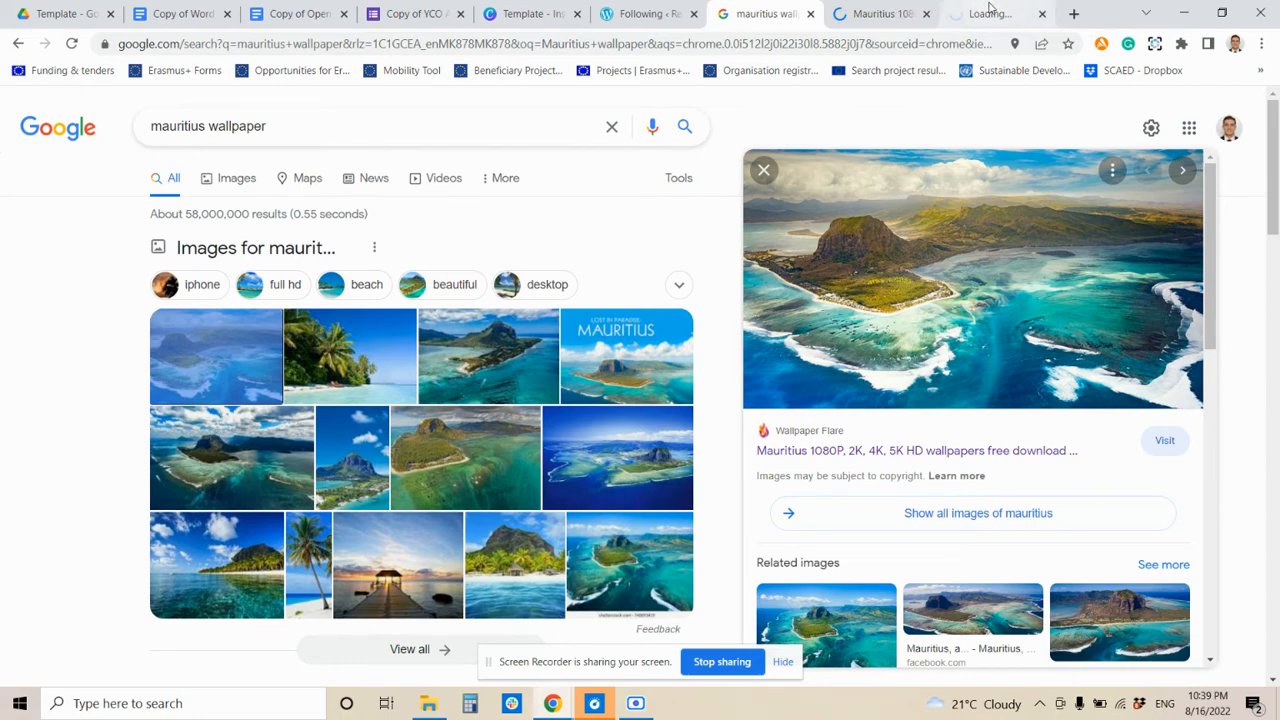
click(990, 10)
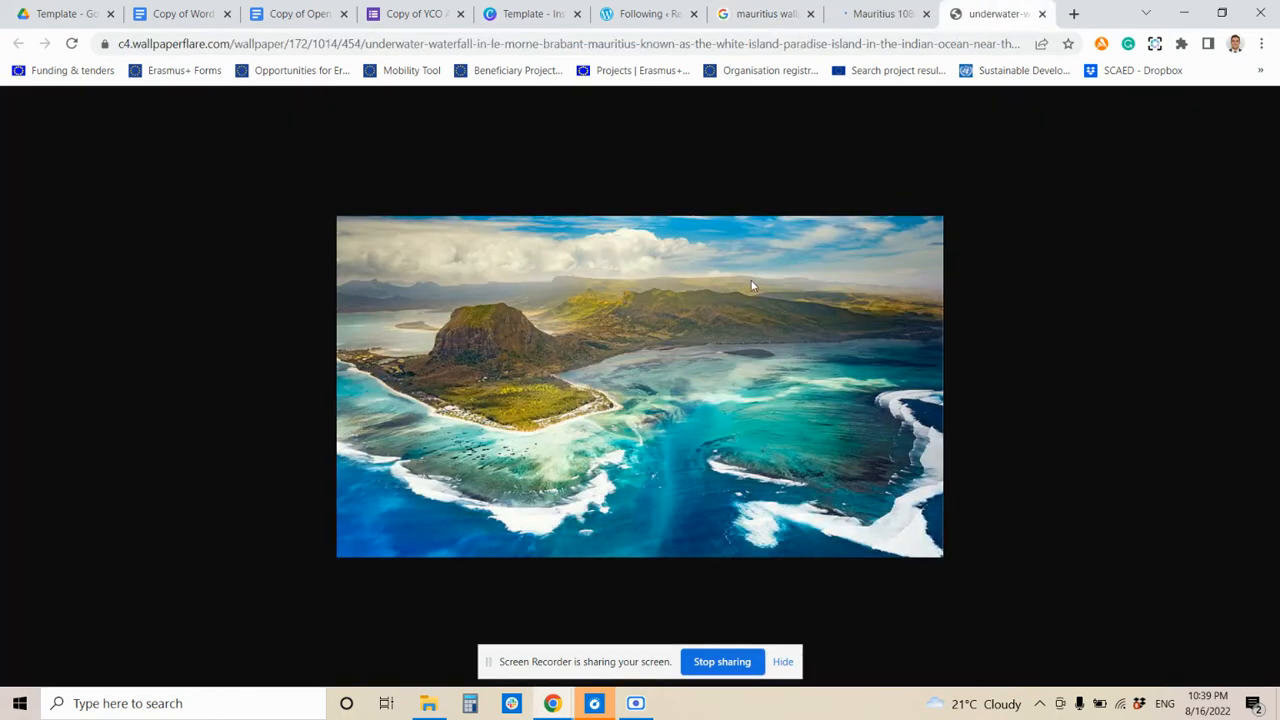
right_click(682, 318)
click(750, 366)
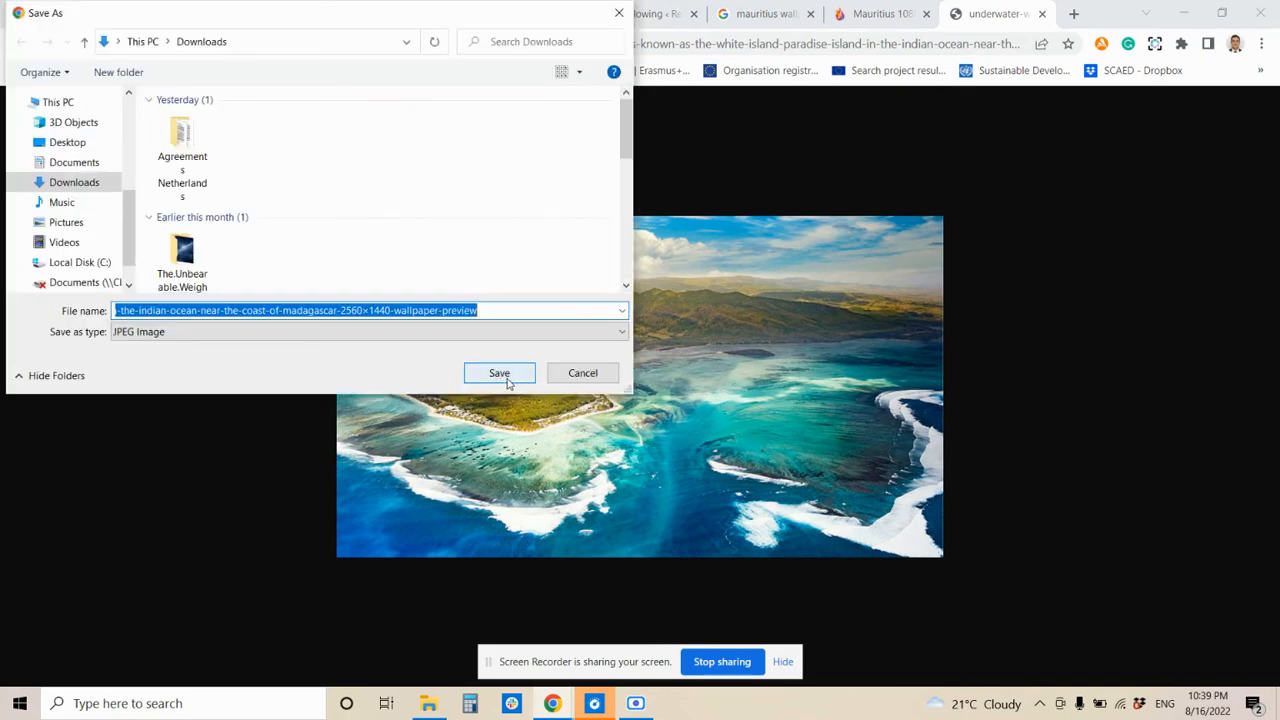
click(499, 373)
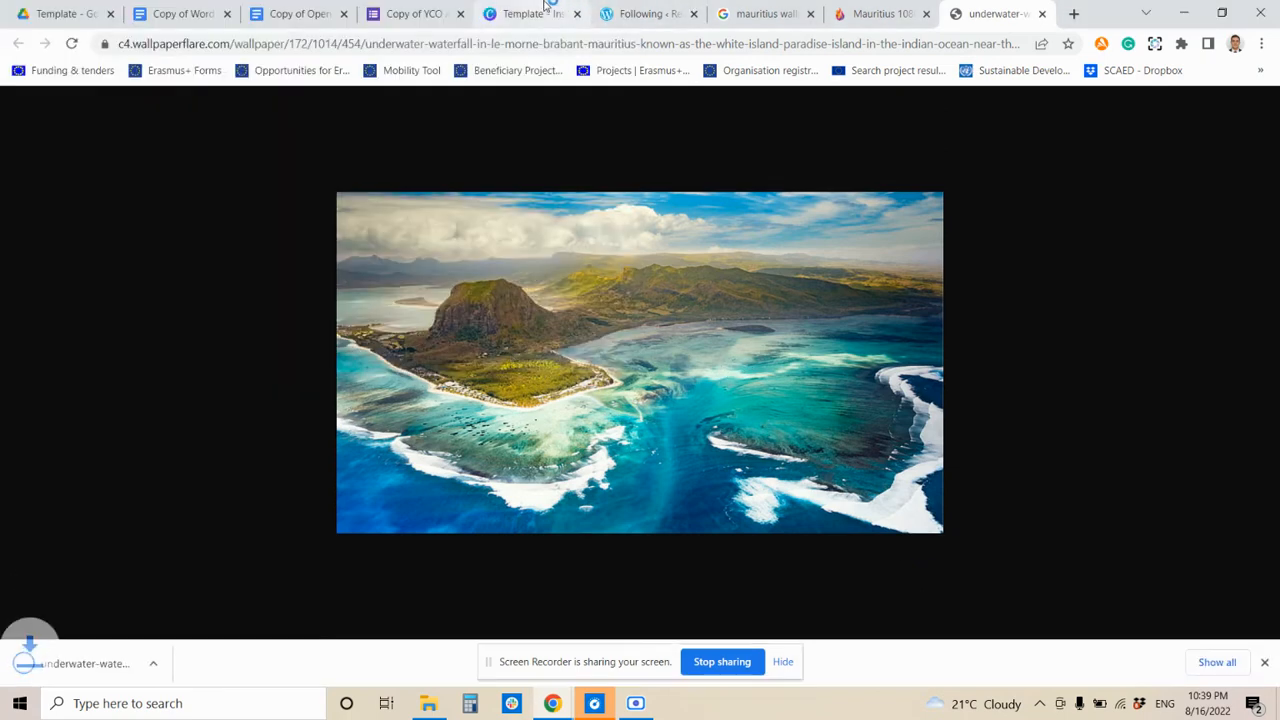
click(548, 8)
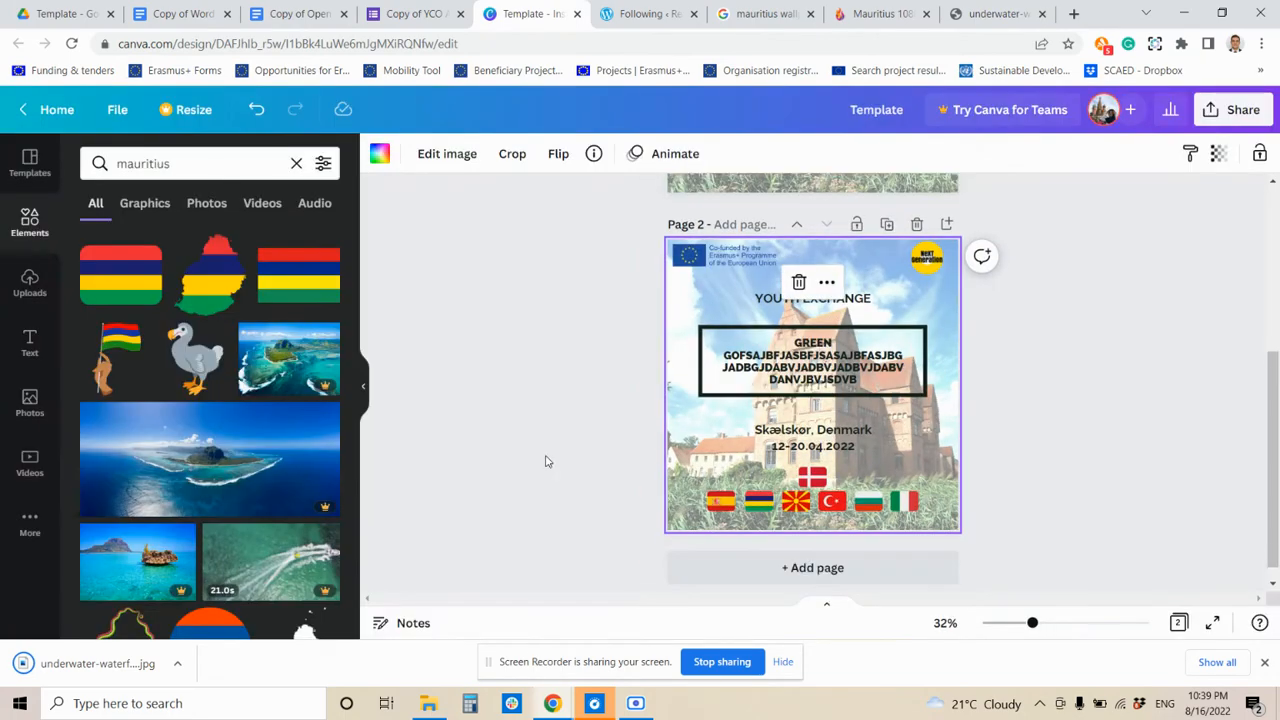
- Upload the Le Morne JPEG and make it page 2's background, repositioned to keep the island in frame
click(428, 703)
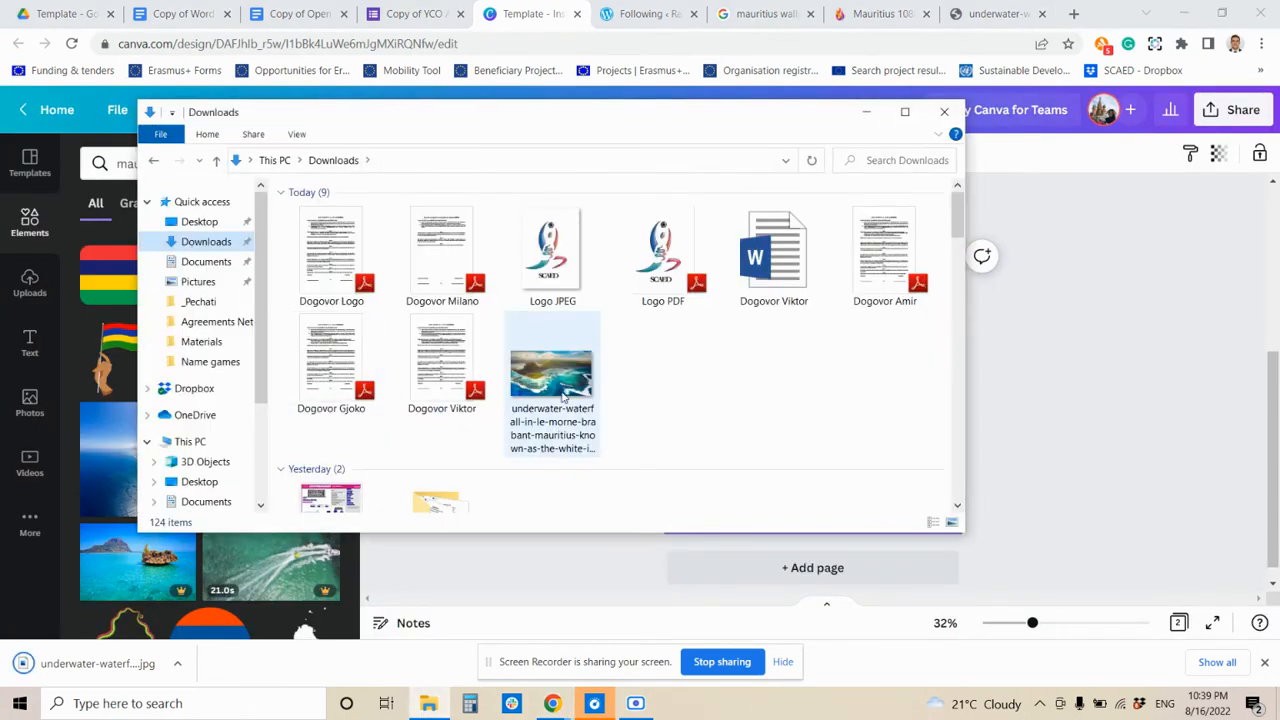
drag(555, 390, 135, 418)
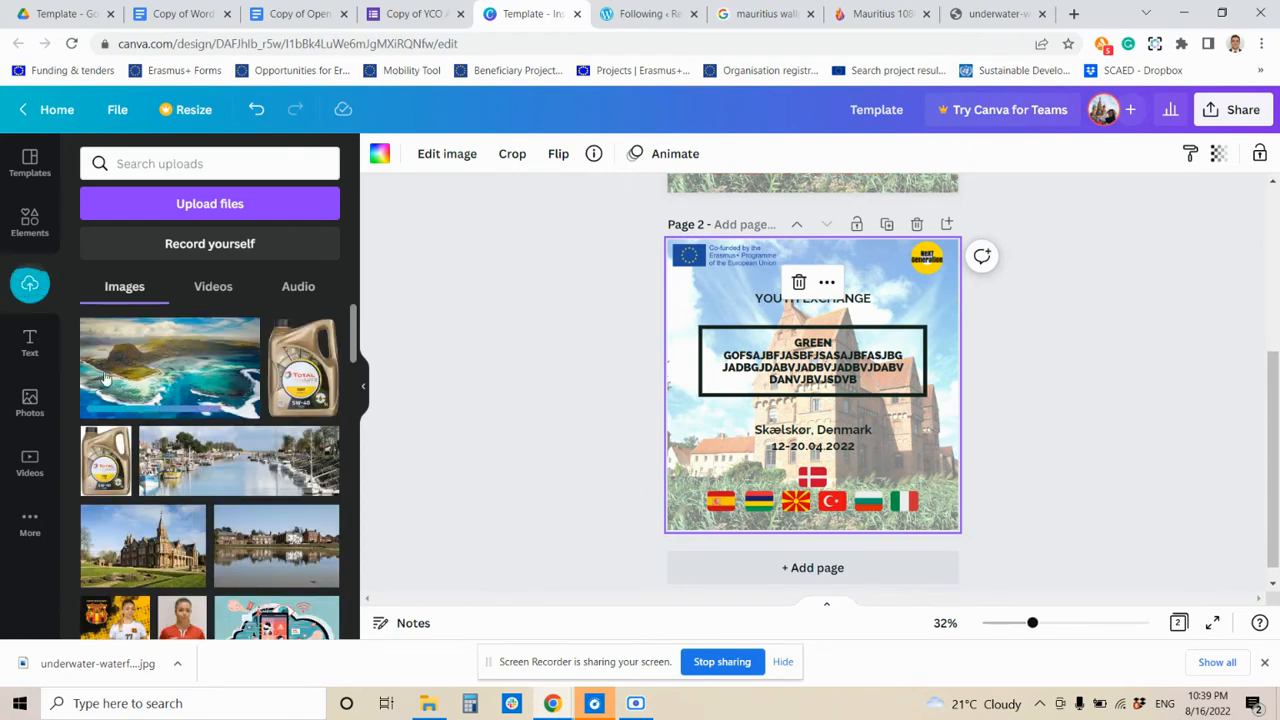
drag(118, 378, 679, 402)
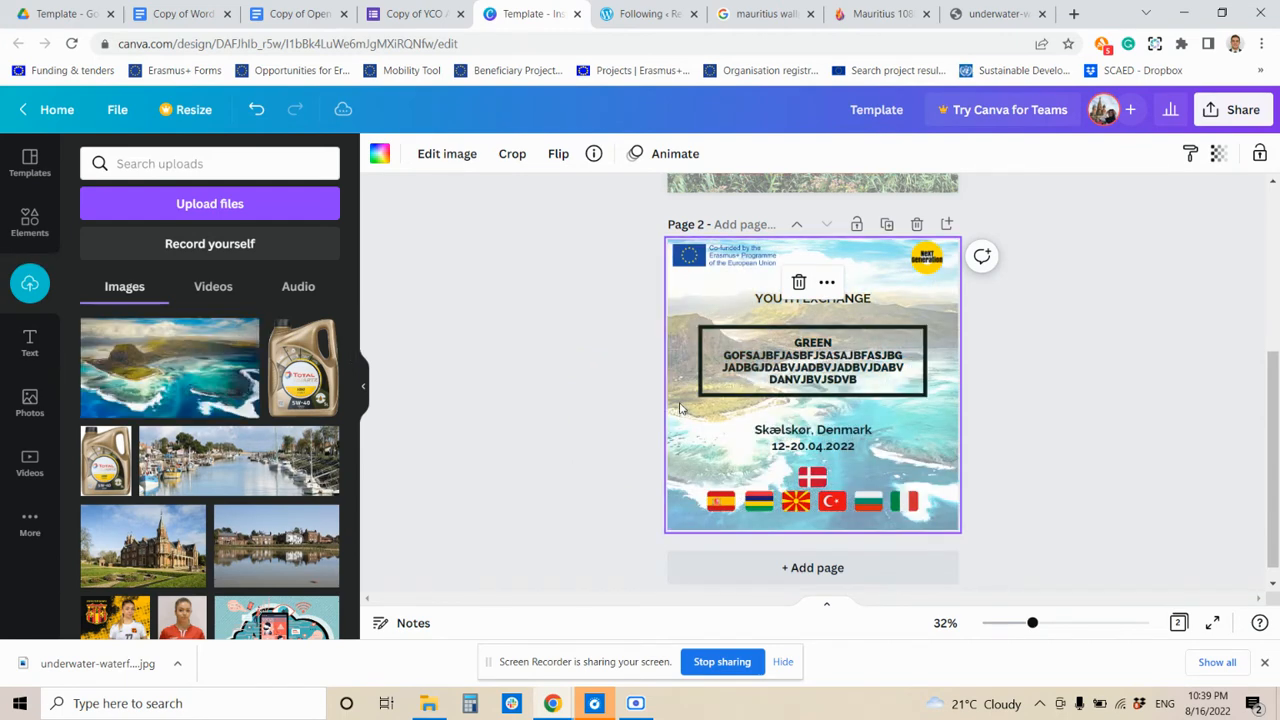
double_click(677, 437)
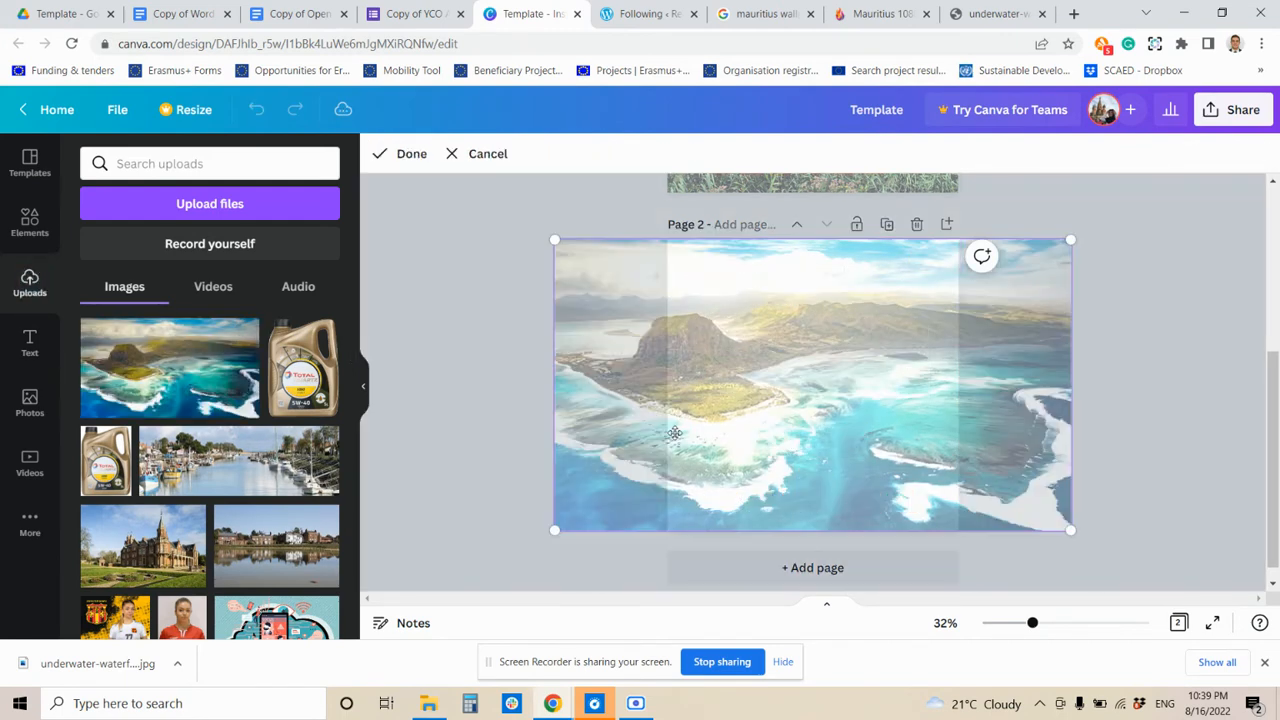
drag(720, 434, 560, 440)
click(1009, 360)
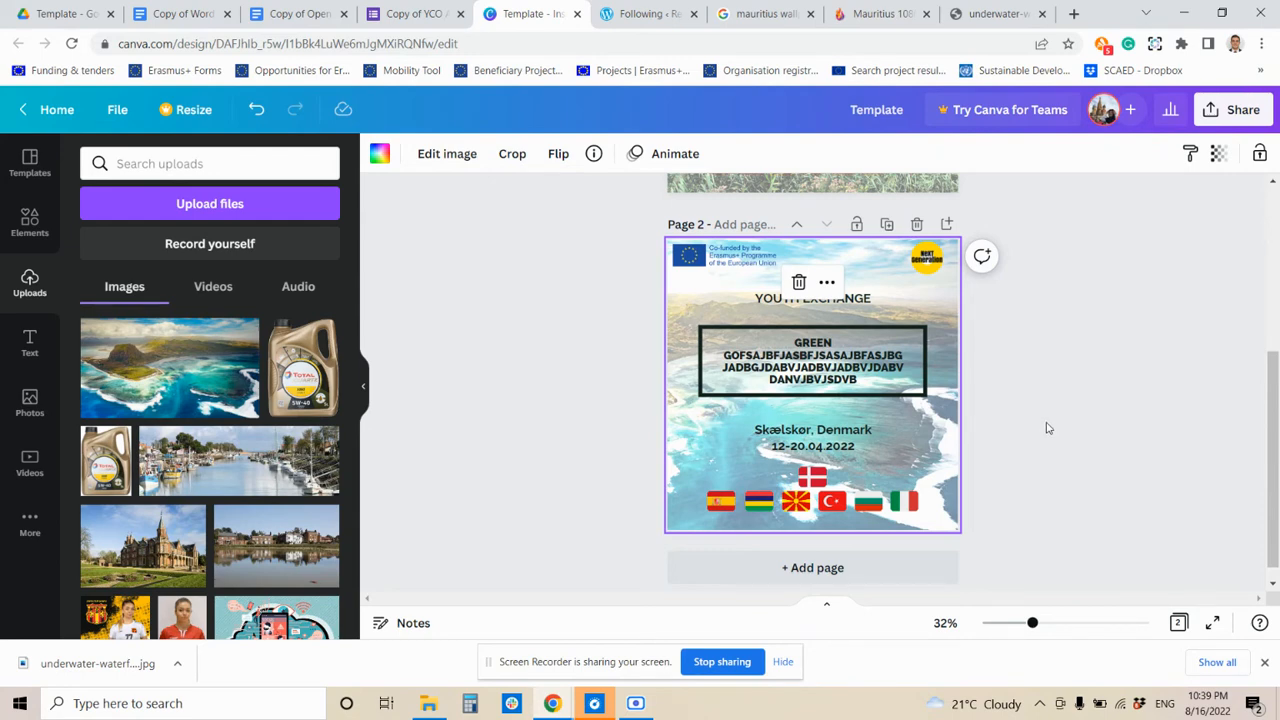
click(1241, 112)
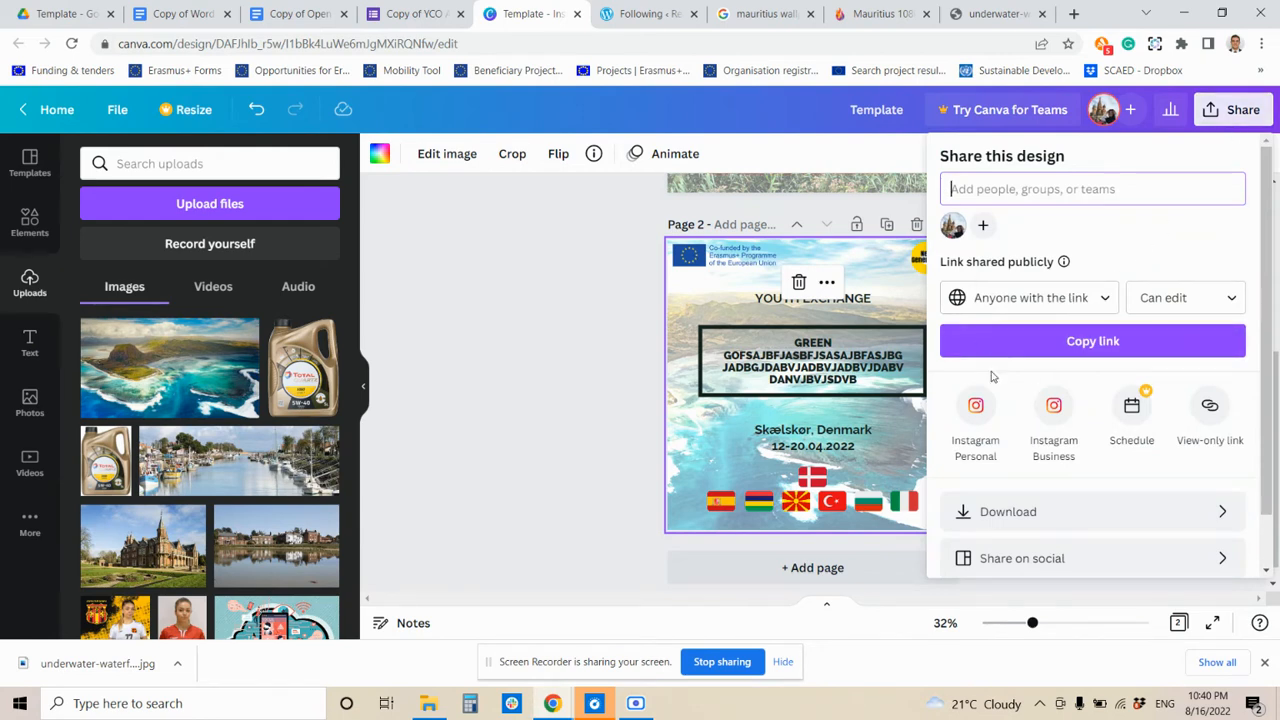
- Download only page 2 of the design as a PNG, saved as Template.png
click(1033, 512)
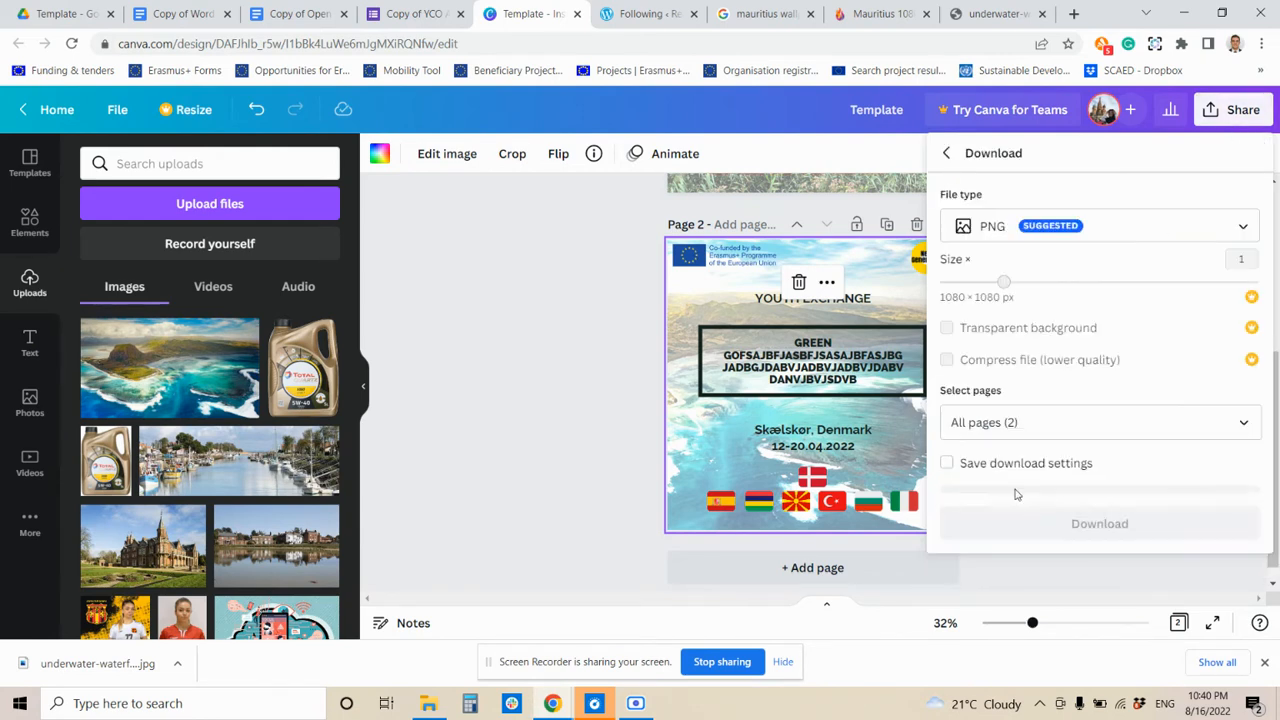
click(1001, 434)
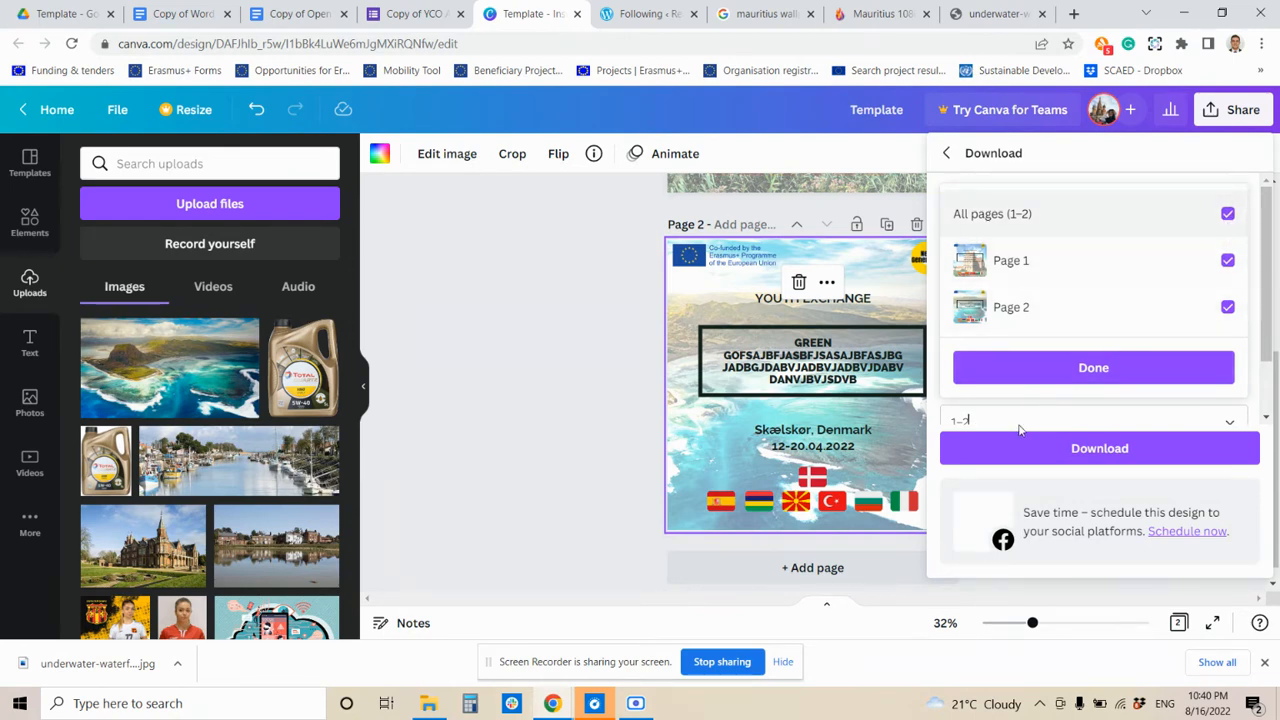
click(1000, 417)
click(1000, 418)
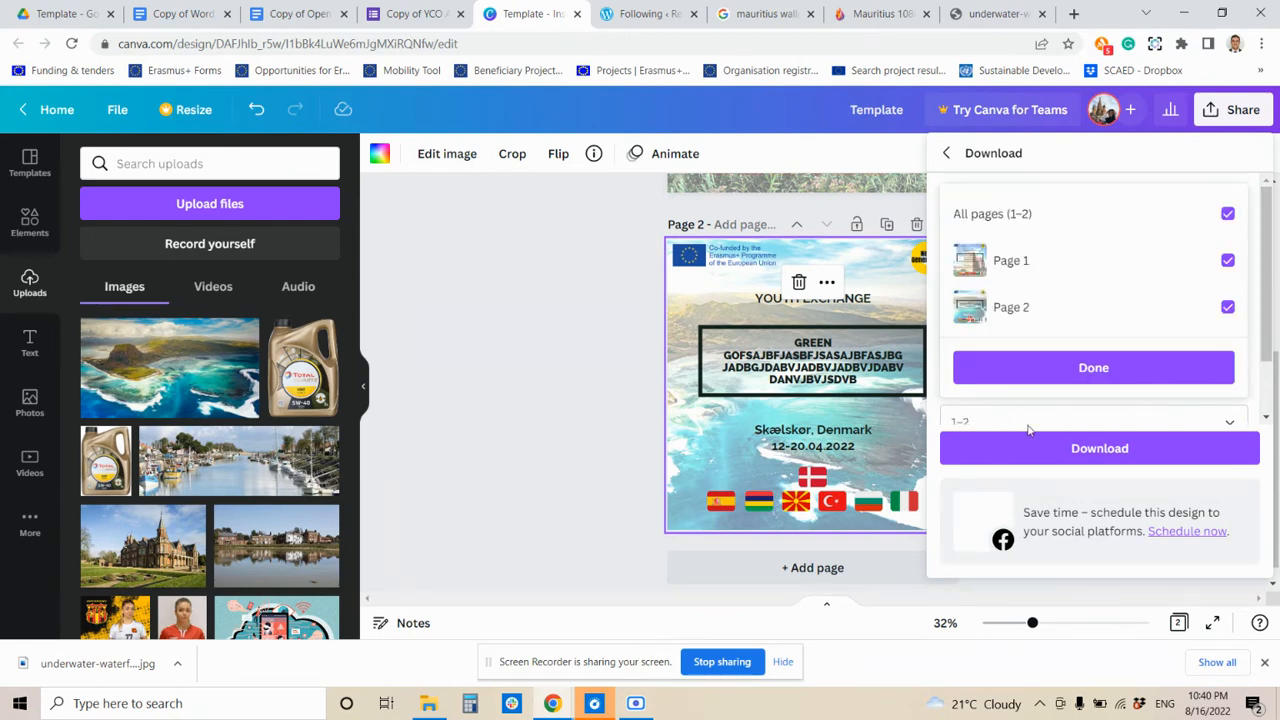
key(BackSpace)
key(BackSpace)
key(BackSpace)
text(2)
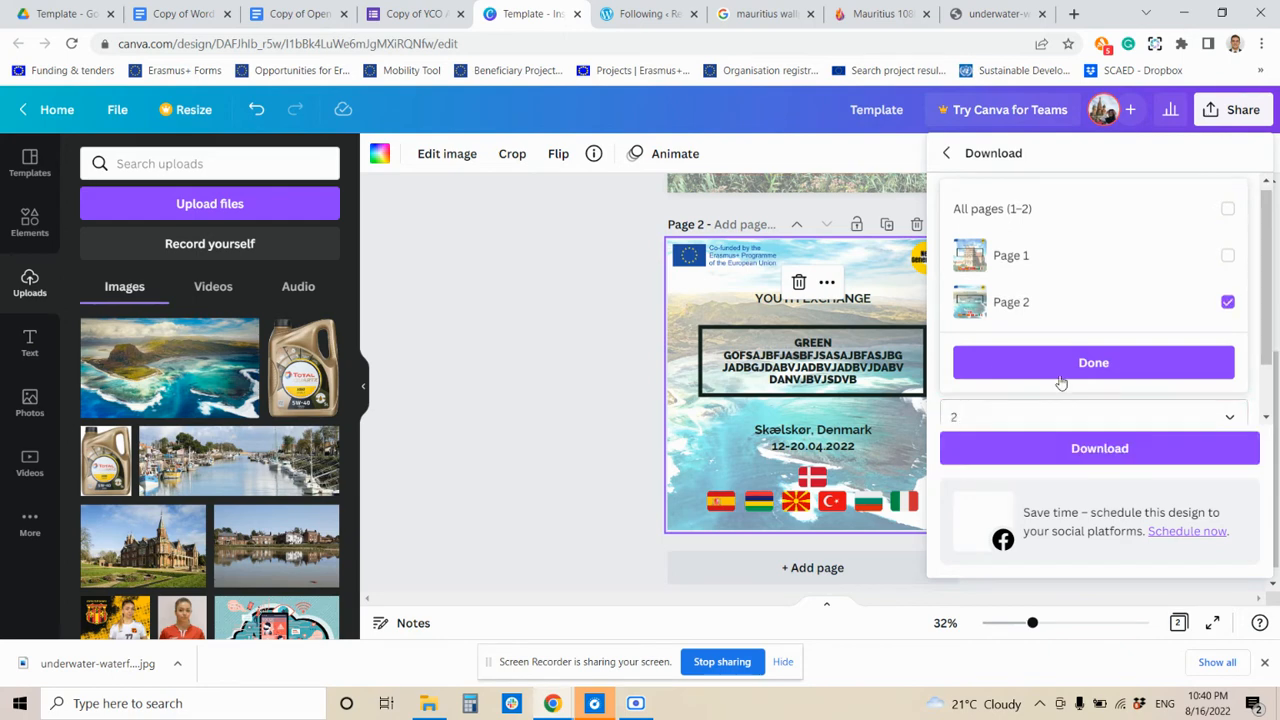
click(1060, 366)
click(1000, 448)
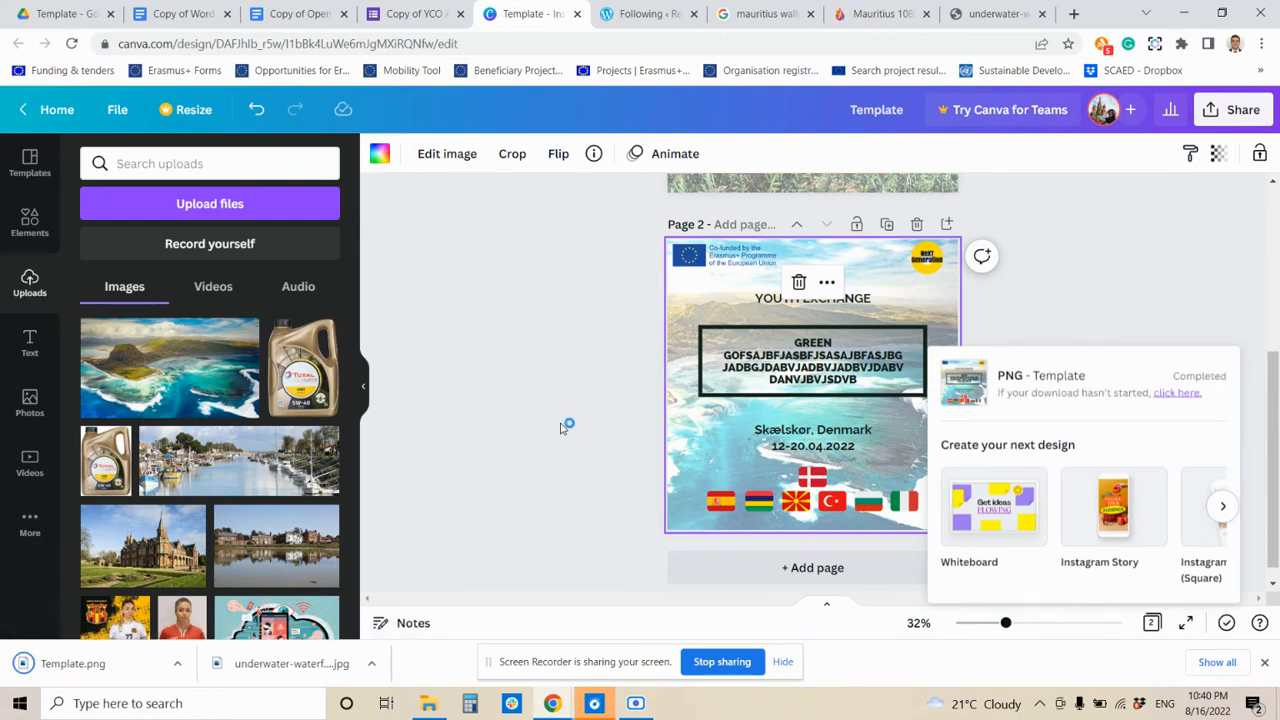
- Close the two wallpaper tabs and log in to the WordPress admin dashboard
click(925, 15)
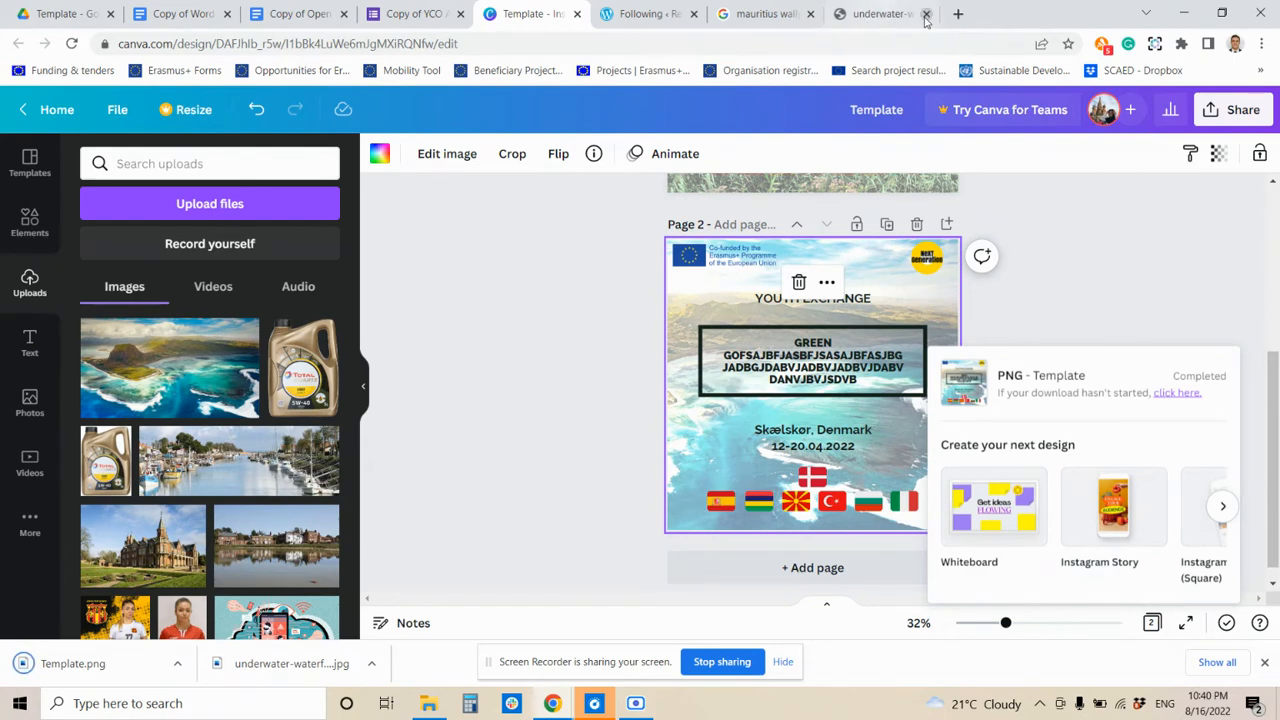
click(925, 14)
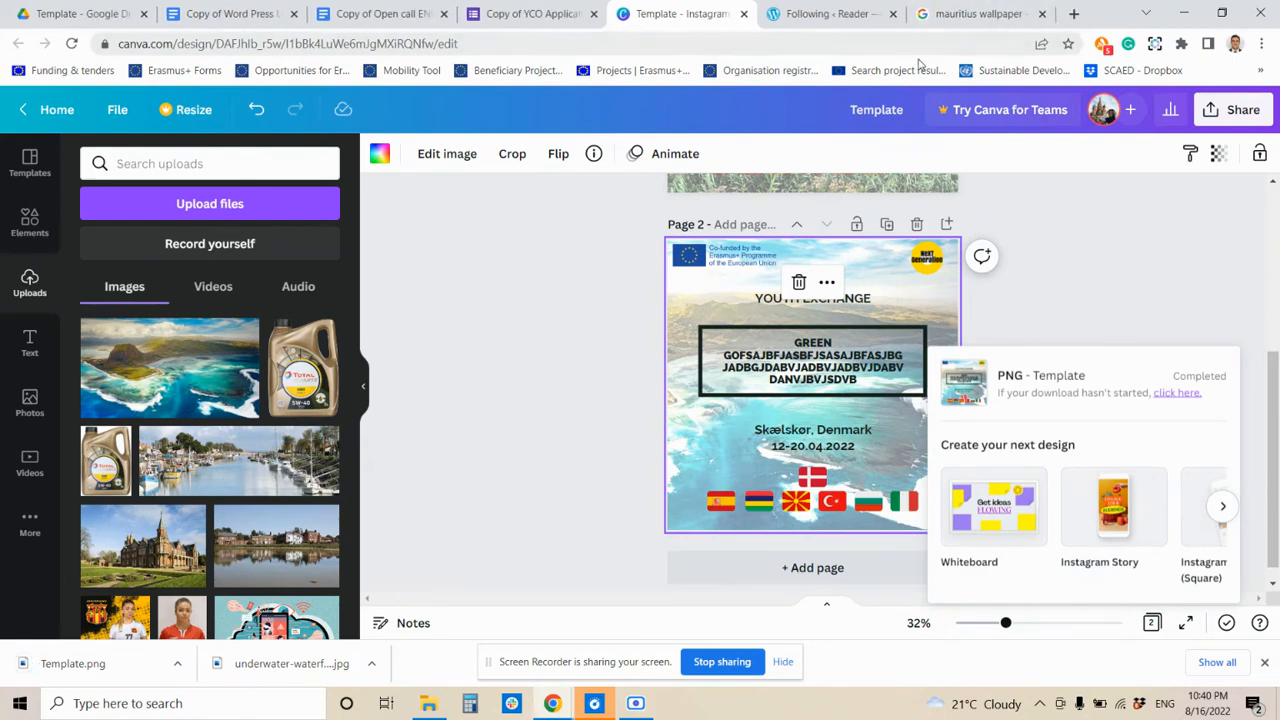
click(991, 17)
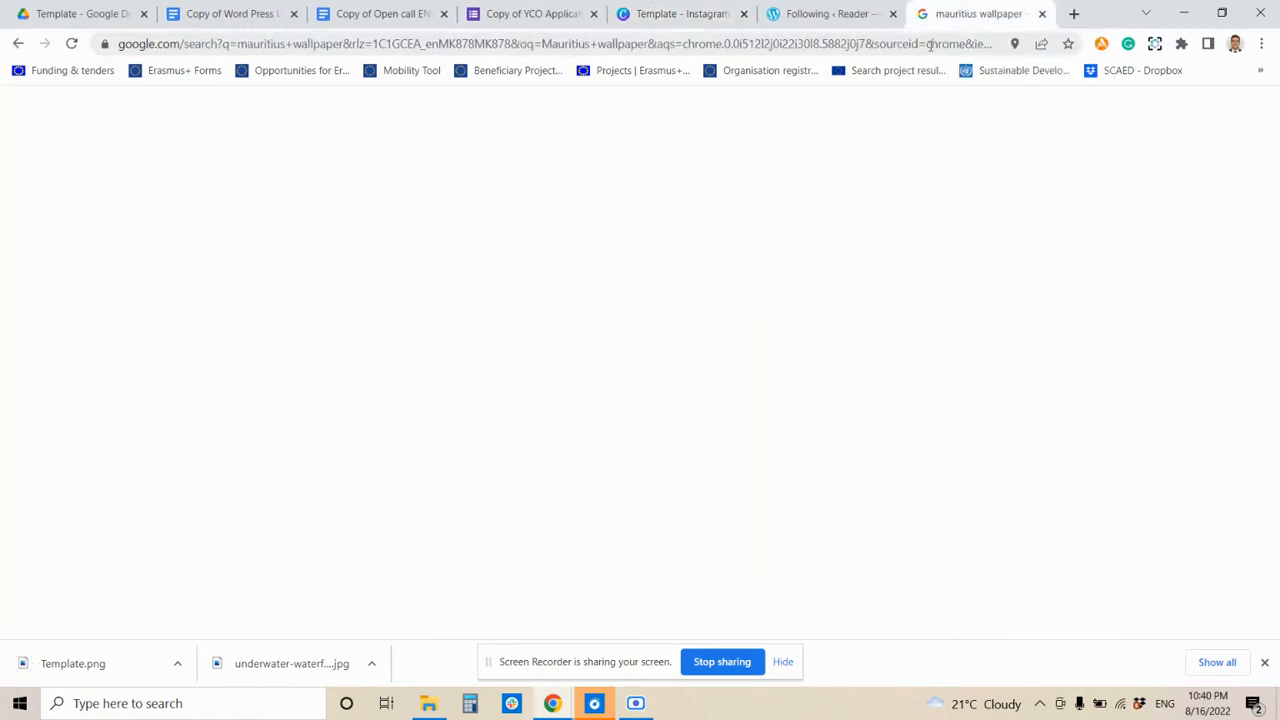
click(930, 45)
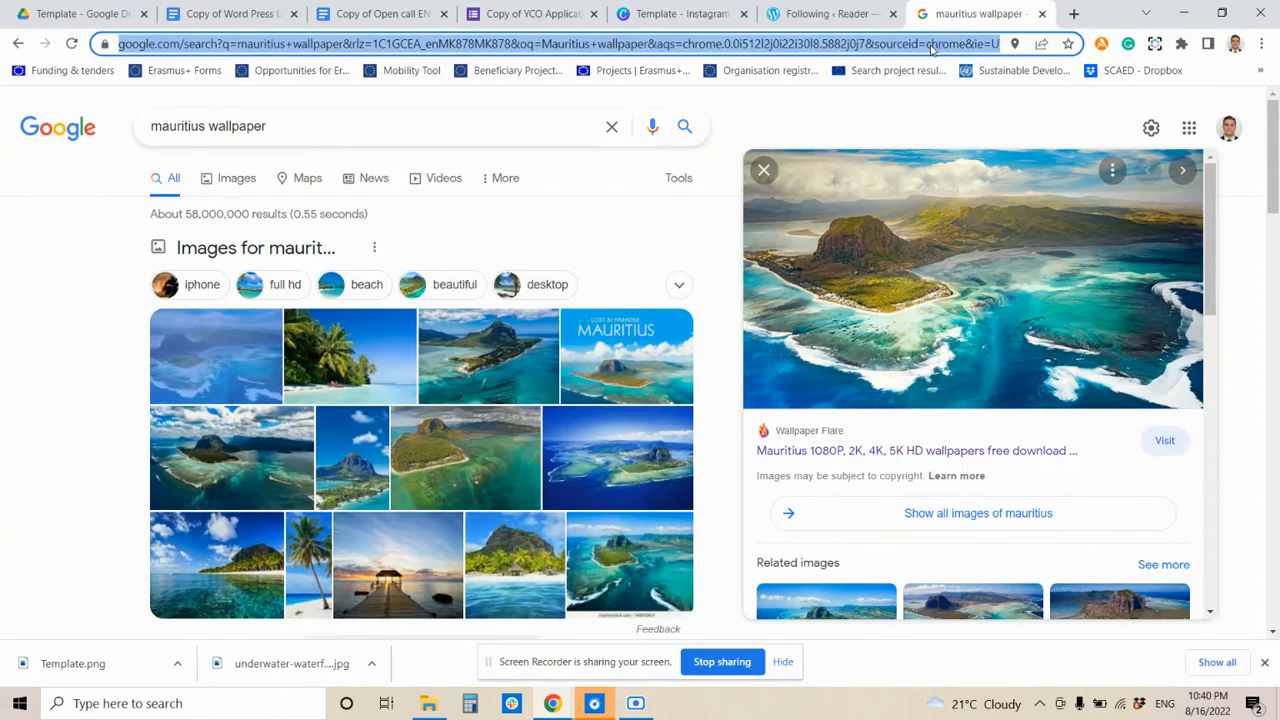
text(nex)
key(BackSpace)
key(Down)
key(Down)
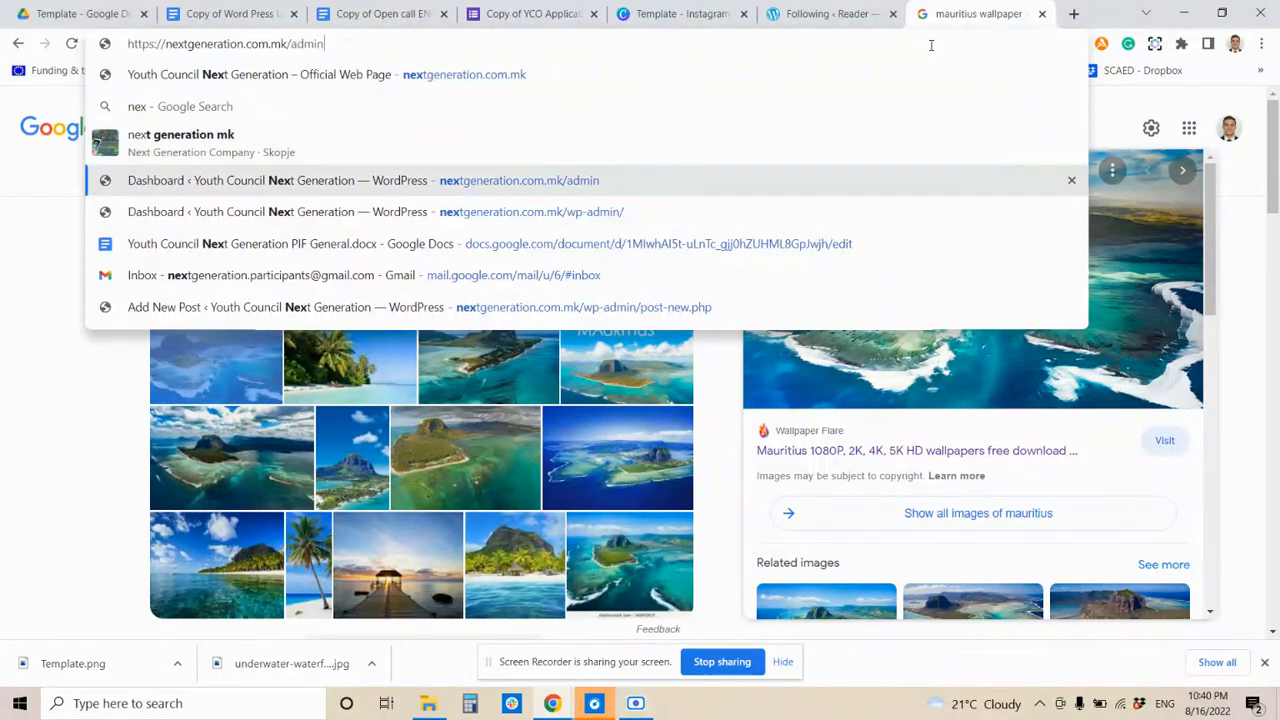
key(Return)
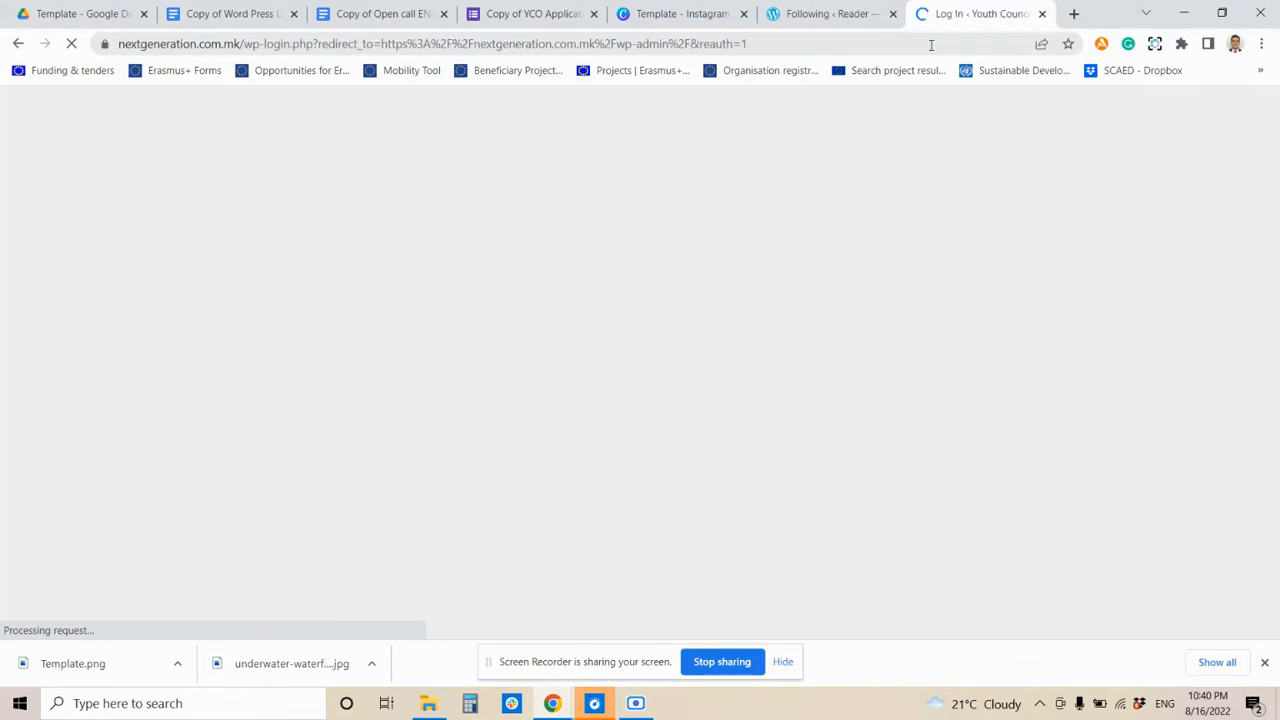
click(741, 479)
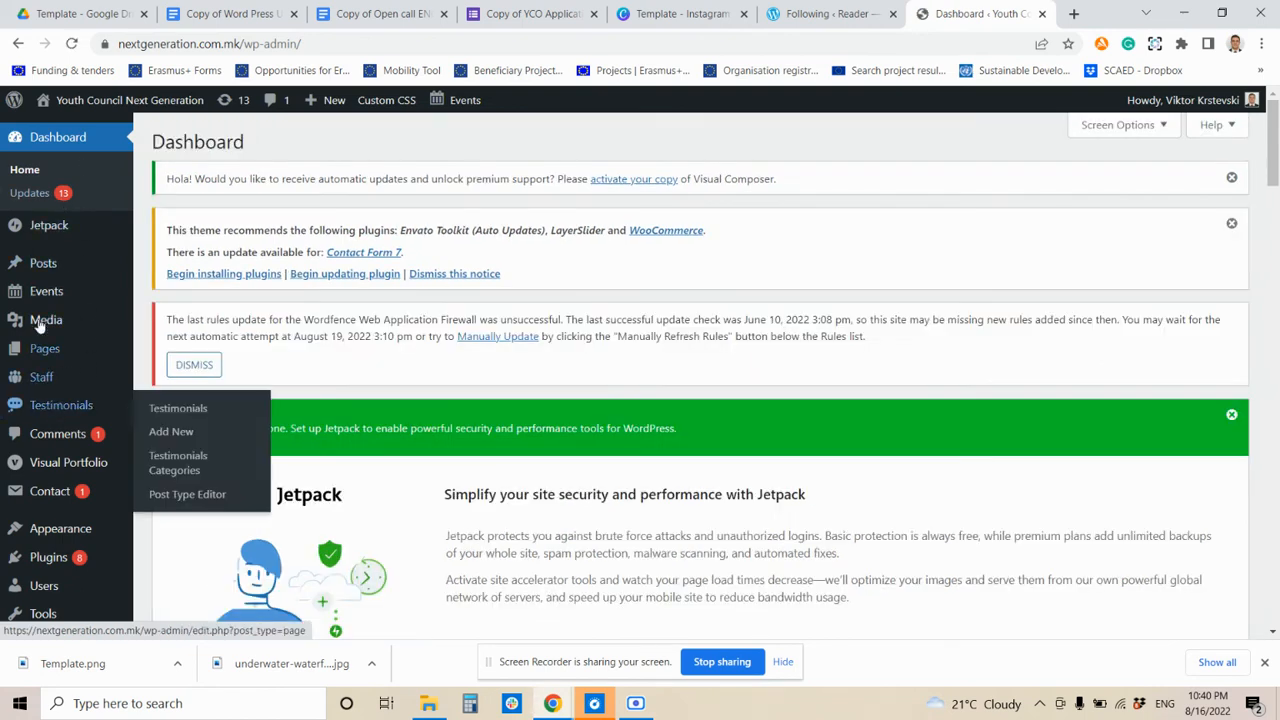
- Create a new, empty event from Events > Add New in WordPress
mouse_move(40, 316)
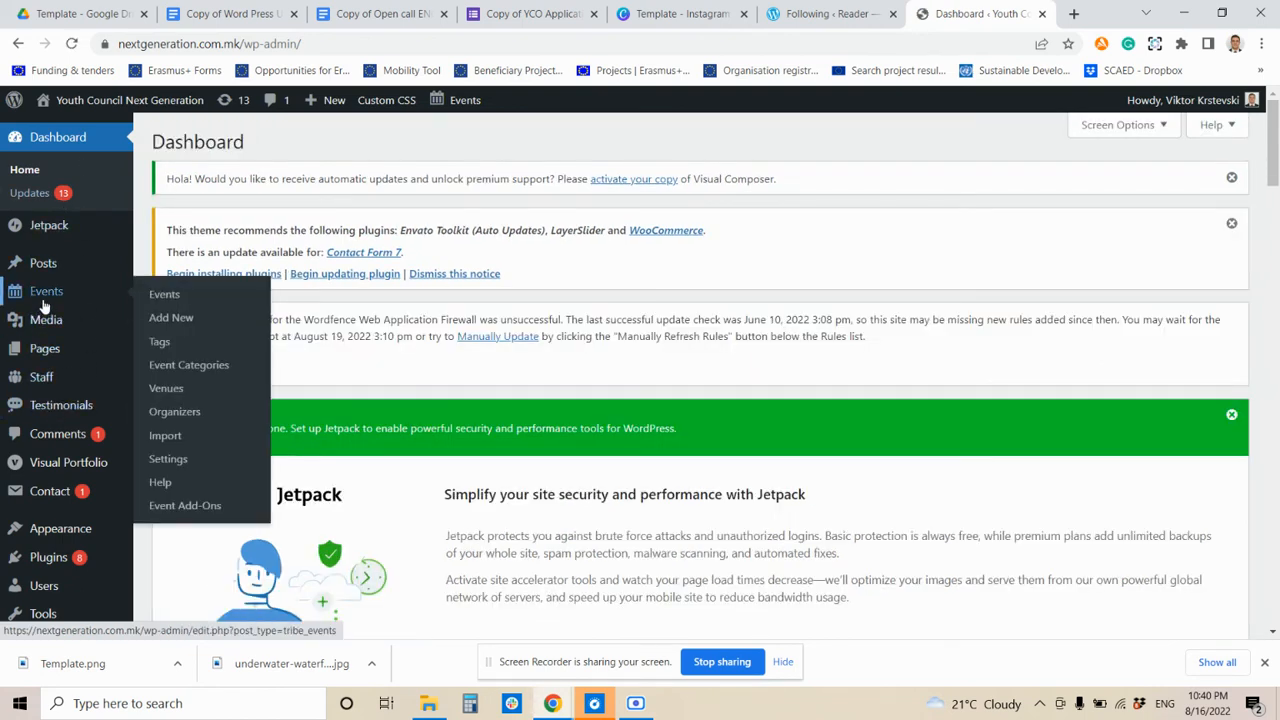
click(181, 317)
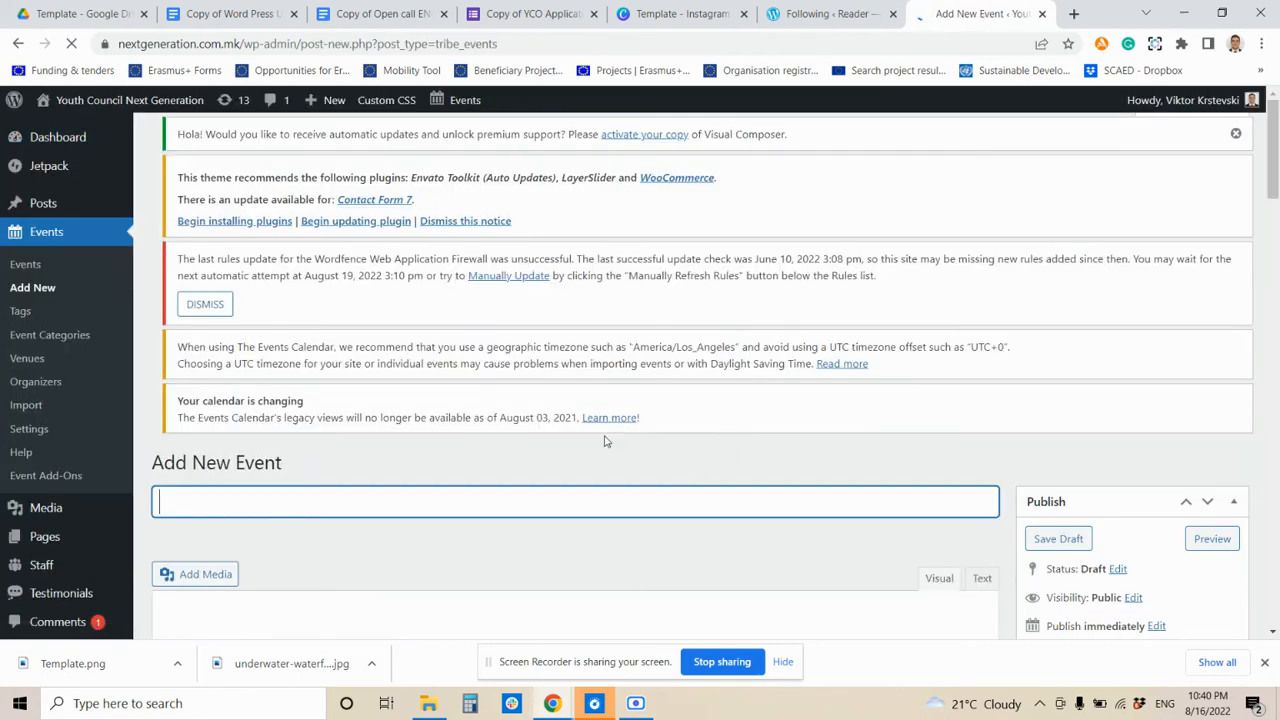
scroll(560, 420, down, 2)
scroll(528, 397, down, 1)
scroll(140, 283, up, 3)
scroll(246, 420, down, 3)
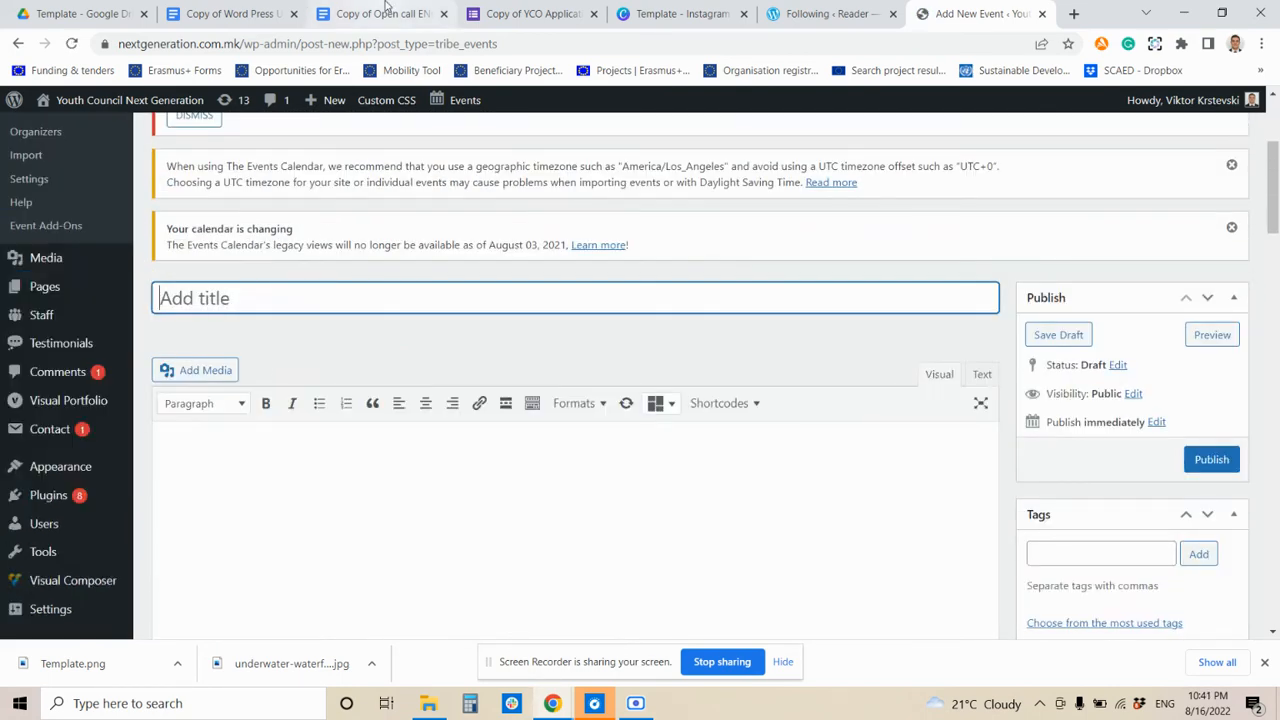
click(386, 10)
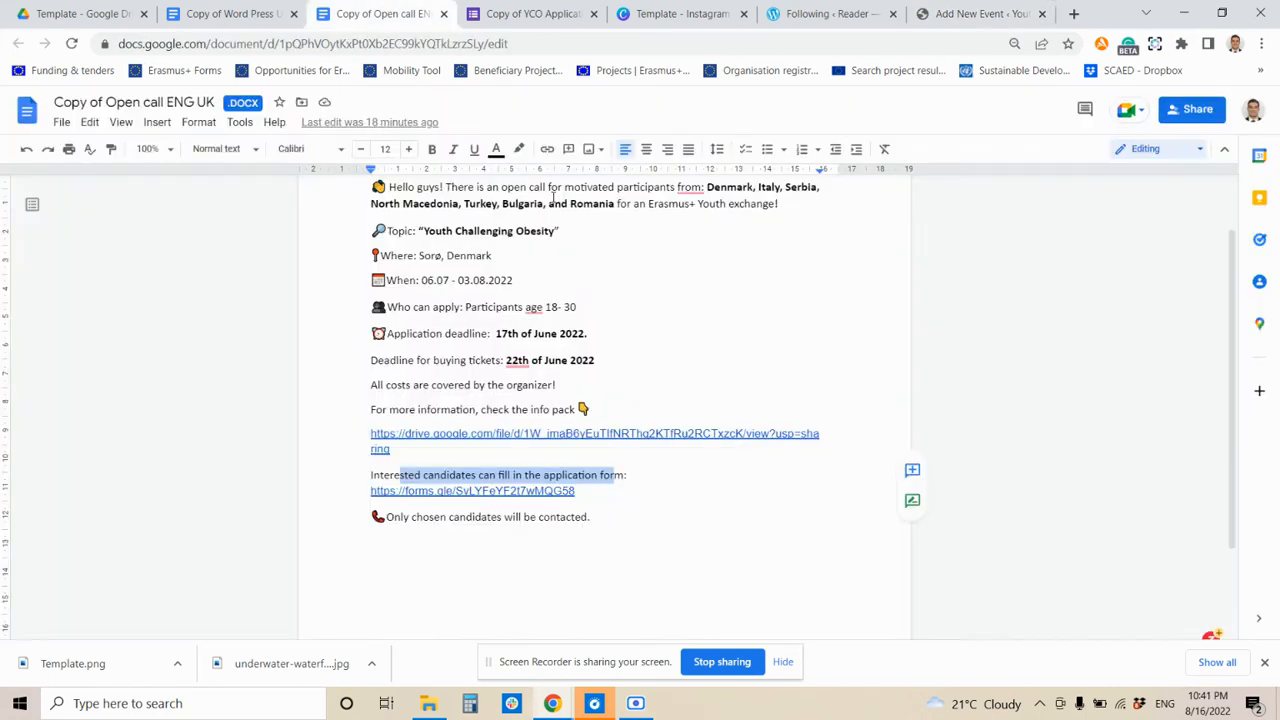
- Copy the 'Youth Challenging Obesity' heading from the Word Press doc into the event title
scroll(505, 334, up, 2)
click(280, 9)
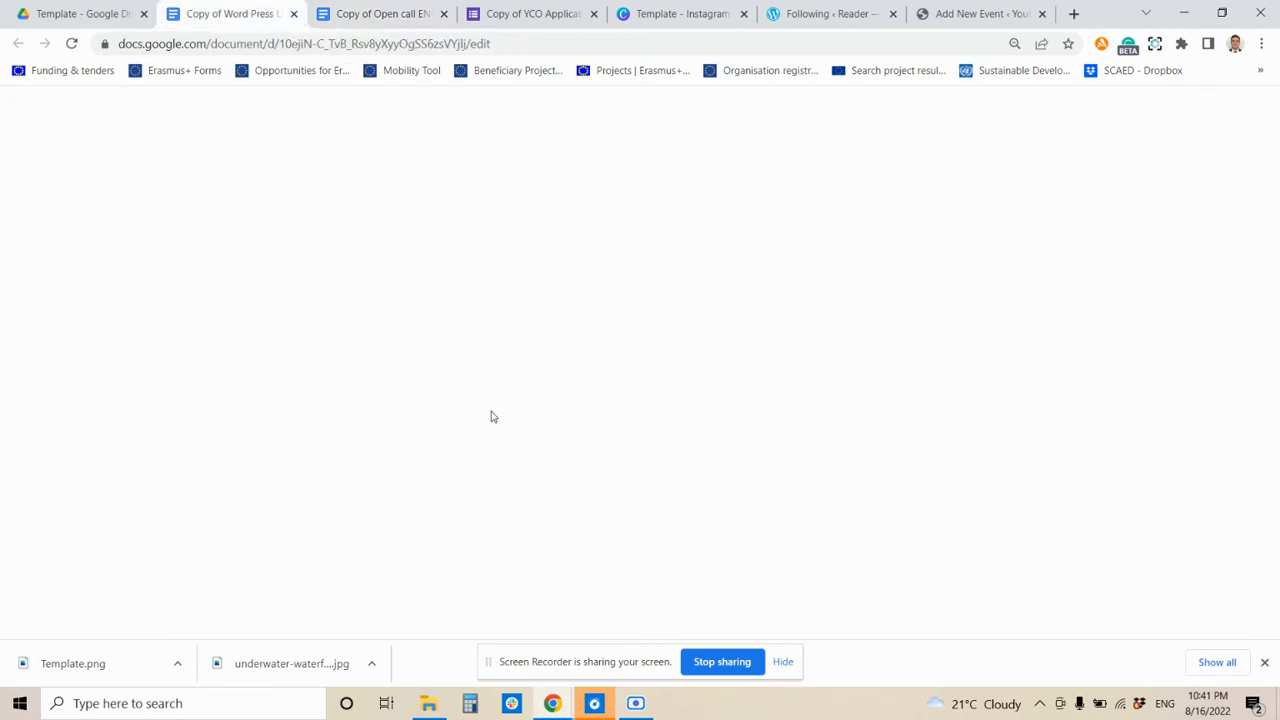
scroll(439, 298, up, 2)
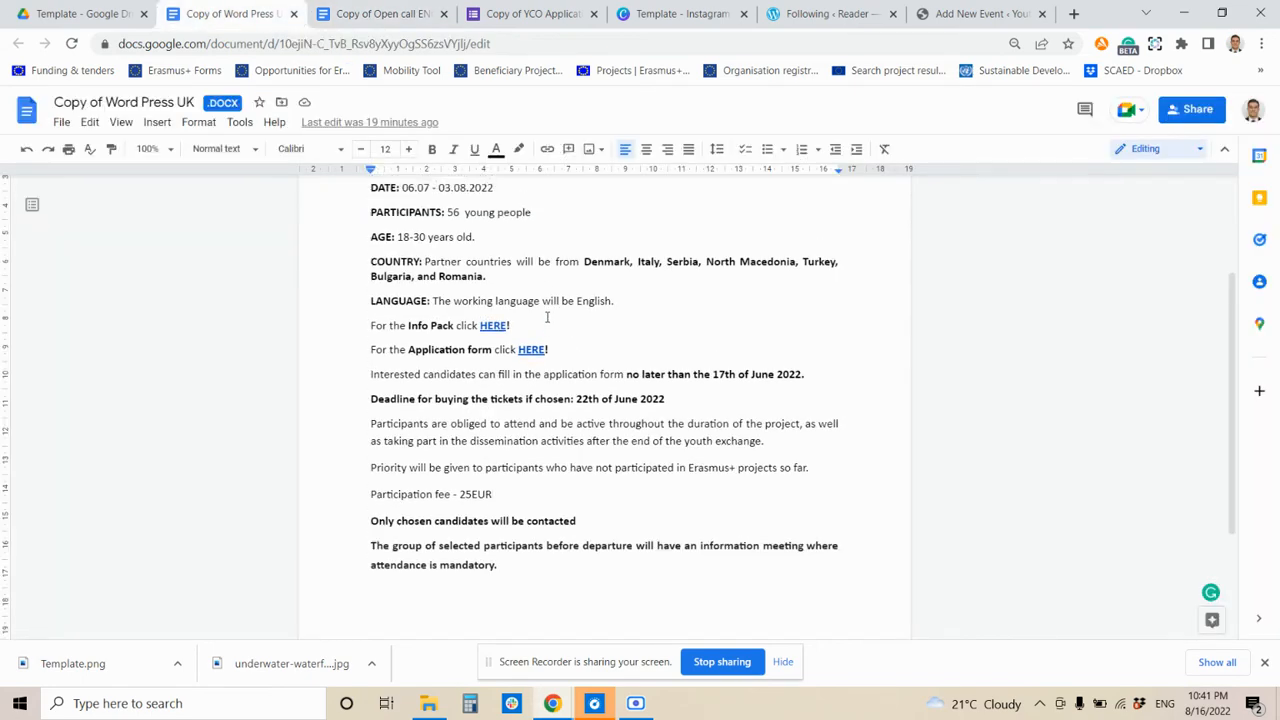
drag(405, 268, 823, 266)
key(ctrl+c)
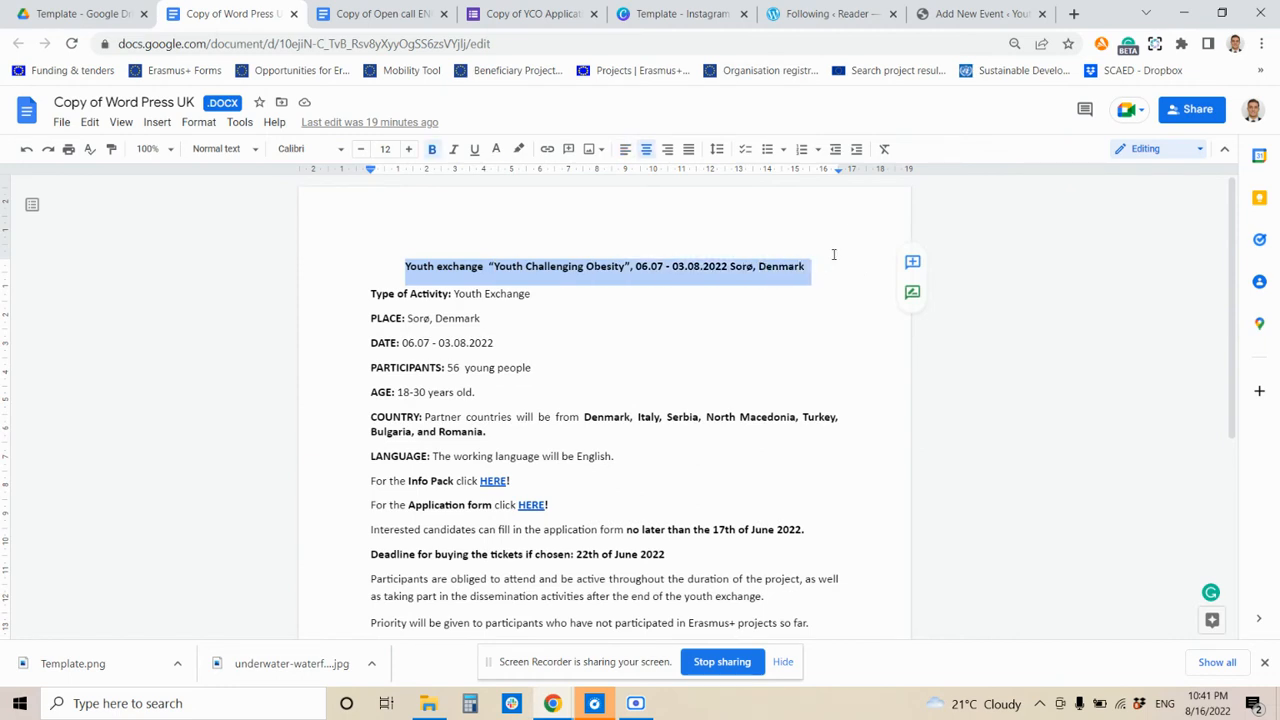
click(945, 13)
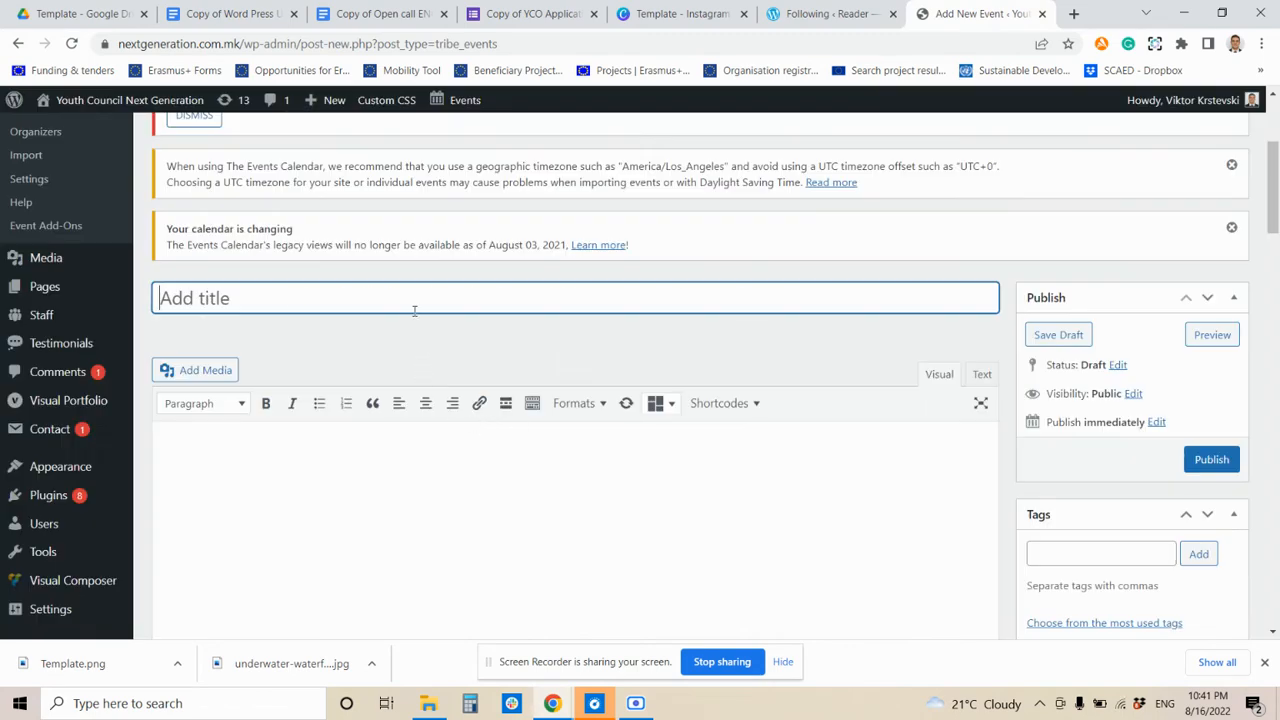
key(ctrl+v)
- Select and copy the full event description text from the Word Press doc
click(277, 5)
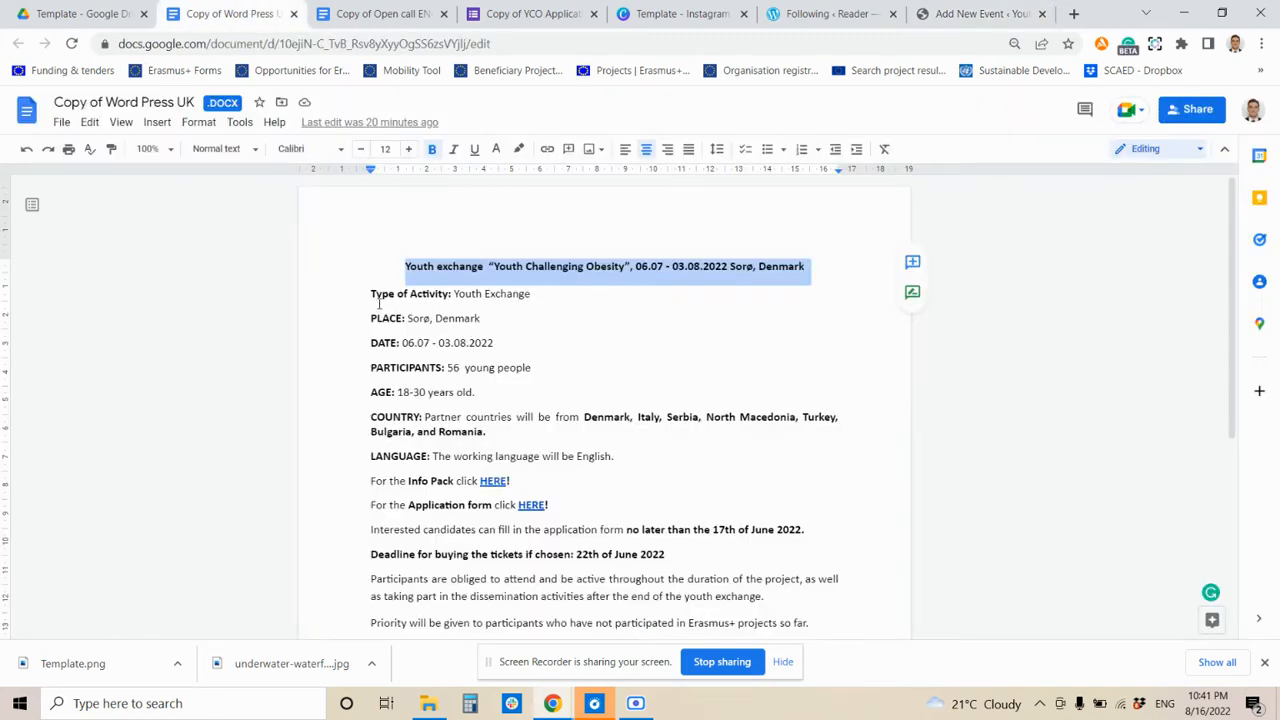
drag(374, 289, 703, 469)
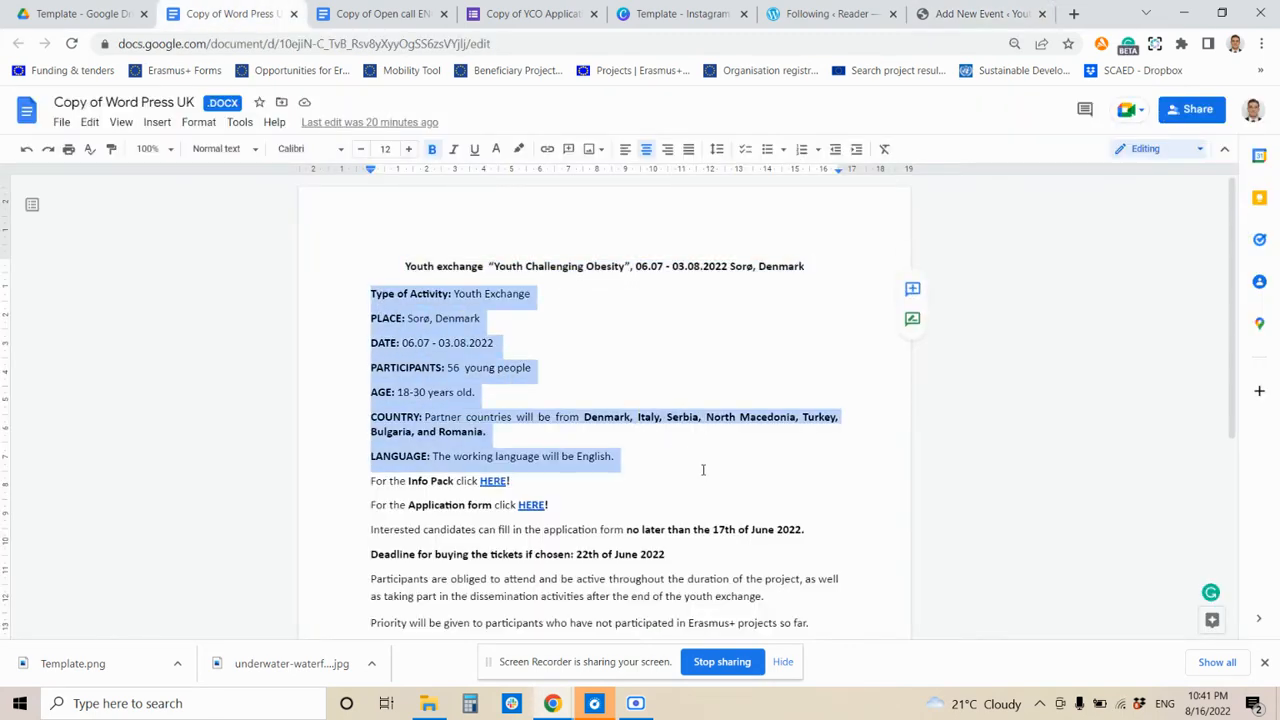
scroll(726, 459, down, 4)
shift+click(526, 369)
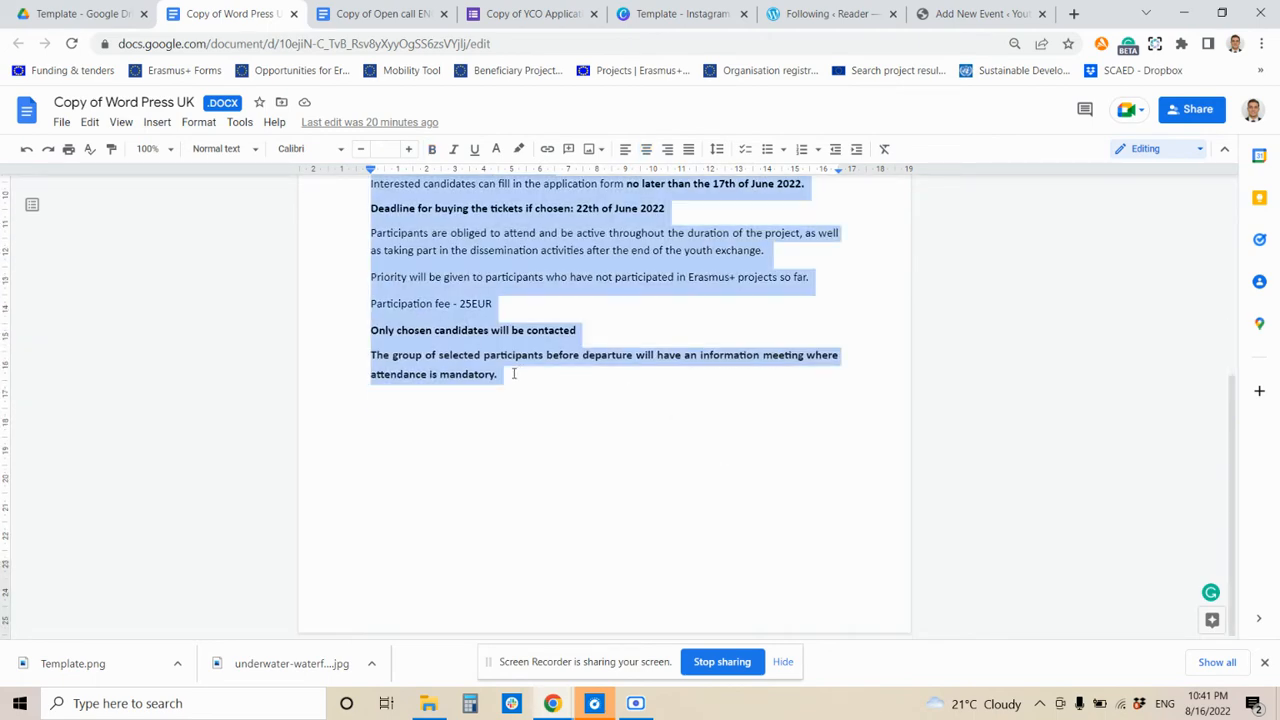
click(980, 13)
scroll(289, 403, down, 3)
- Paste the copied 144-word description into the event body
click(274, 330)
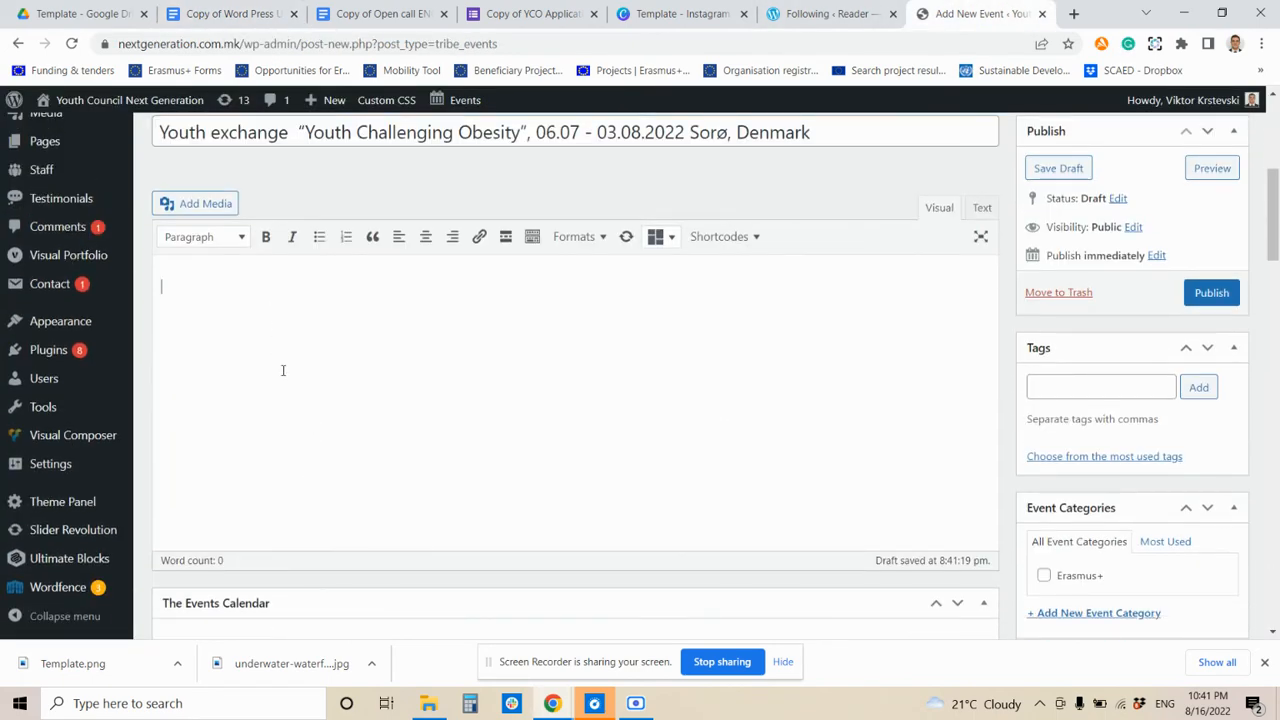
key(ctrl+v)
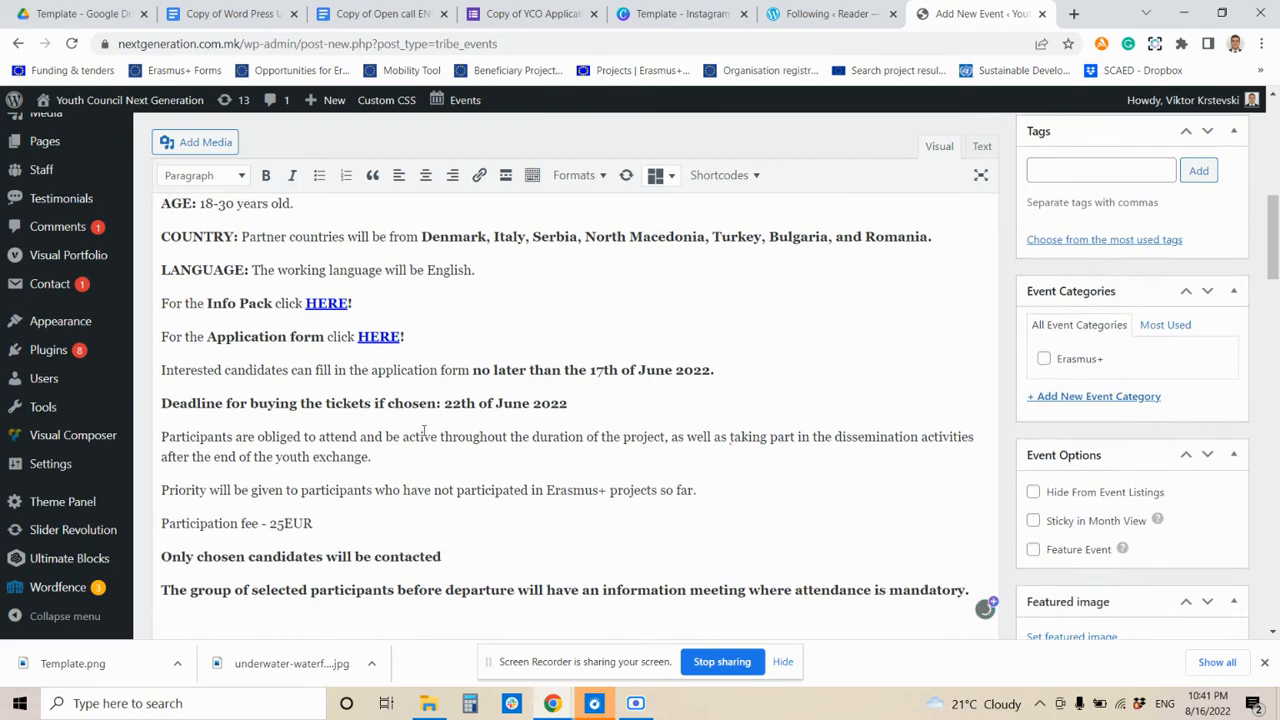
scroll(549, 413, down, 5)
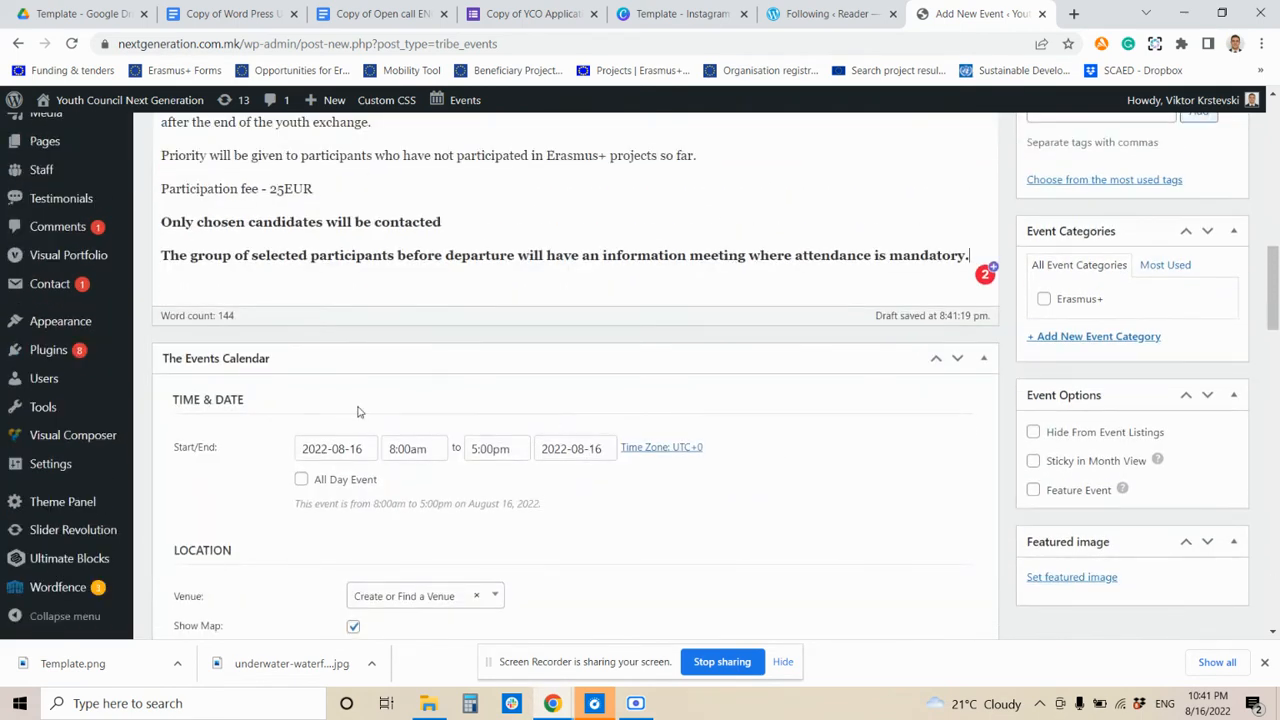
scroll(360, 418, down, 2)
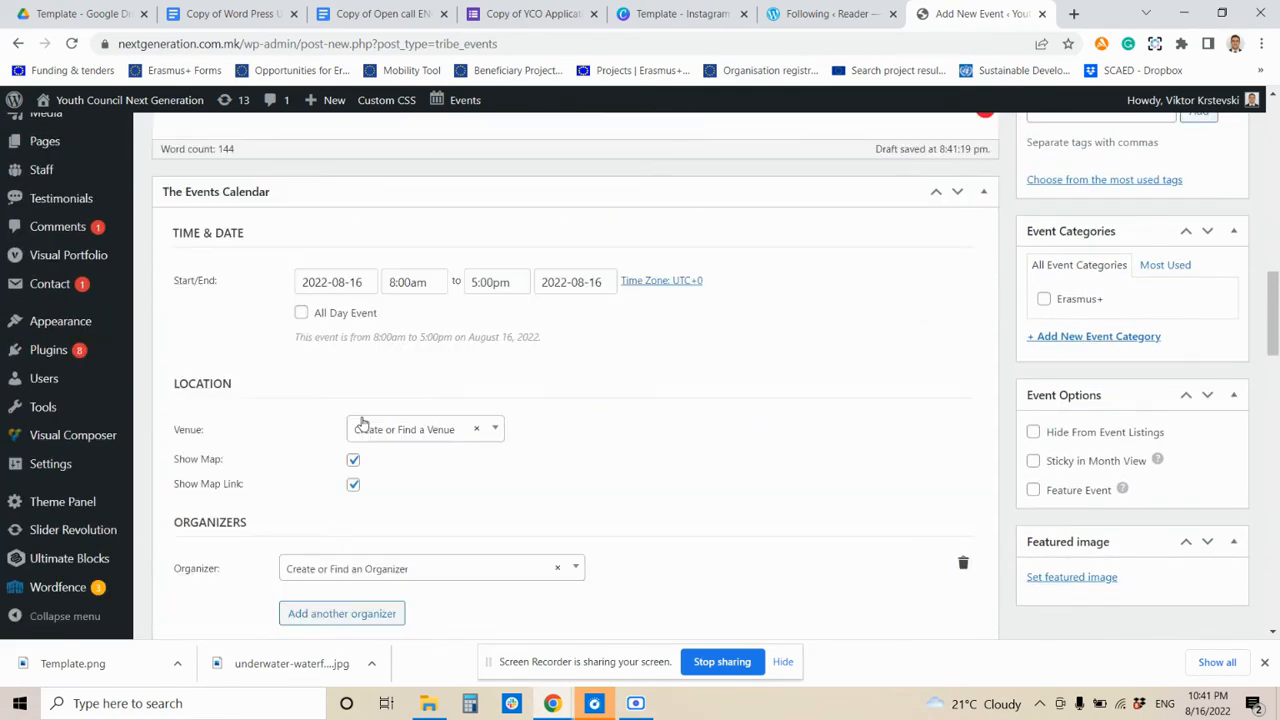
- Make it an all-day event running 2022-09-01 to 2022-10-18
click(301, 314)
click(372, 282)
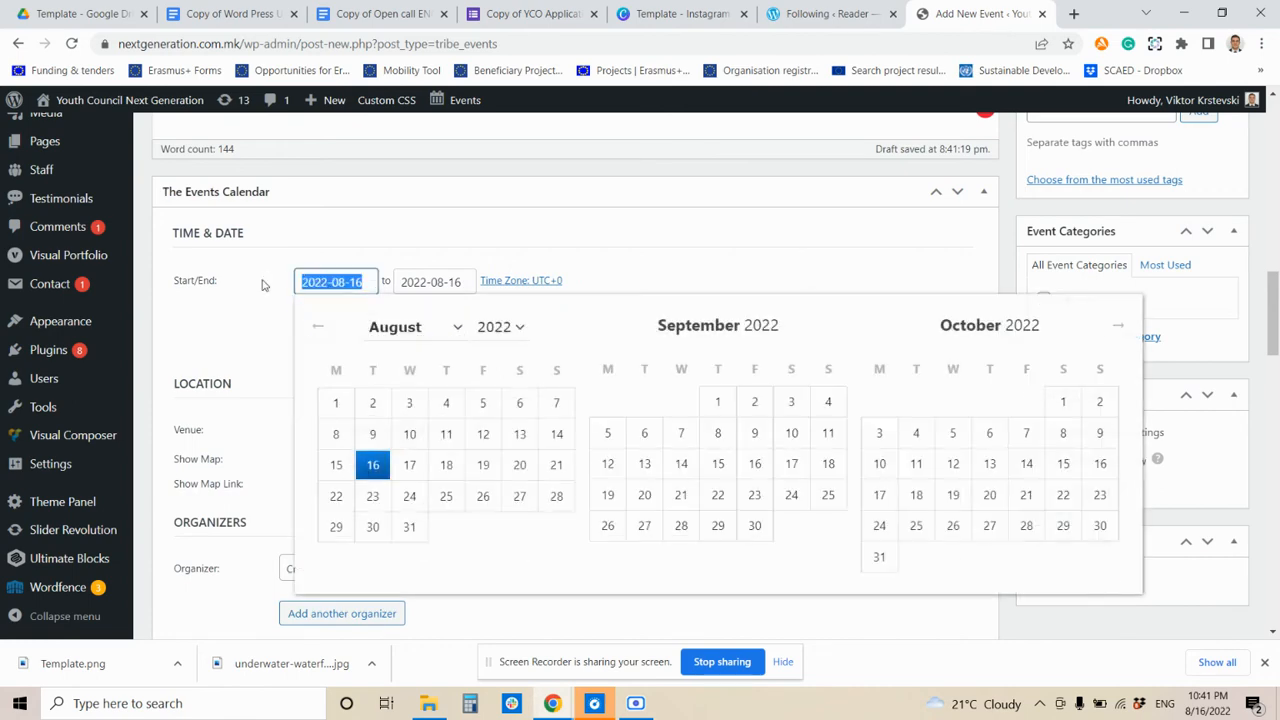
click(720, 405)
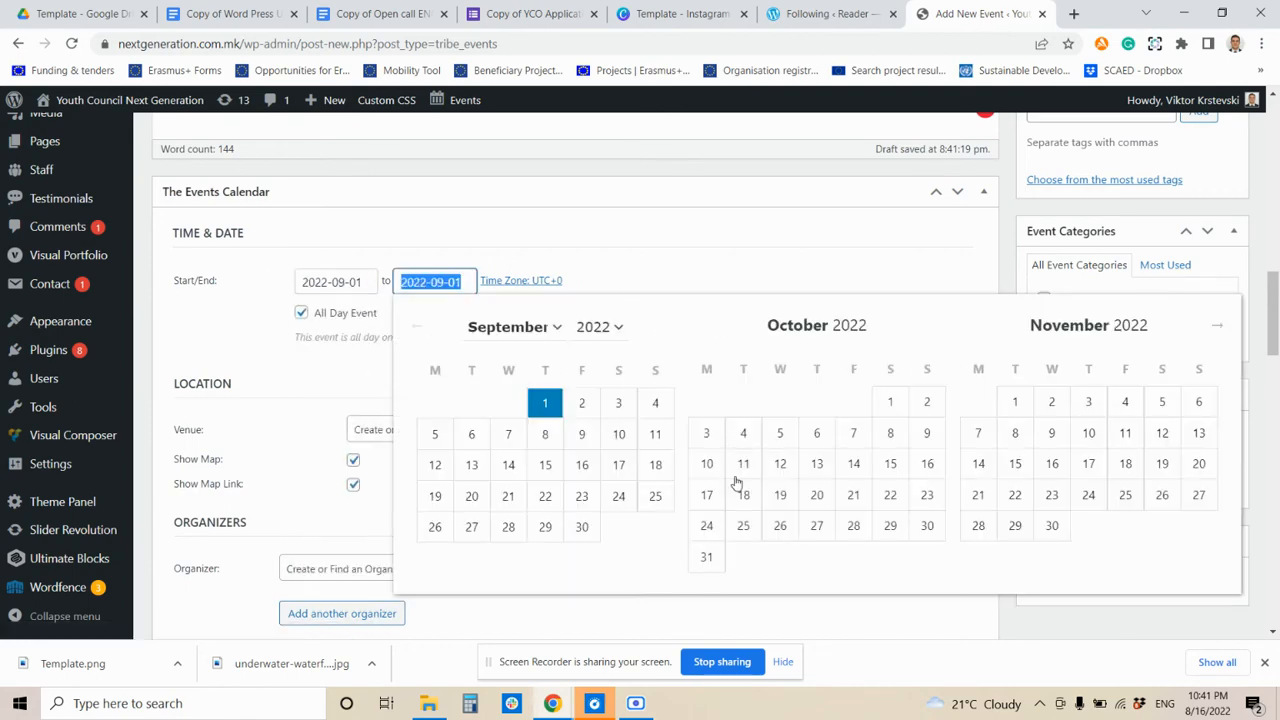
click(741, 490)
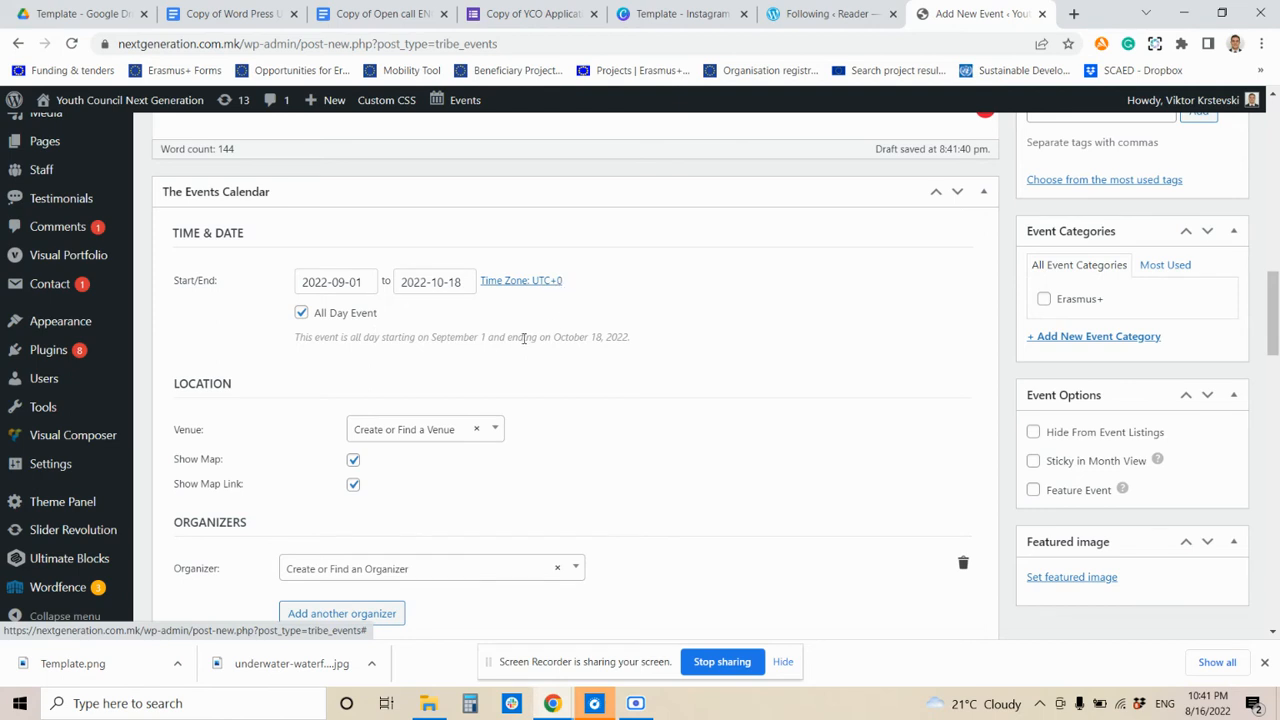
scroll(443, 309, down, 3)
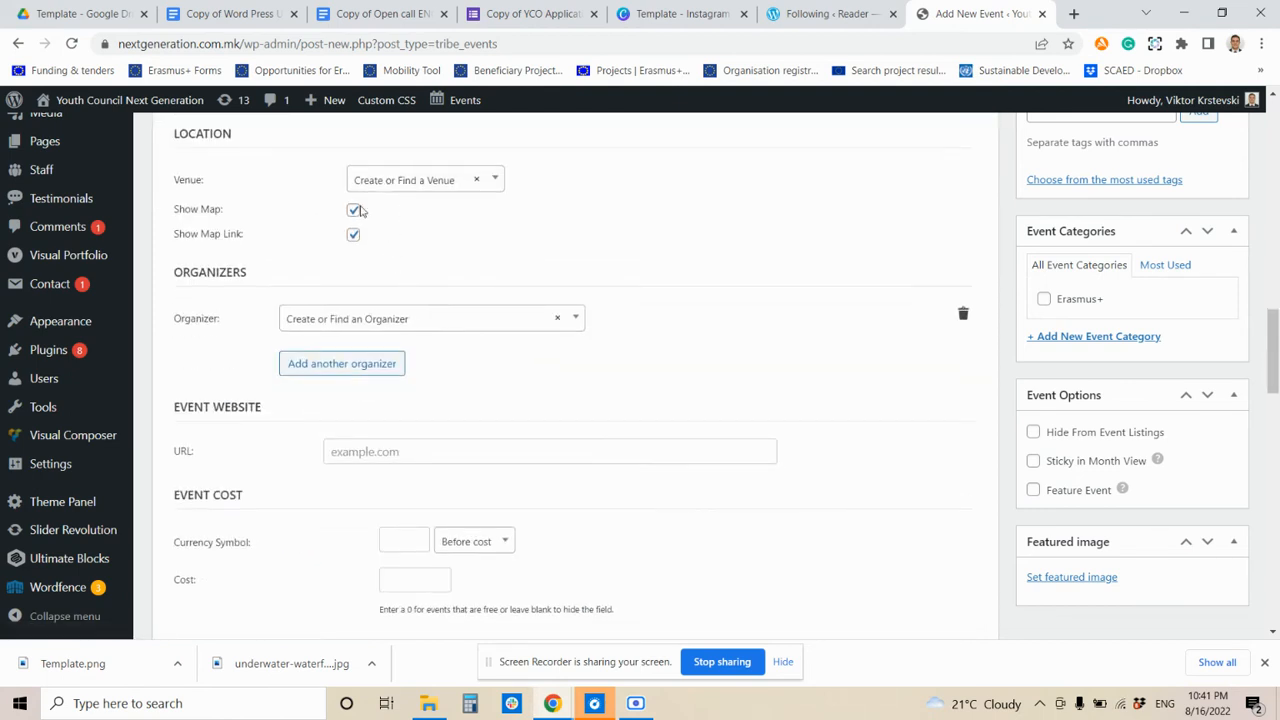
- Create a new venue named Mauritius for the event
click(391, 186)
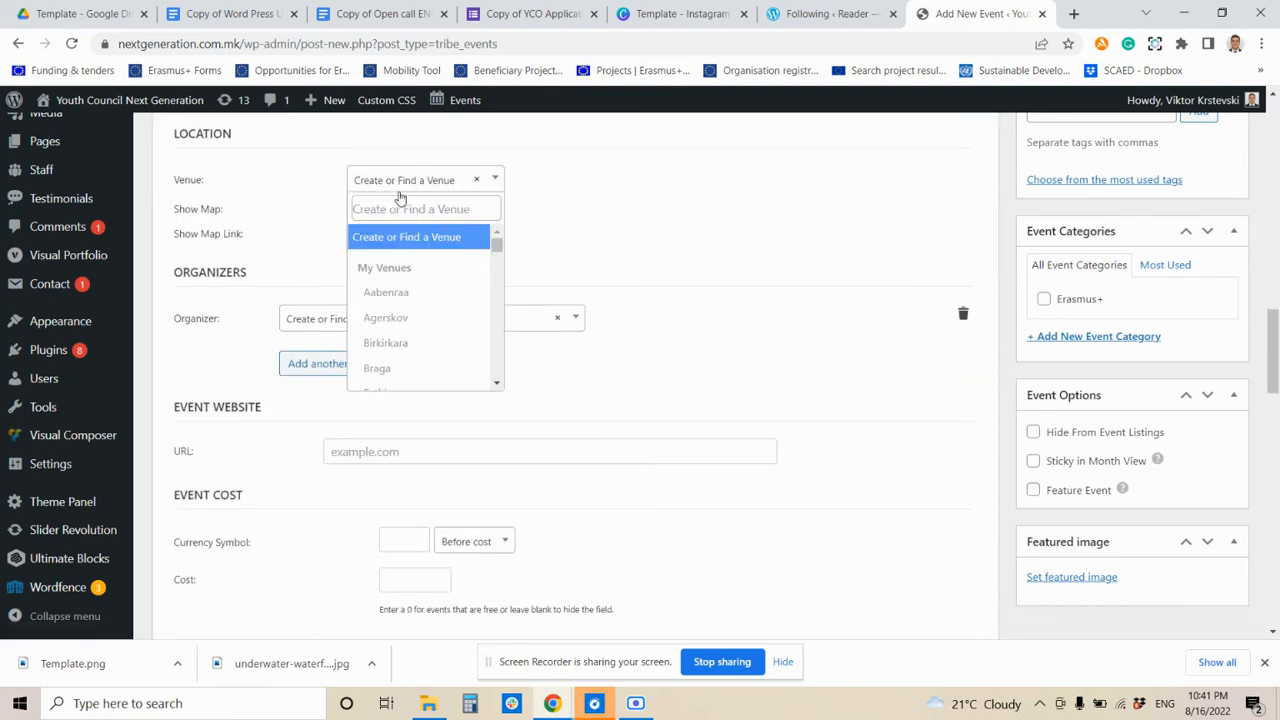
click(403, 208)
text(Ma)
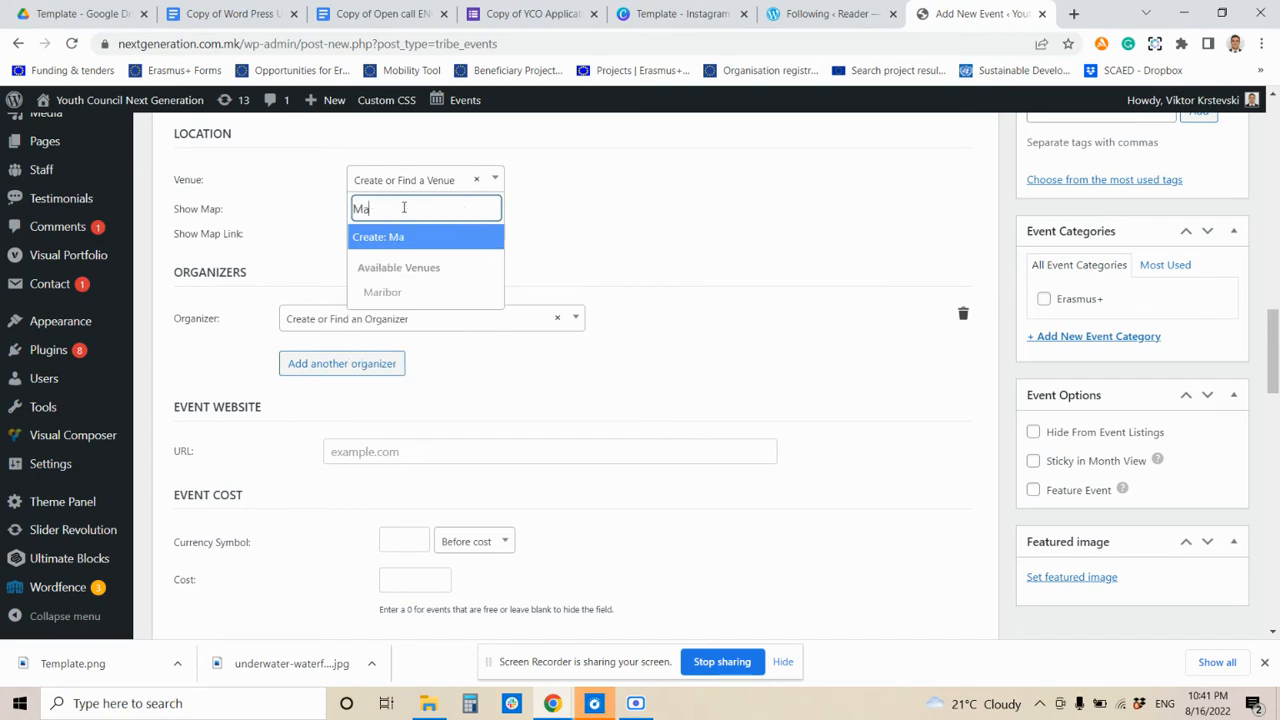
text(uritui)
key(BackSpace)
key(BackSpace)
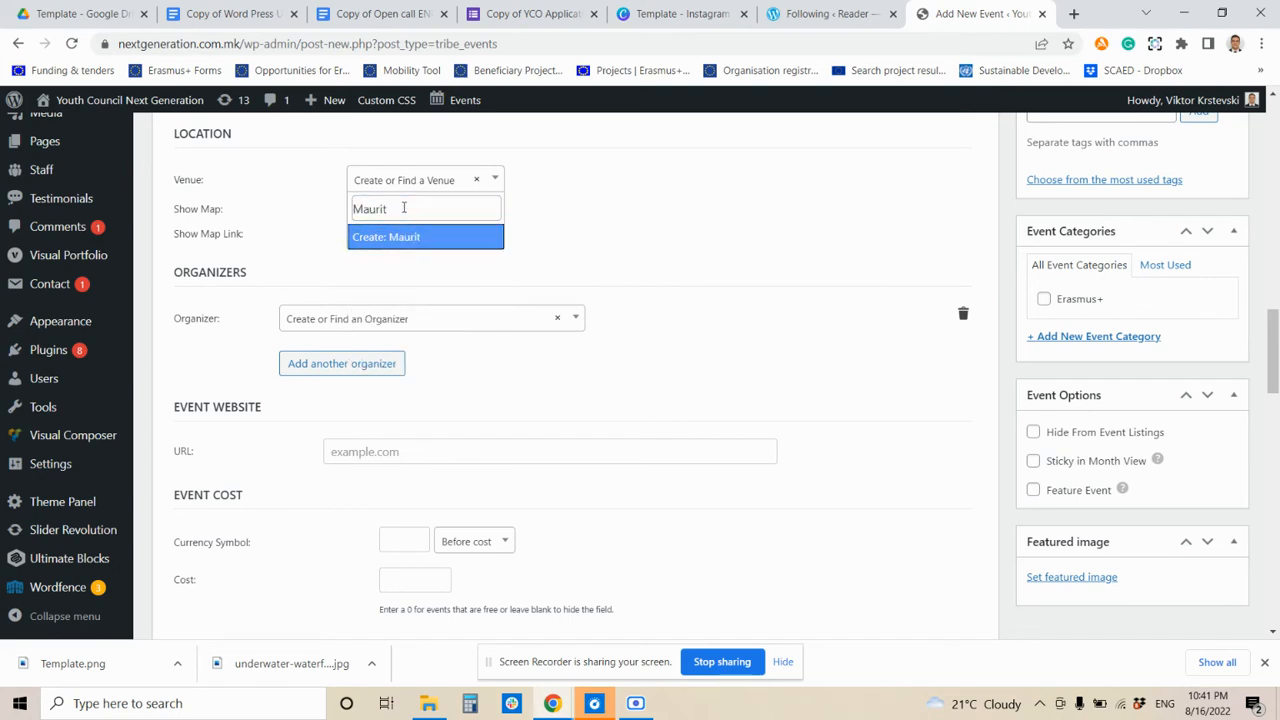
text(ius)
click(408, 236)
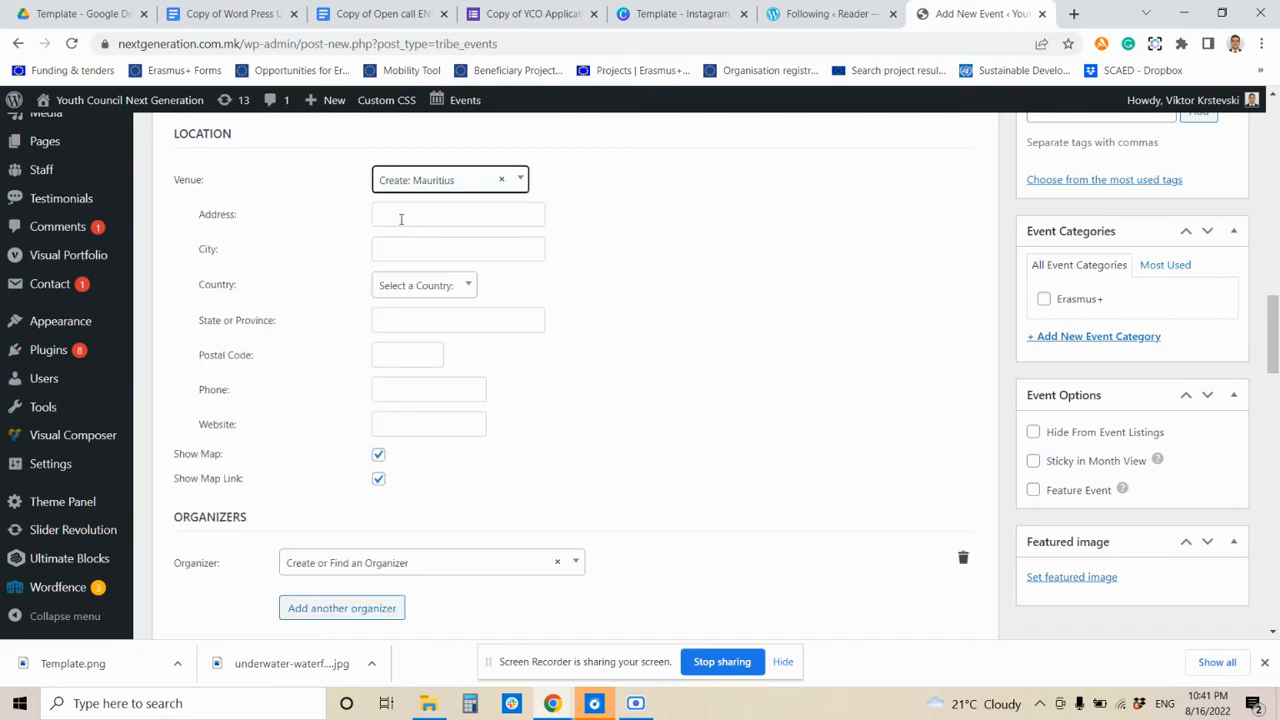
- Look over the optional venue city, country and address fields, leaving them empty
click(389, 249)
click(397, 286)
click(618, 294)
scroll(300, 360, down, 1)
drag(193, 252, 346, 340)
scroll(346, 340, up, 2)
click(203, 297)
drag(203, 297, 289, 343)
scroll(320, 360, down, 4)
scroll(251, 334, up, 2)
drag(198, 252, 282, 348)
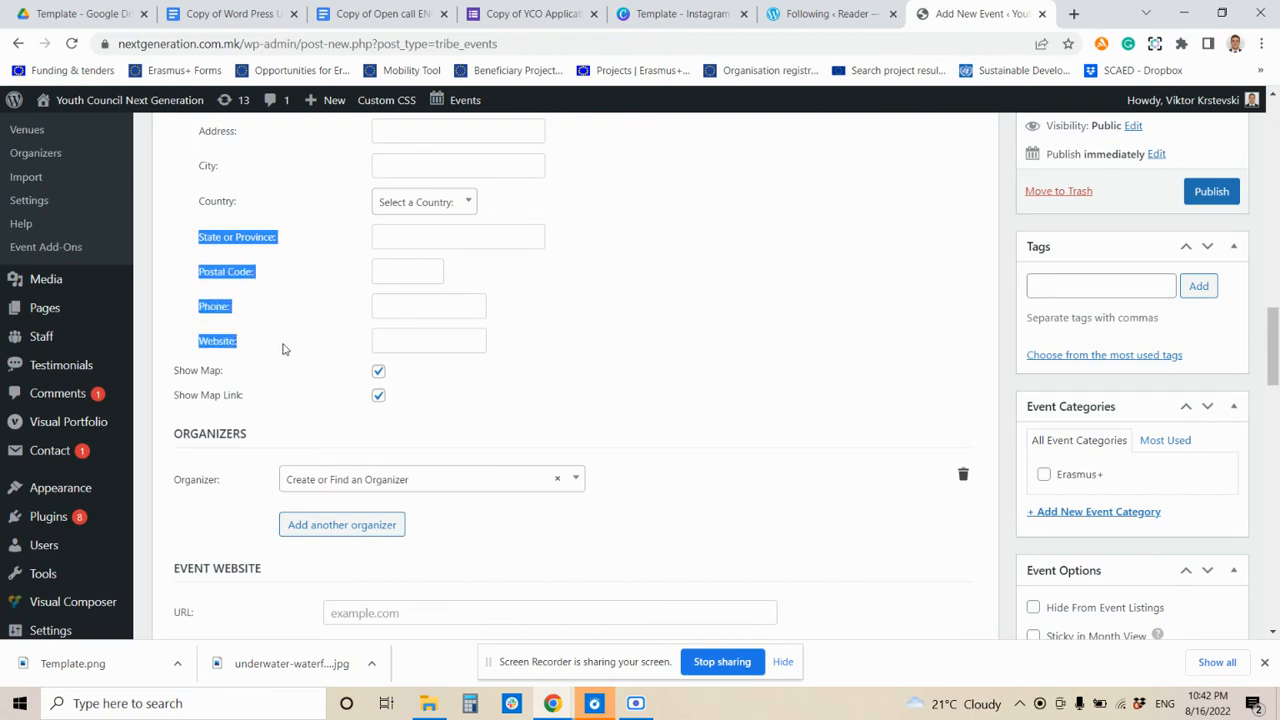
scroll(282, 350, down, 3)
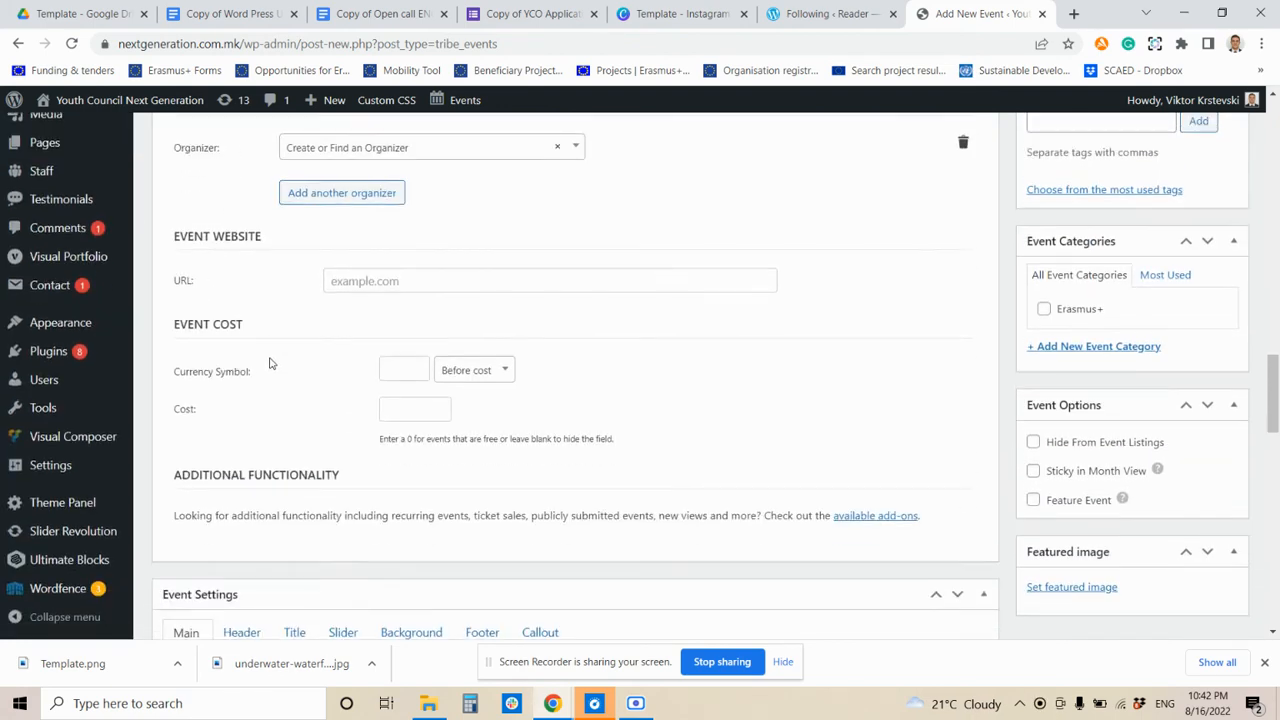
scroll(269, 363, up, 1)
scroll(311, 335, down, 1)
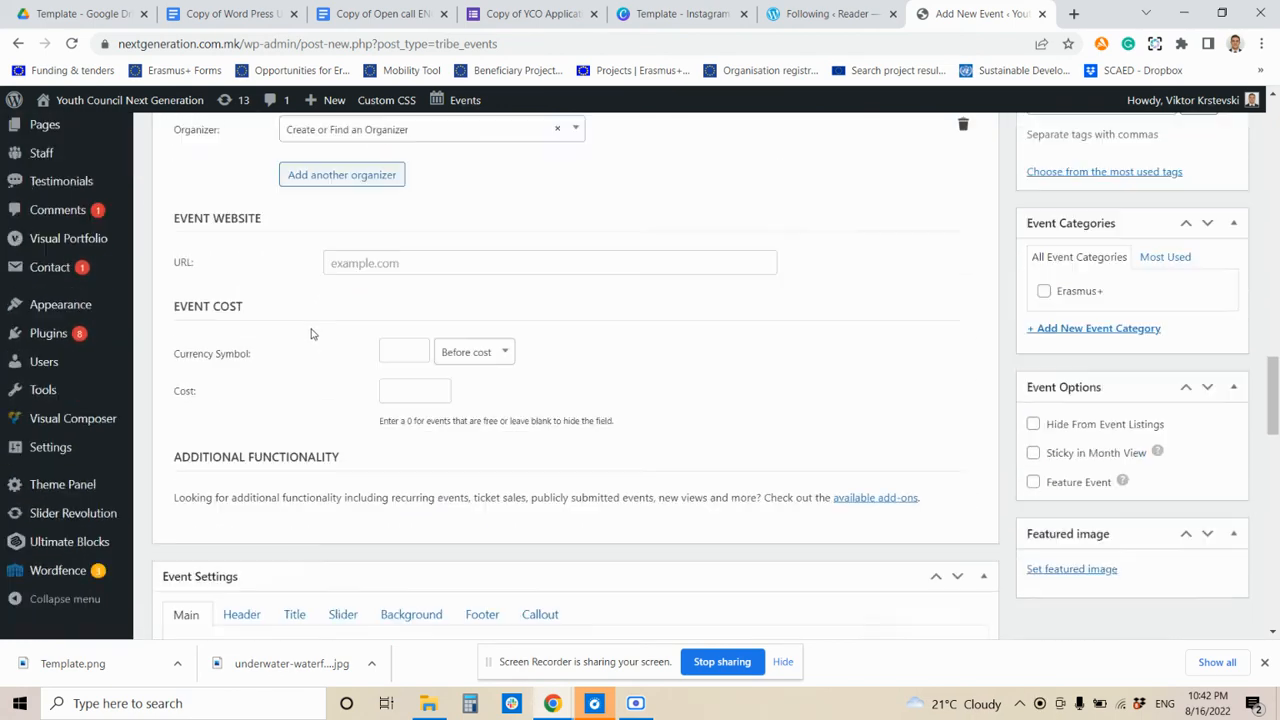
scroll(300, 310, down, 2)
scroll(306, 277, down, 2)
- Set the event cost to 25 with EUR as the currency symbol
click(399, 203)
click(406, 238)
click(414, 240)
text(25)
click(455, 255)
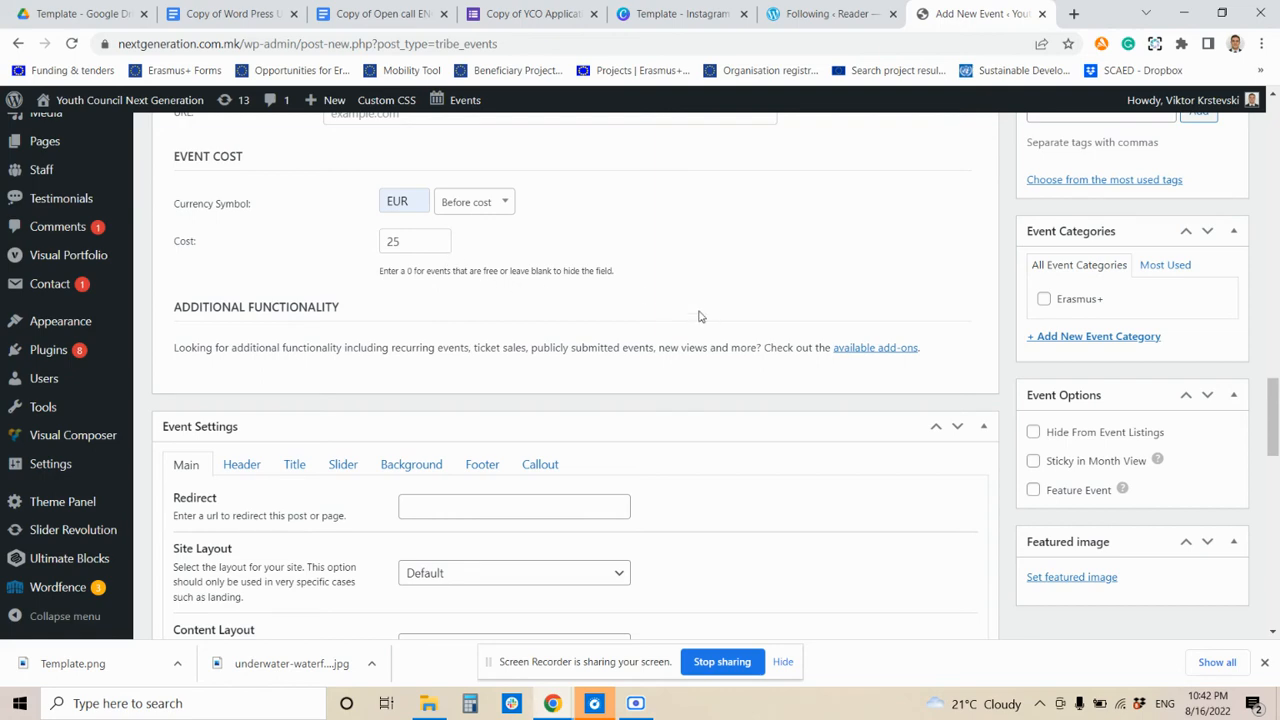
scroll(726, 337, up, 2)
scroll(800, 375, down, 2)
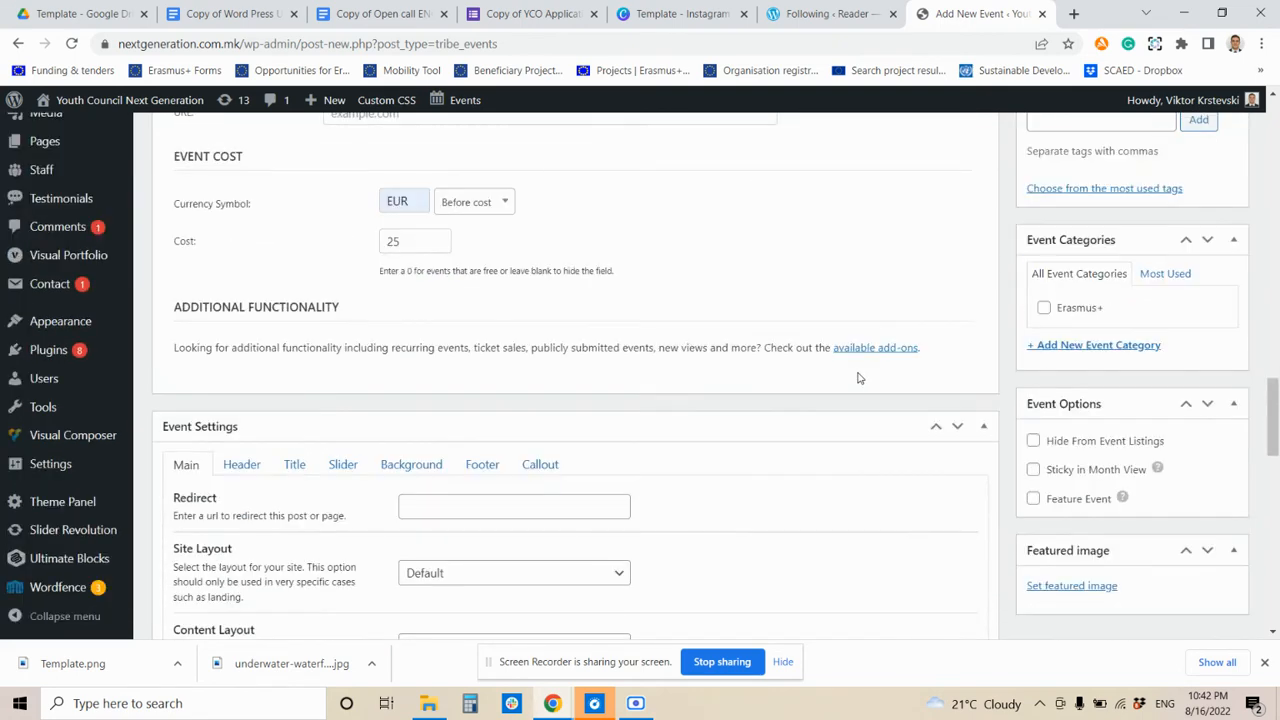
- Upload Template.png and set it as the event's featured image
click(1071, 588)
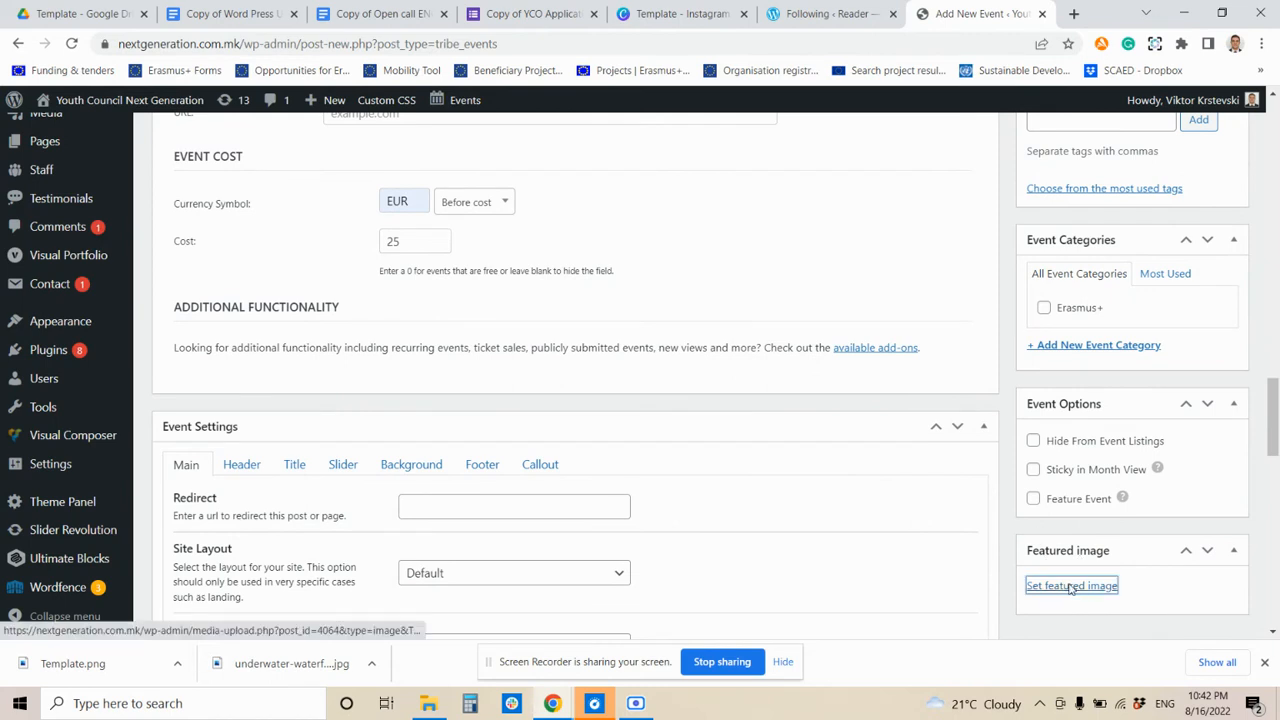
click(636, 390)
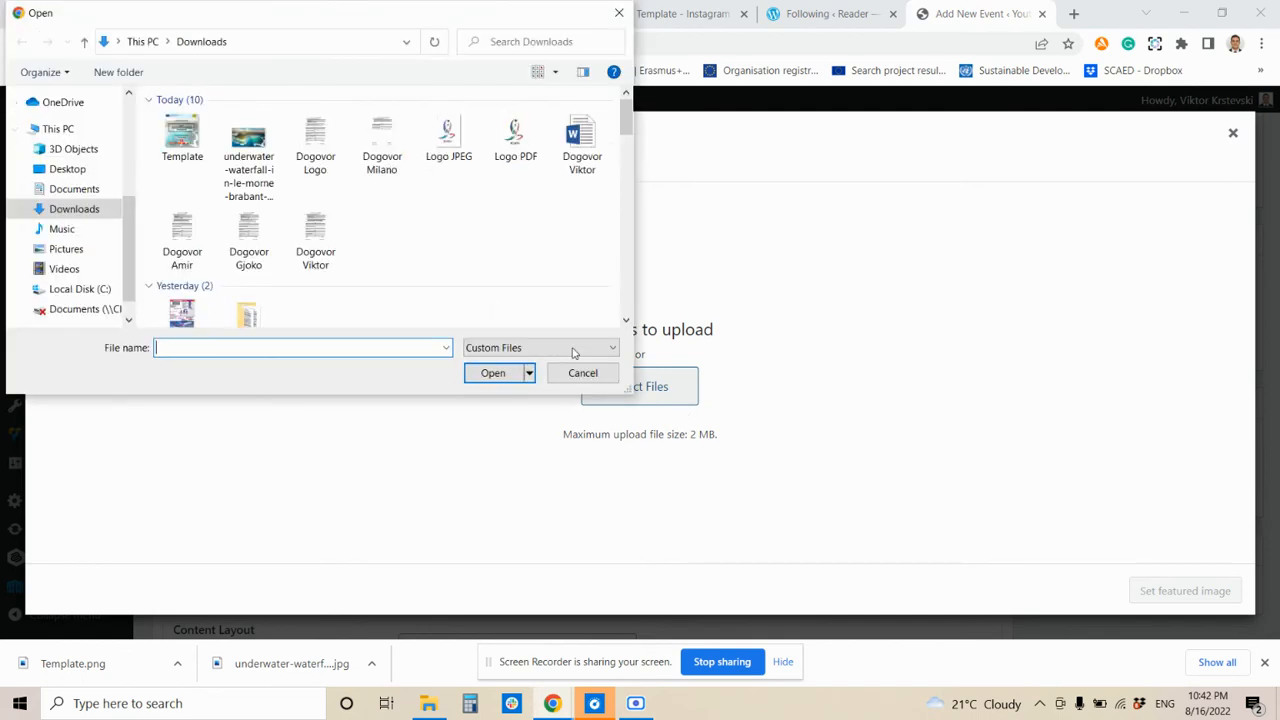
double_click(182, 135)
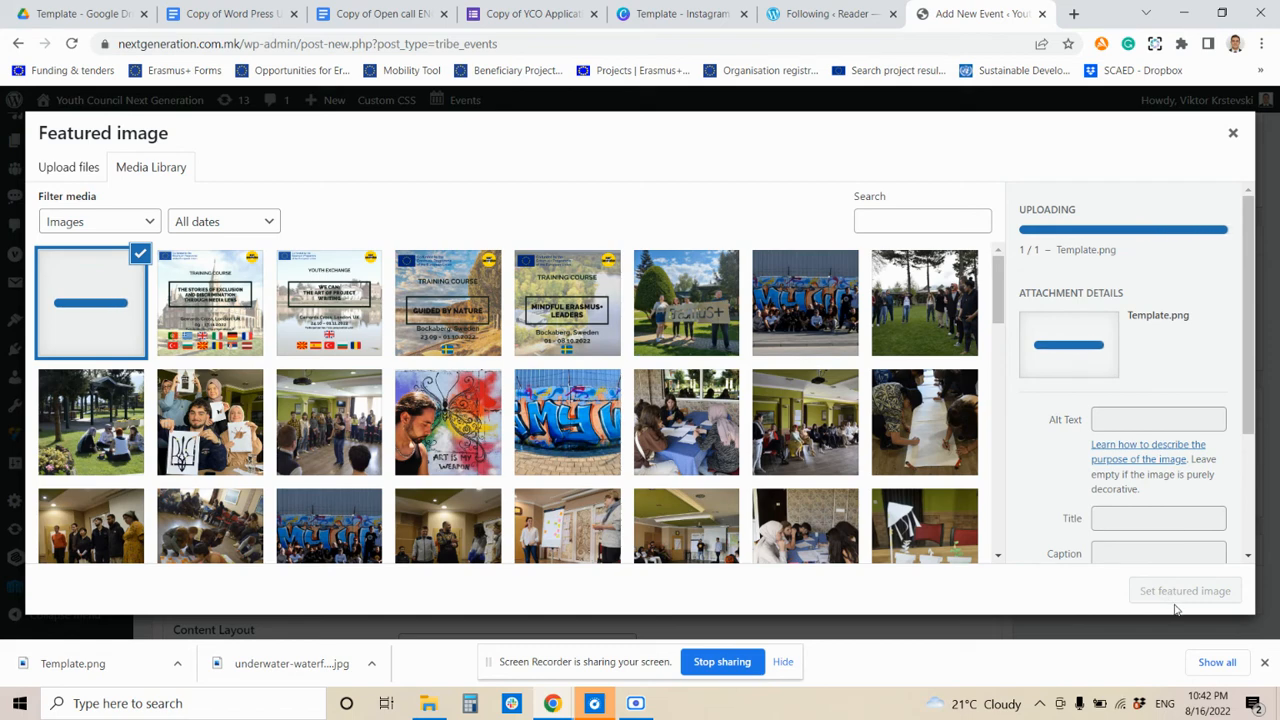
click(1182, 592)
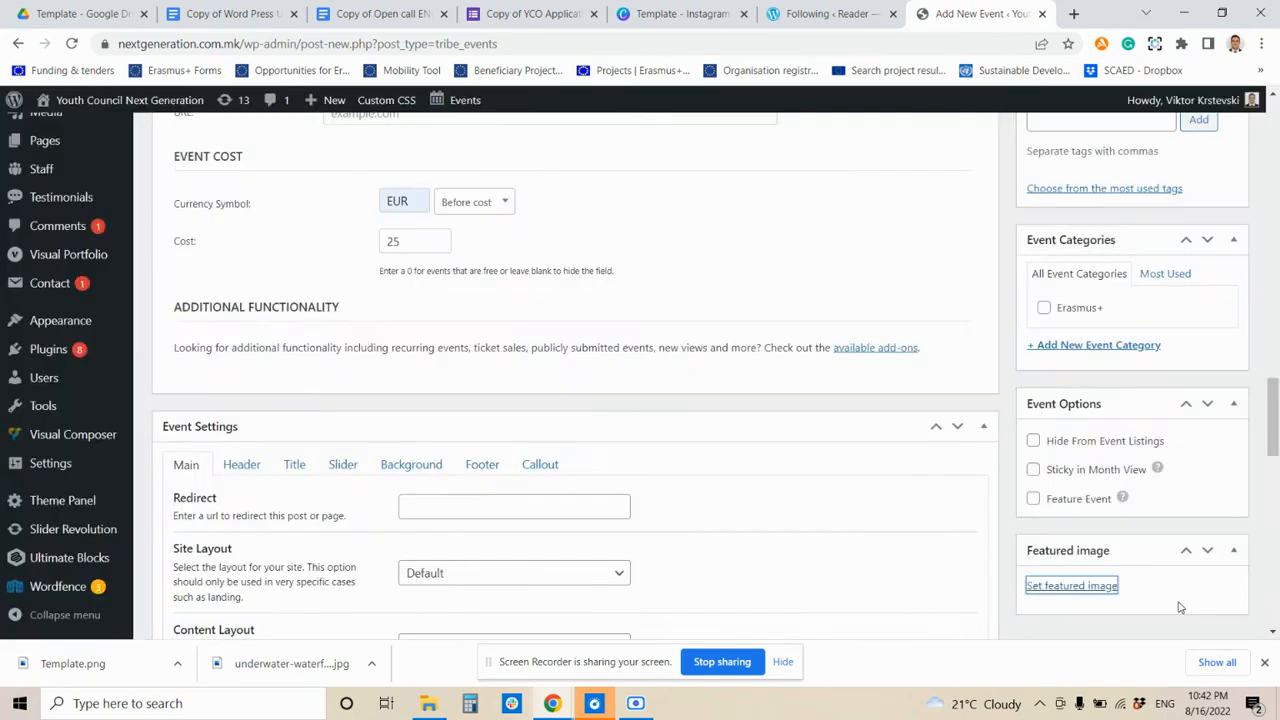
scroll(900, 516, down, 2)
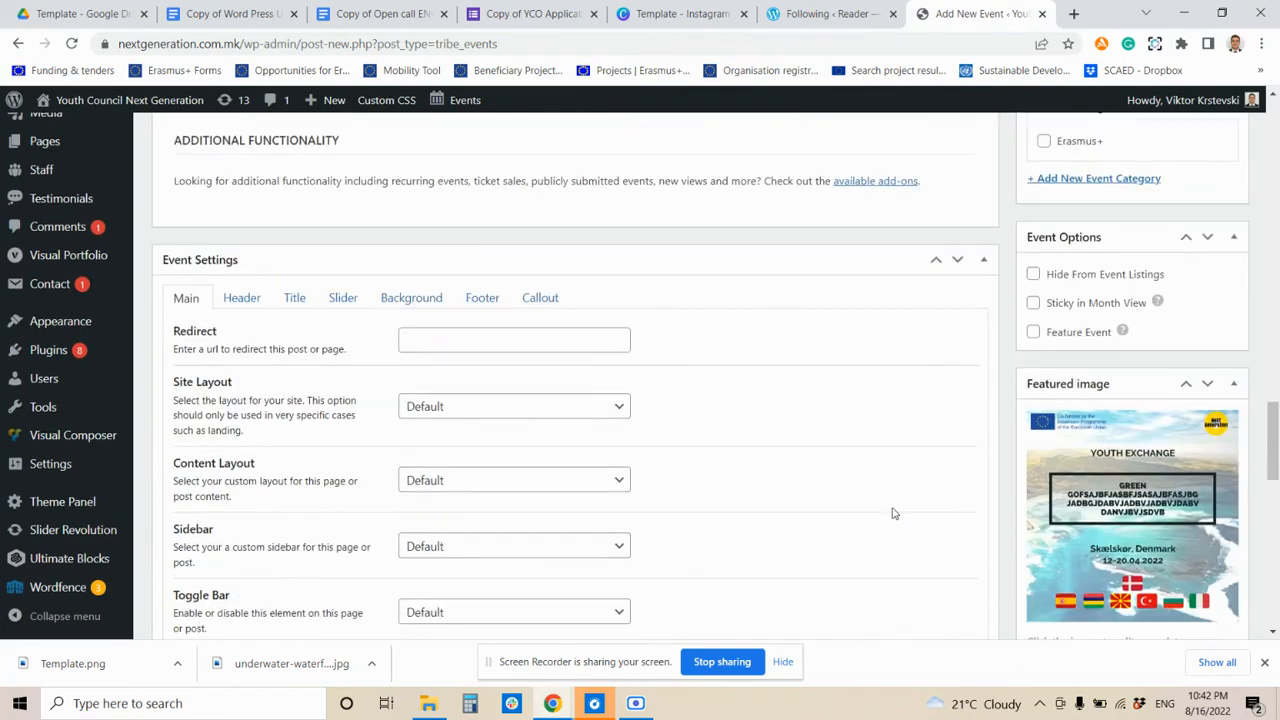
scroll(894, 514, up, 8)
scroll(894, 514, up, 10)
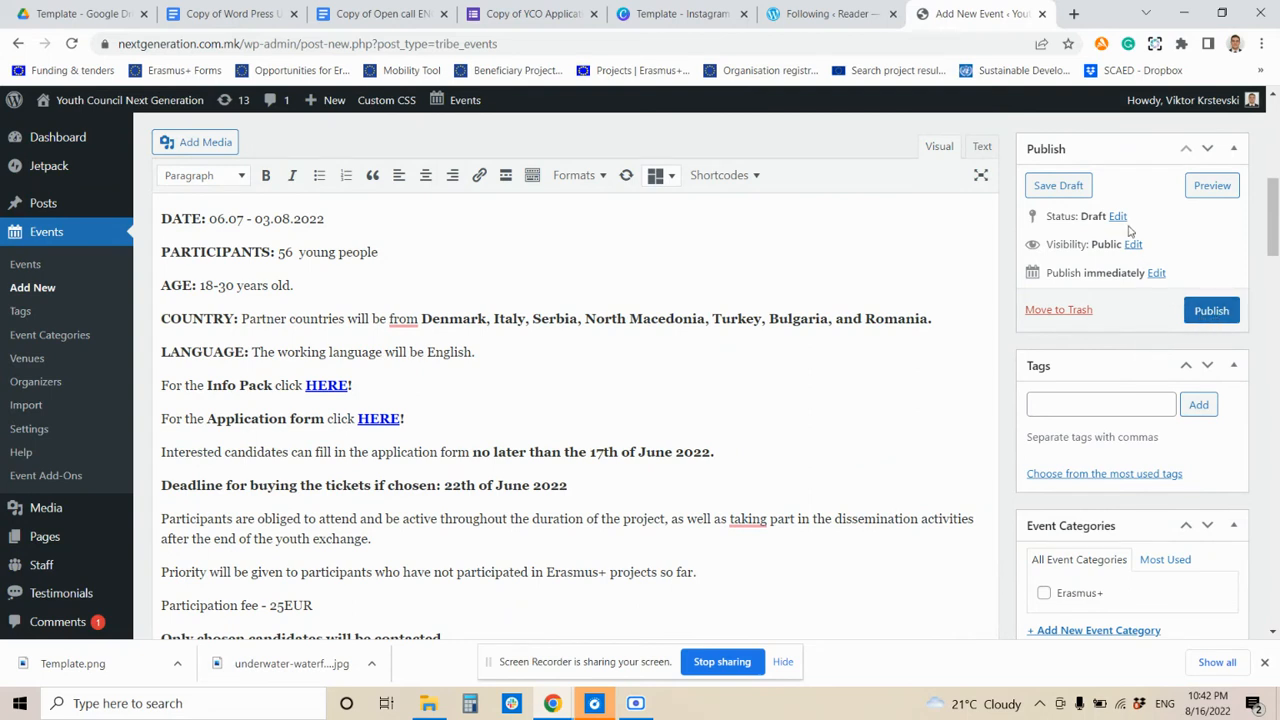
- Review the publish timing and event details, then close the page without publishing
drag(1046, 273, 1130, 273)
click(1156, 273)
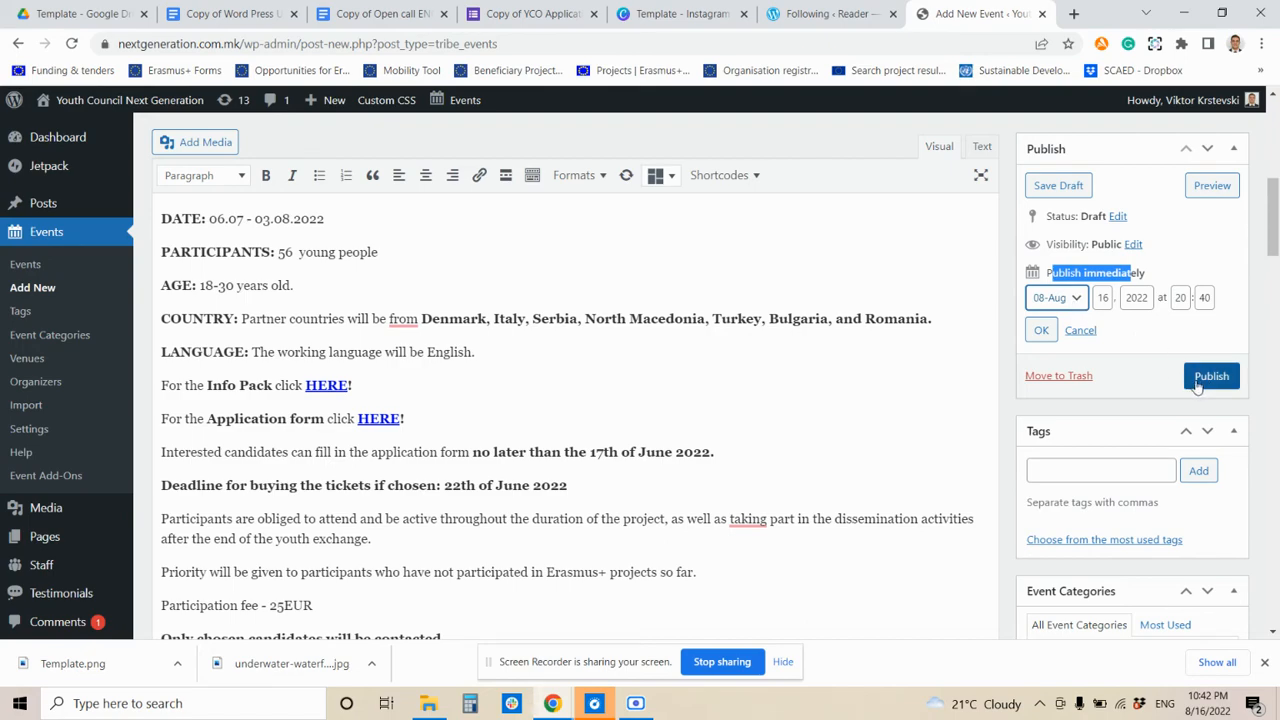
scroll(971, 457, down, 10)
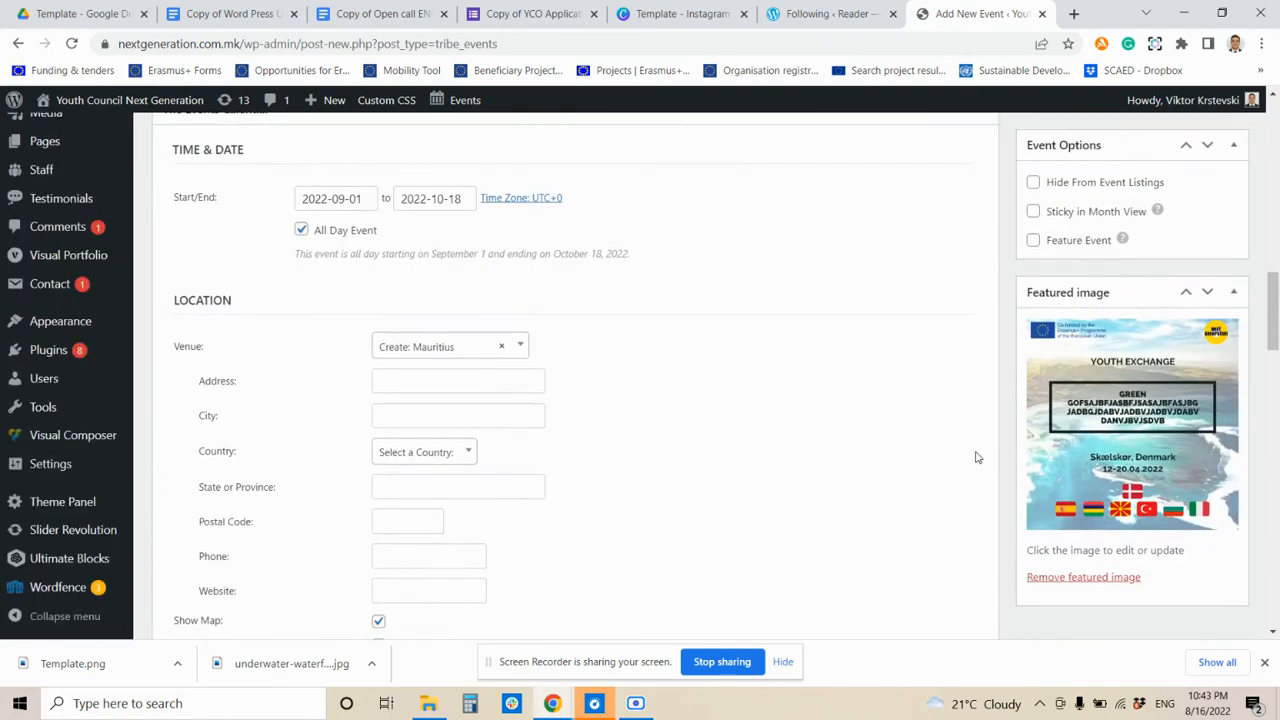
scroll(985, 454, up, 15)
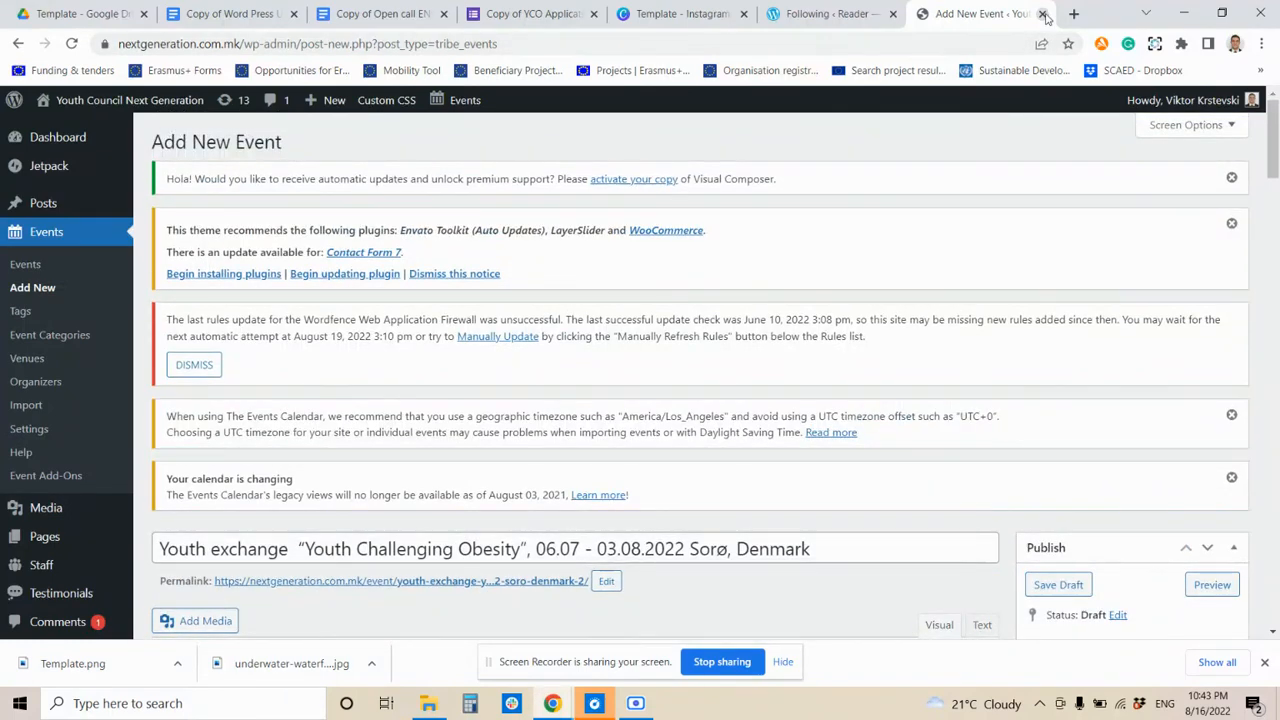
click(1042, 14)
- Leave the unsaved event page, close the Word Press UK doc, and select the open call text
click(715, 136)
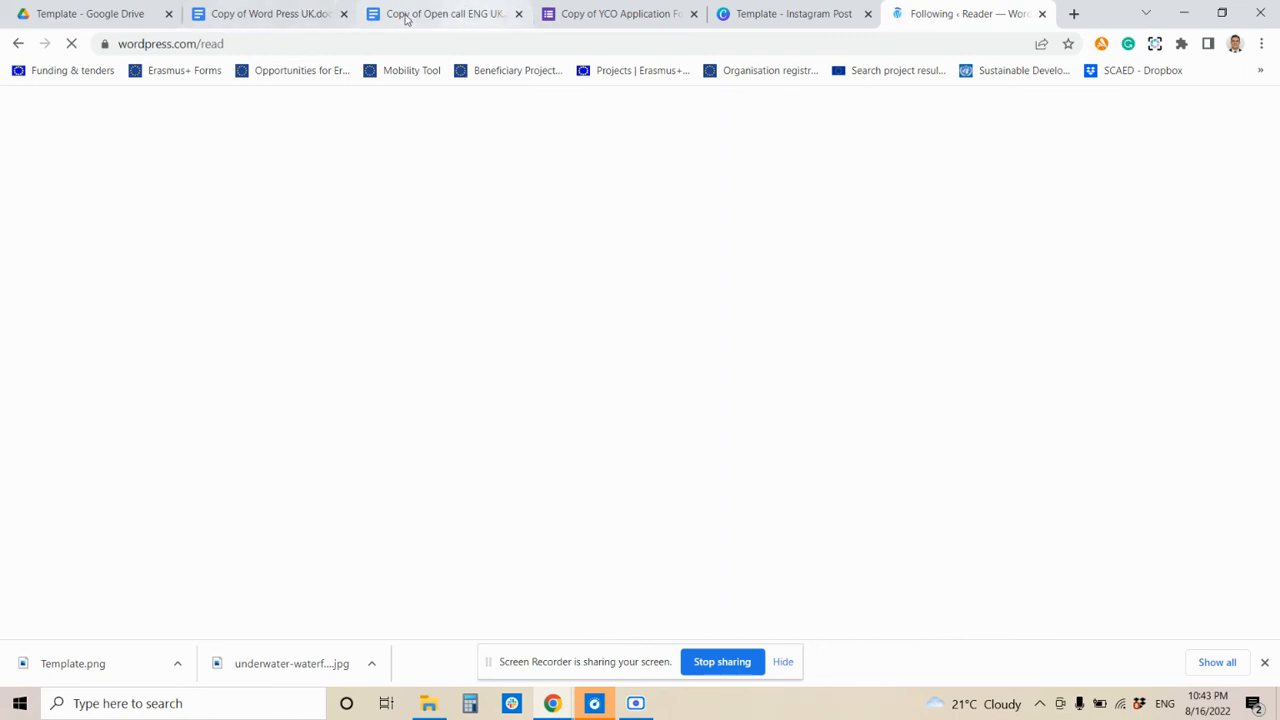
middle_click(268, 9)
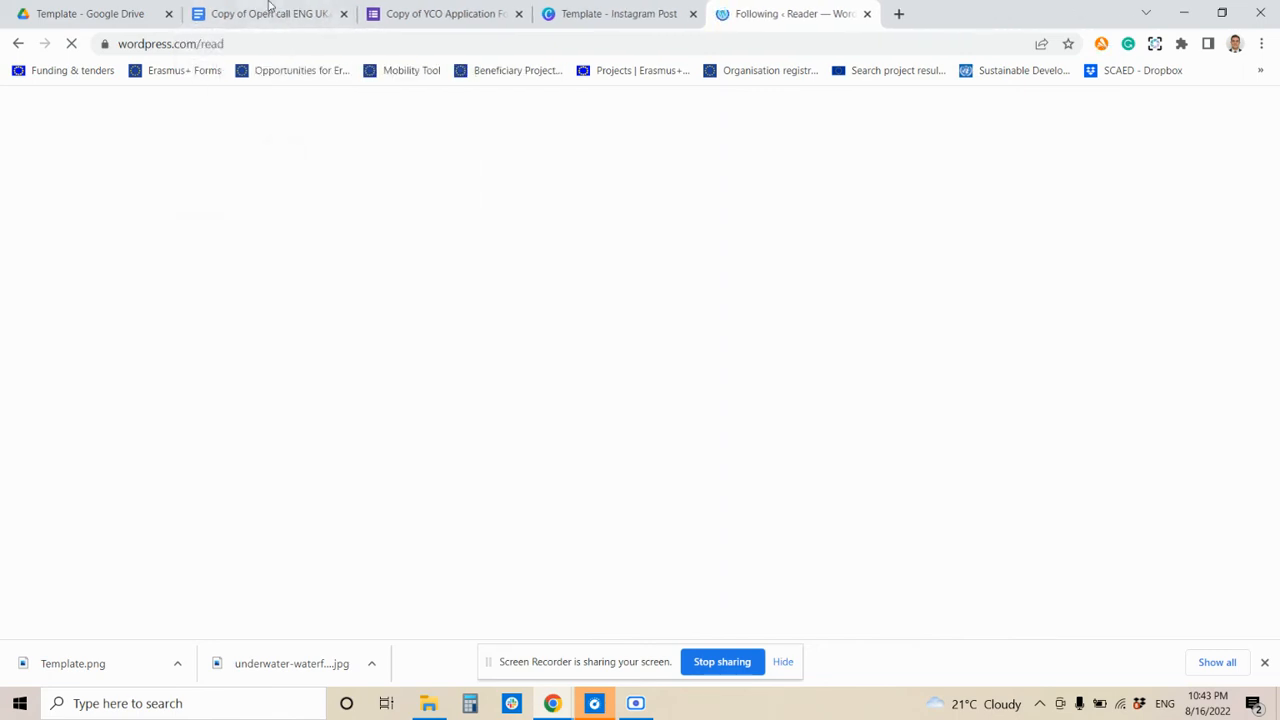
click(266, 12)
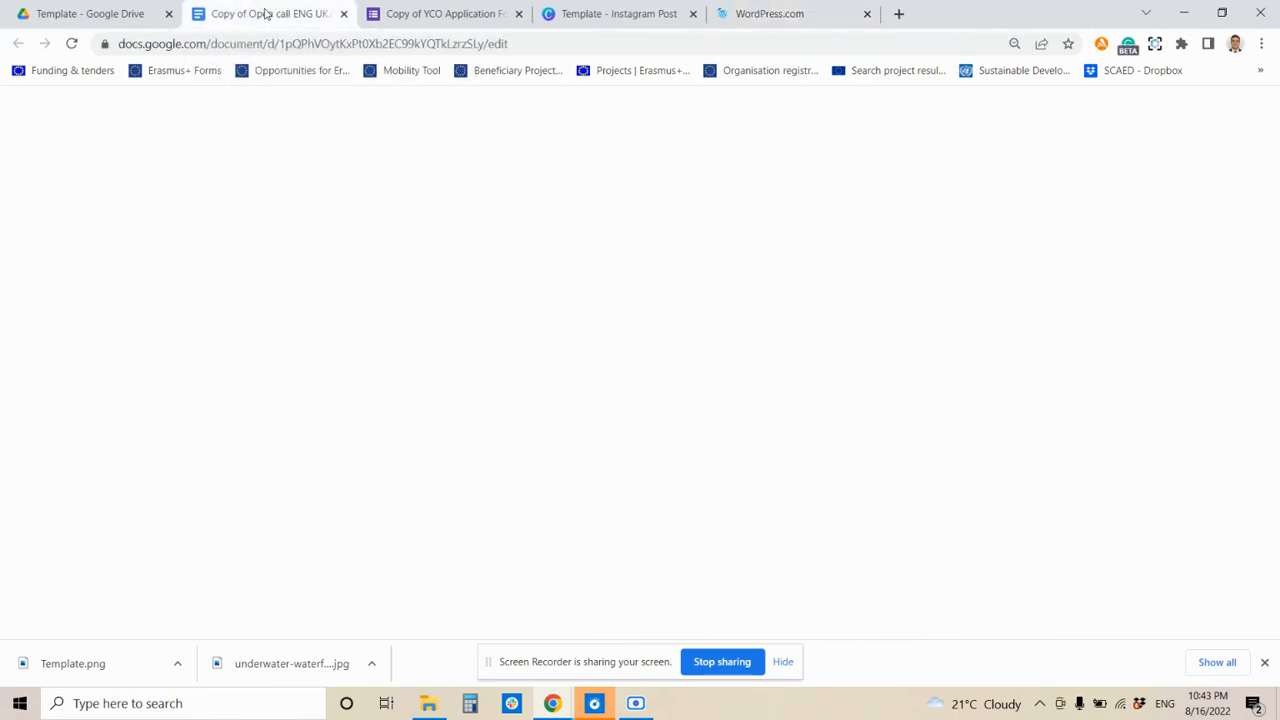
drag(356, 257, 639, 557)
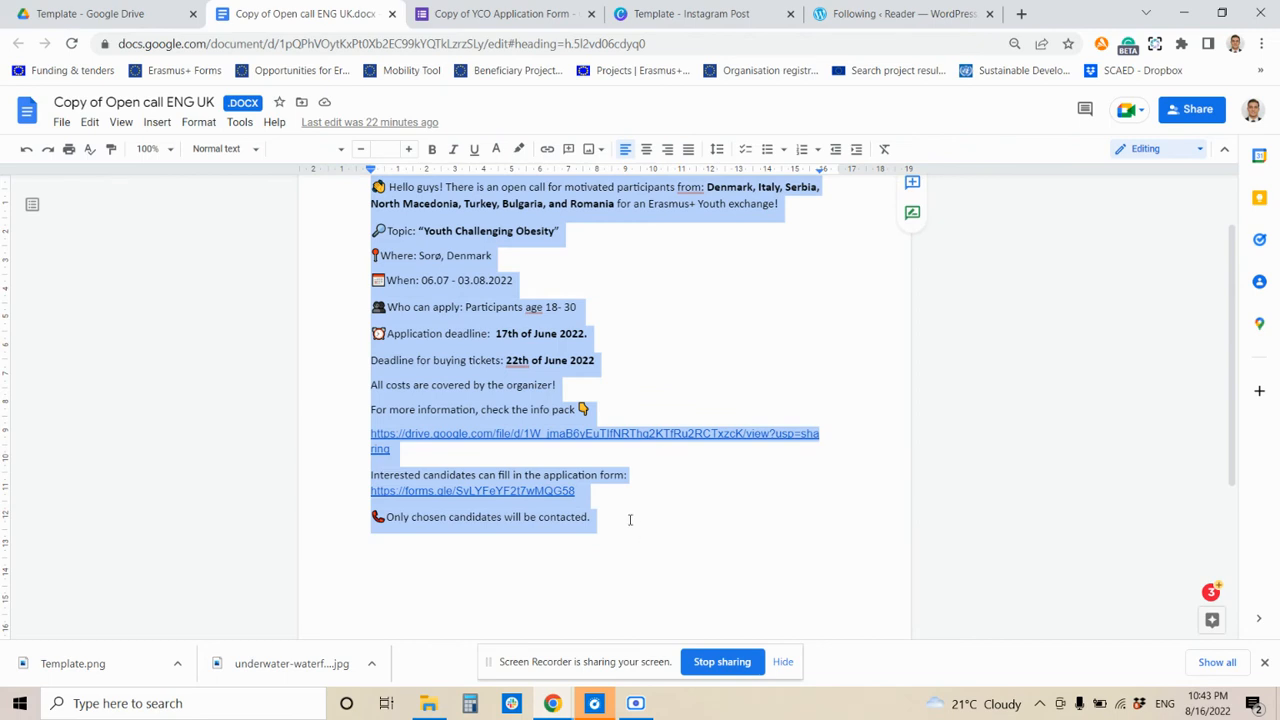
scroll(630, 519, up, 1)
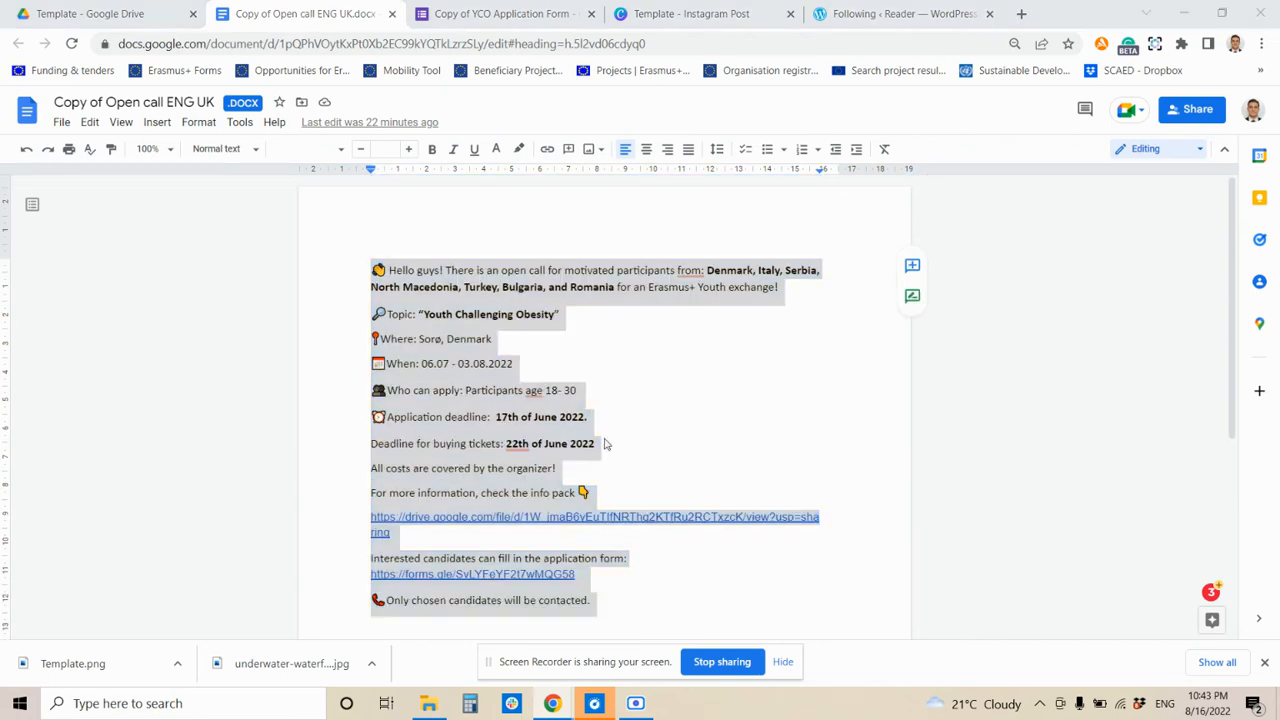
key(alt+Tab)
key(alt+Tab)
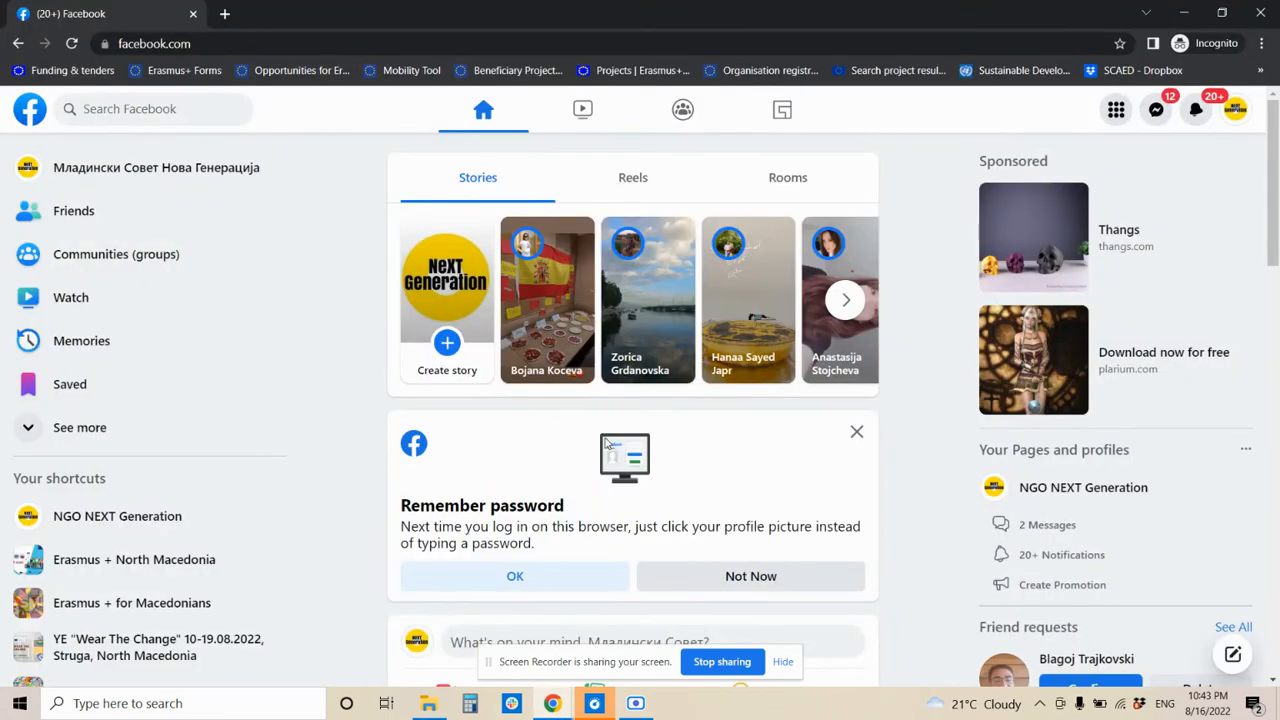
- Open the NGO NEXT Generation page and choose to create a post in Meta Business Suite
click(1082, 493)
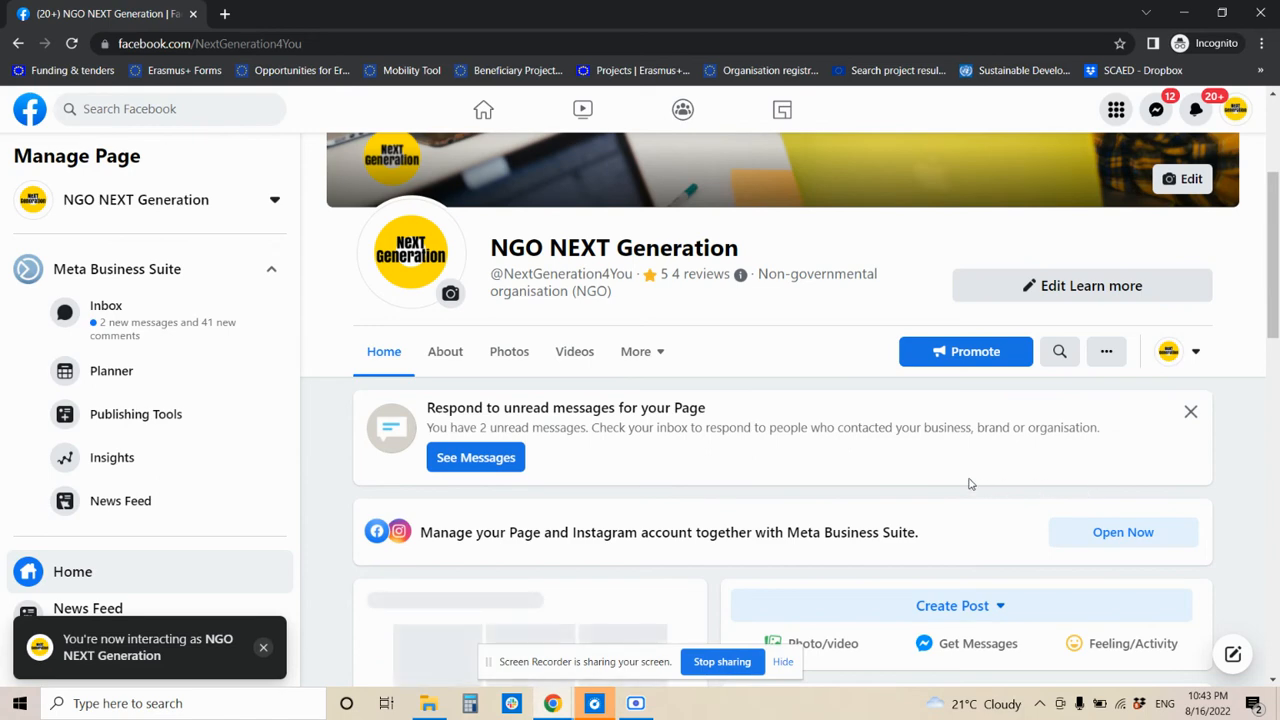
scroll(986, 480, down, 3)
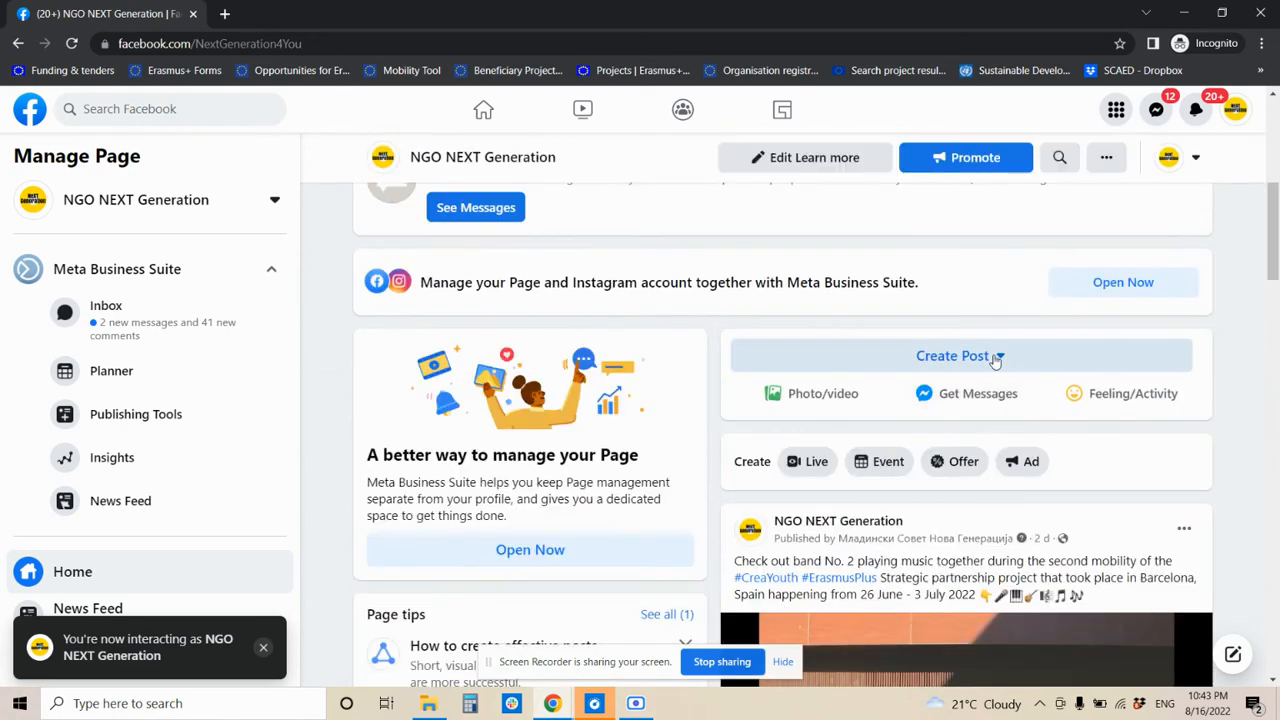
click(995, 358)
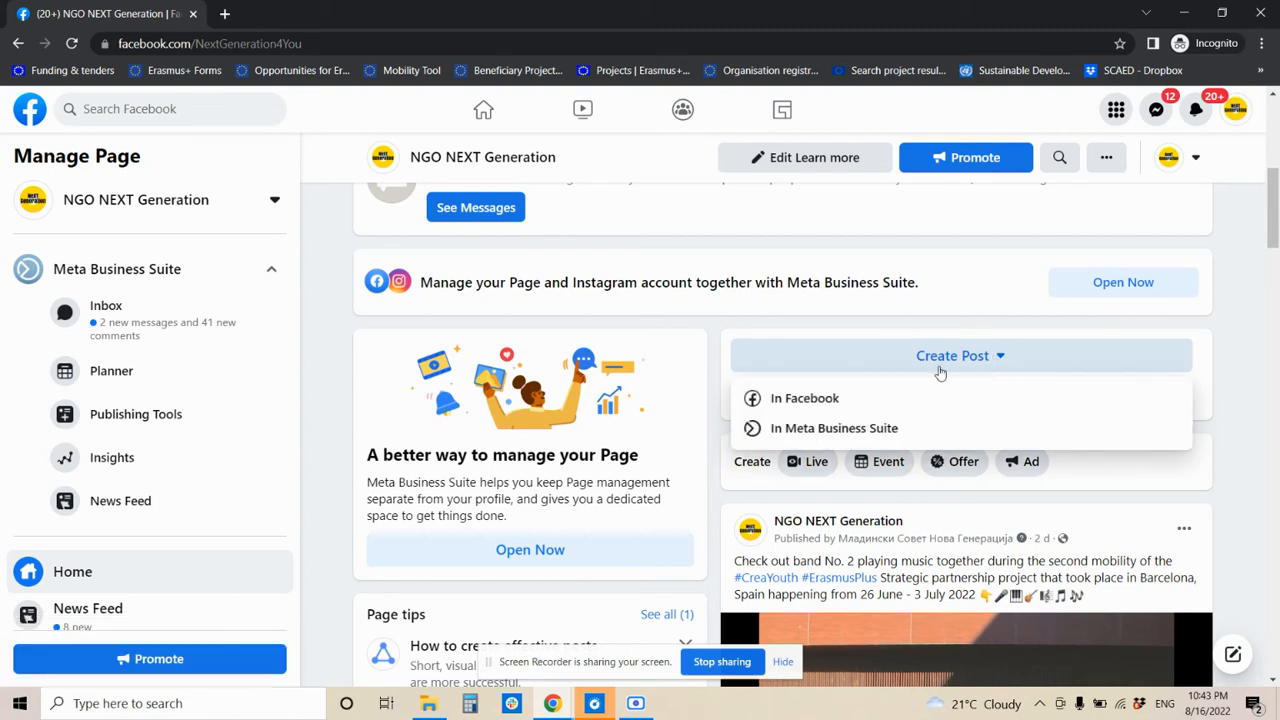
click(848, 430)
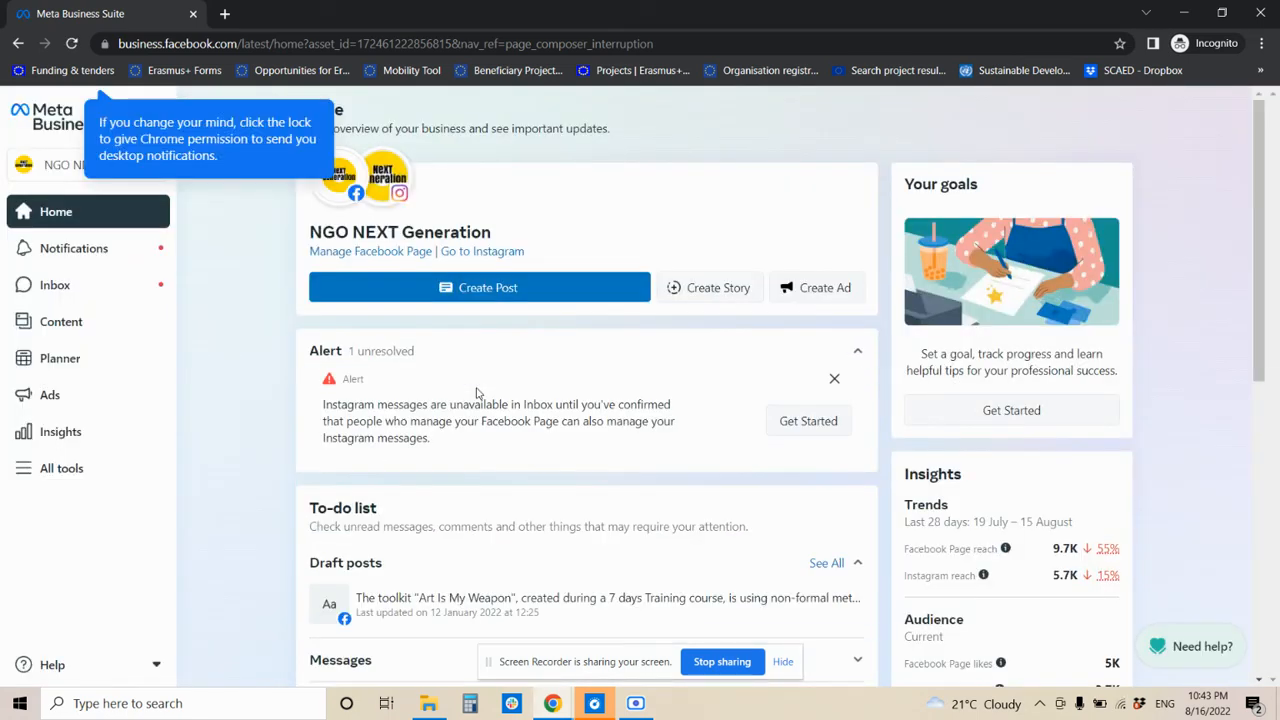
- Start a new post and add the page's Instagram account as a destination
click(527, 290)
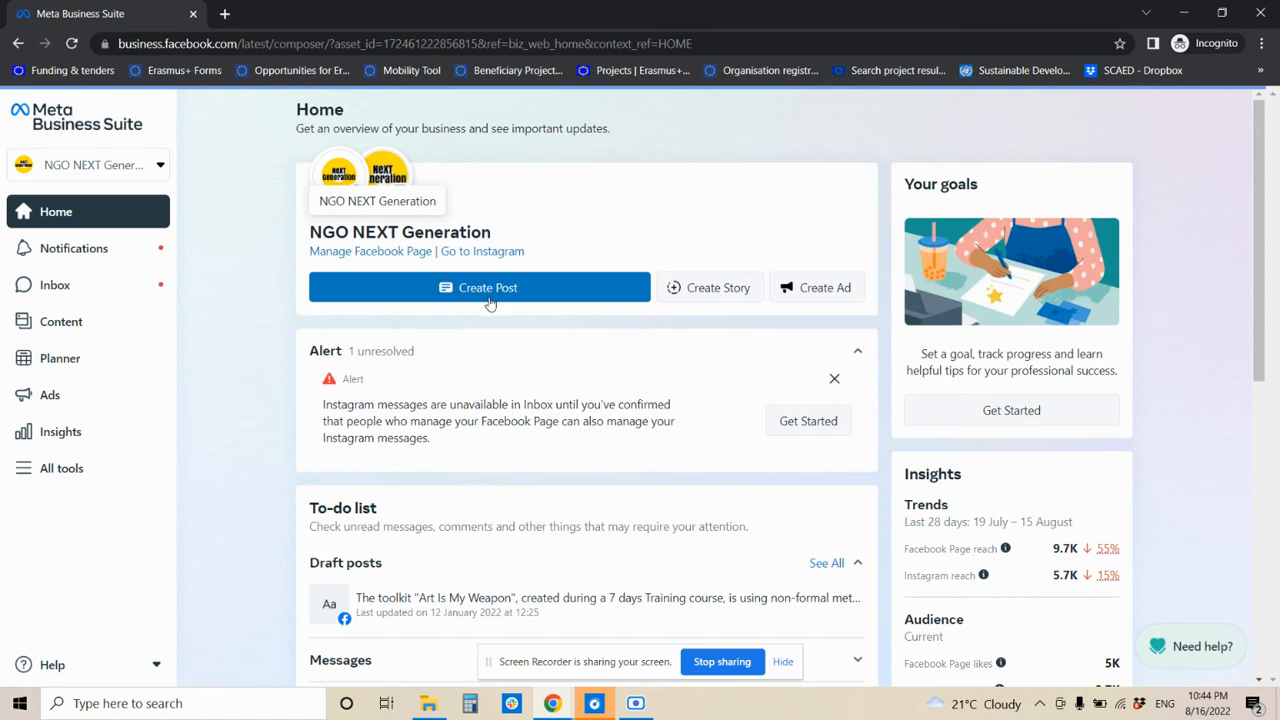
click(489, 300)
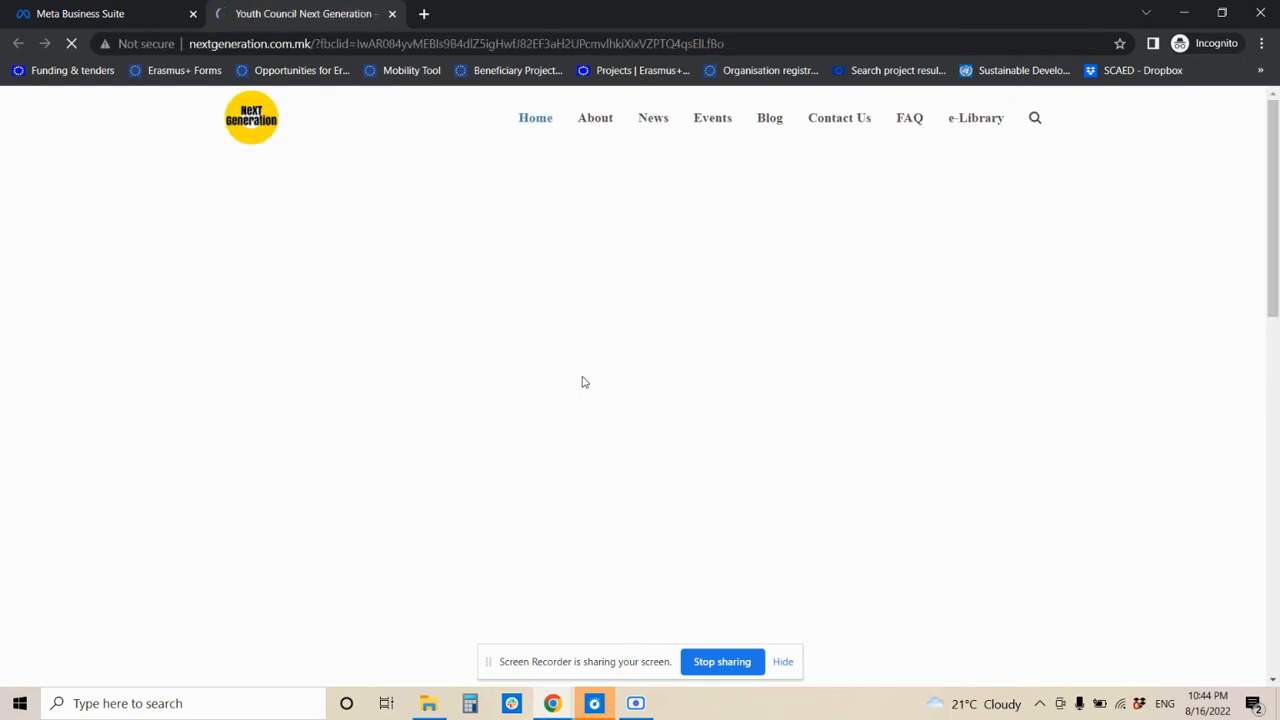
click(71, 6)
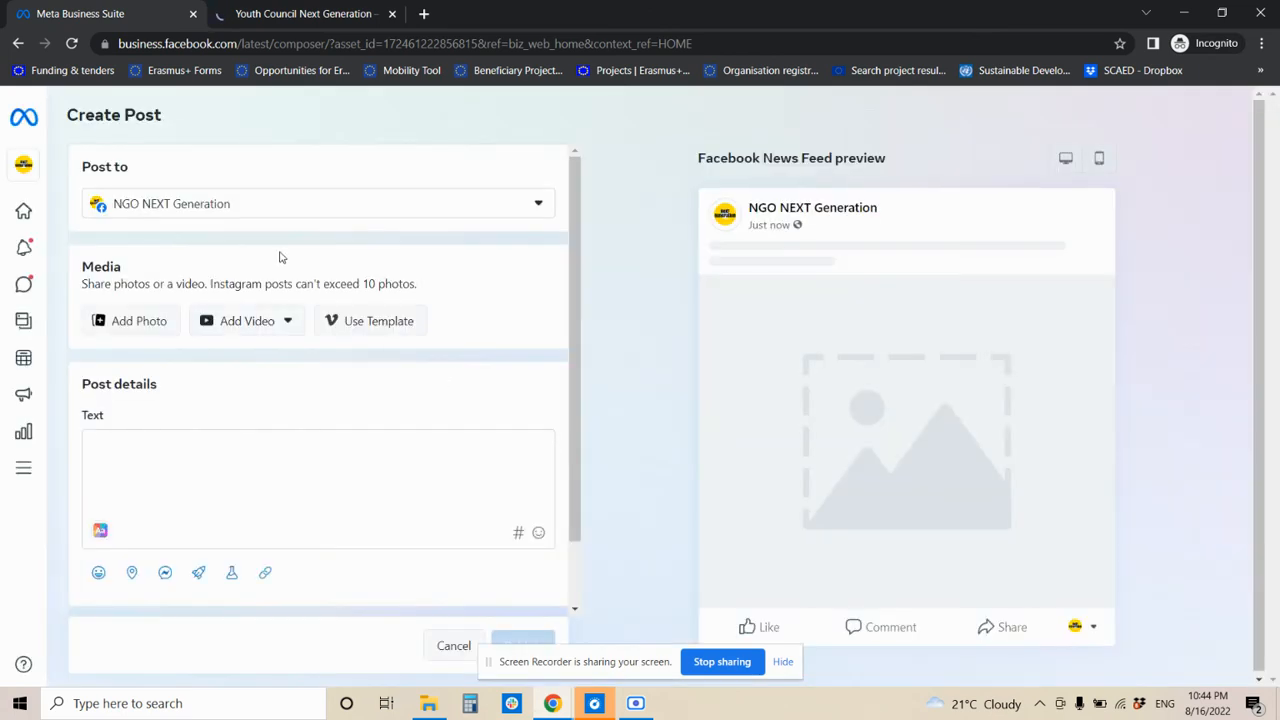
click(283, 207)
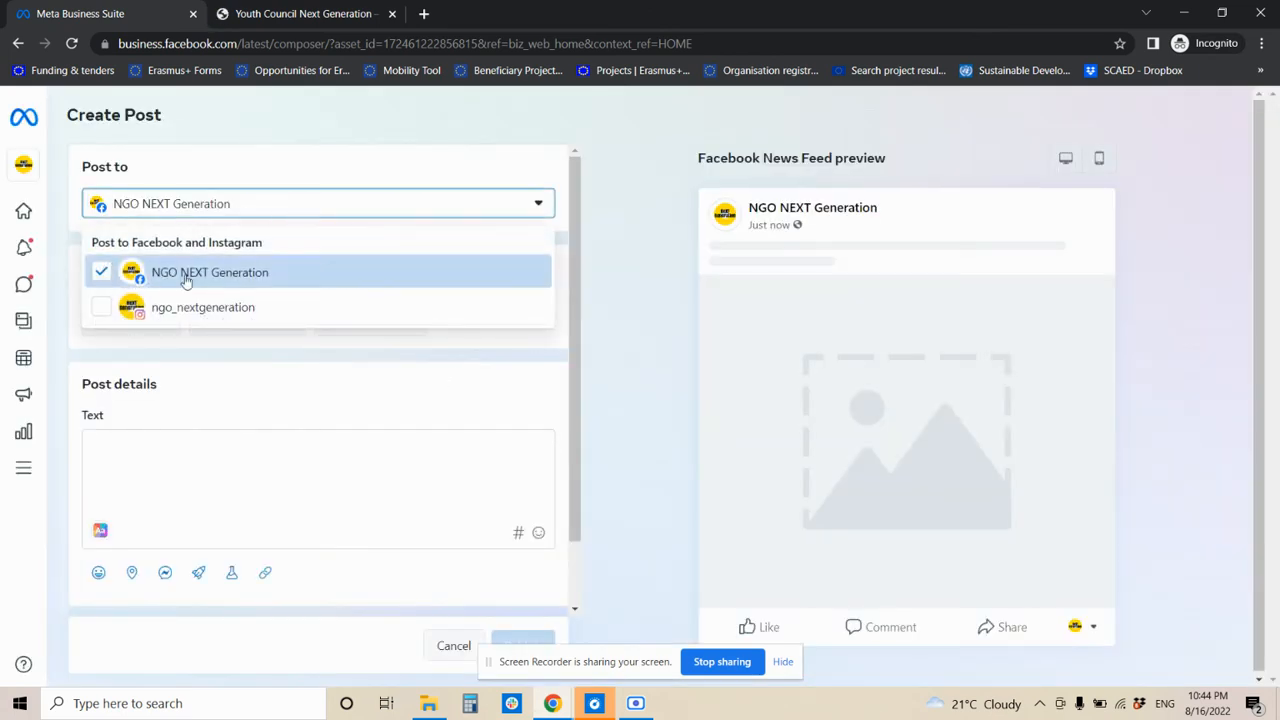
click(102, 308)
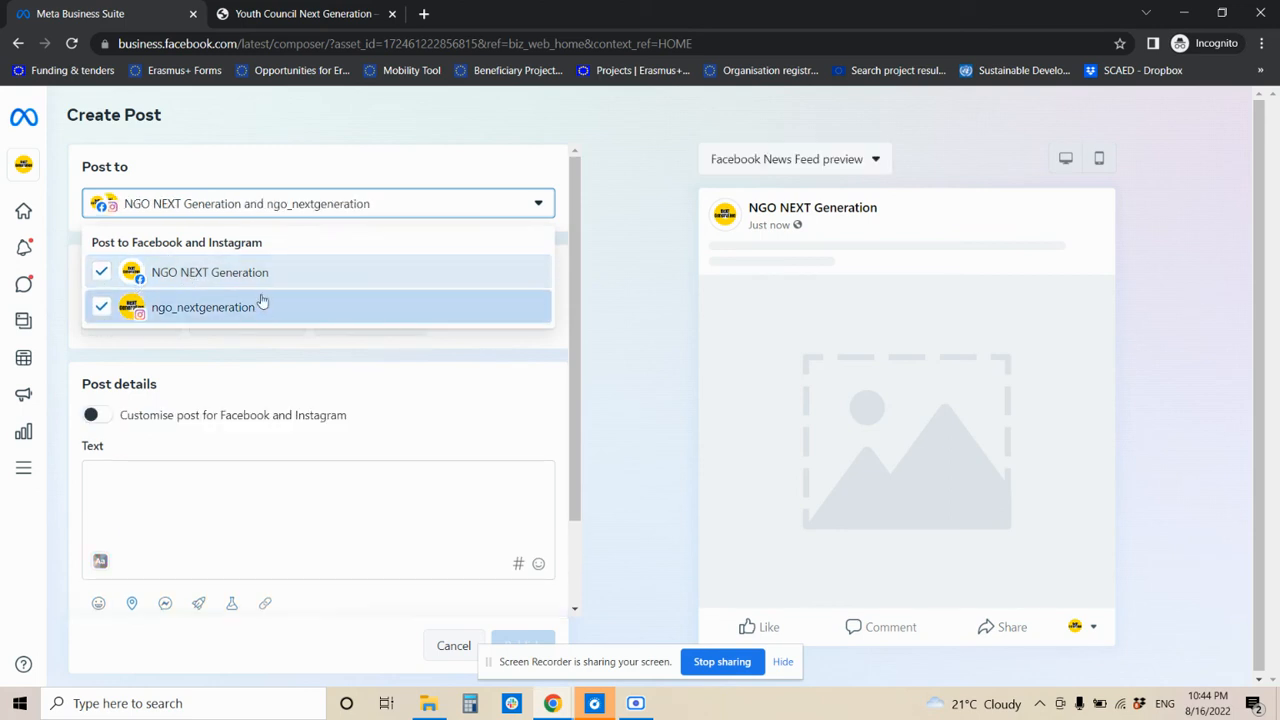
click(307, 205)
scroll(194, 369, down, 2)
scroll(170, 355, up, 2)
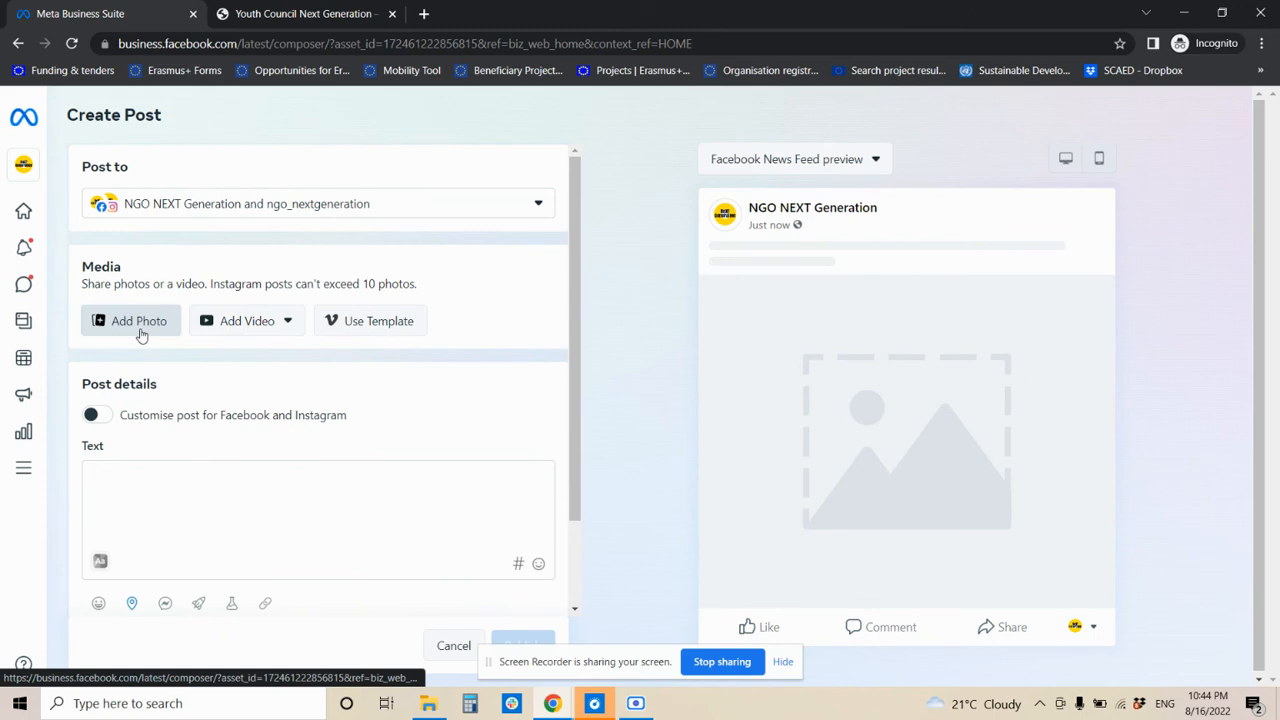
- Attach the downloaded youth exchange graphic as the post photo
click(141, 333)
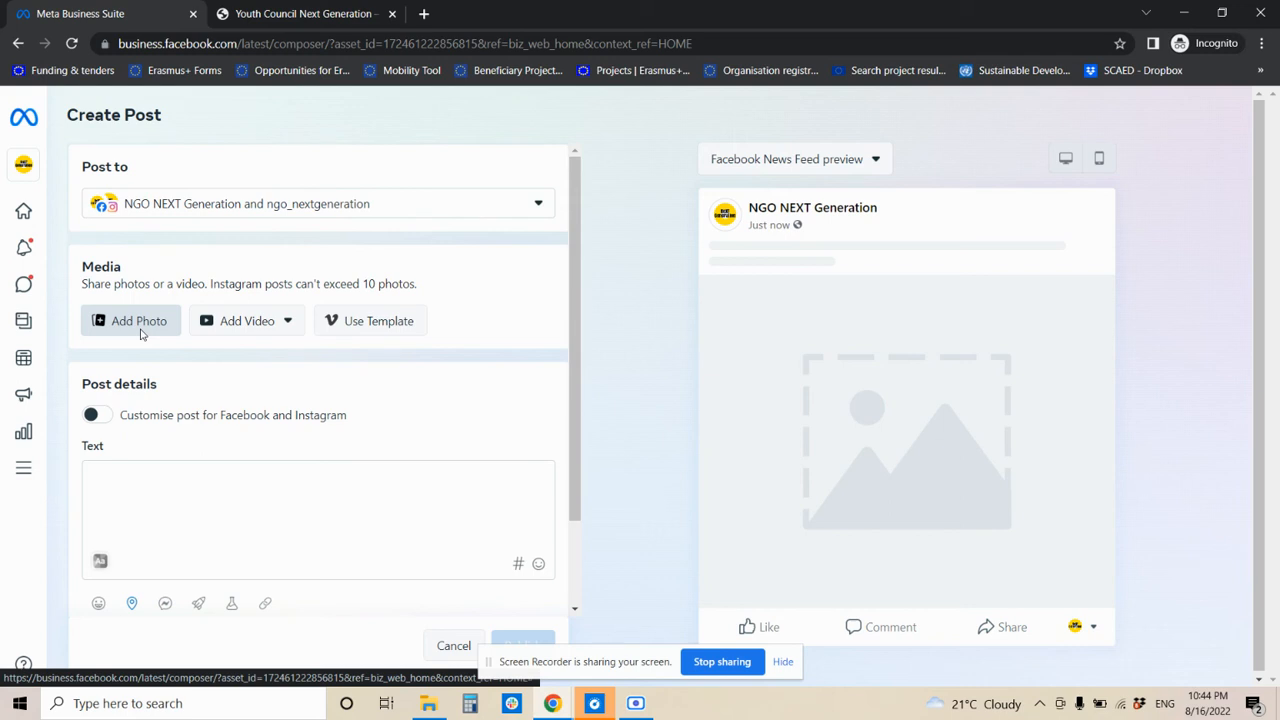
click(128, 329)
double_click(190, 155)
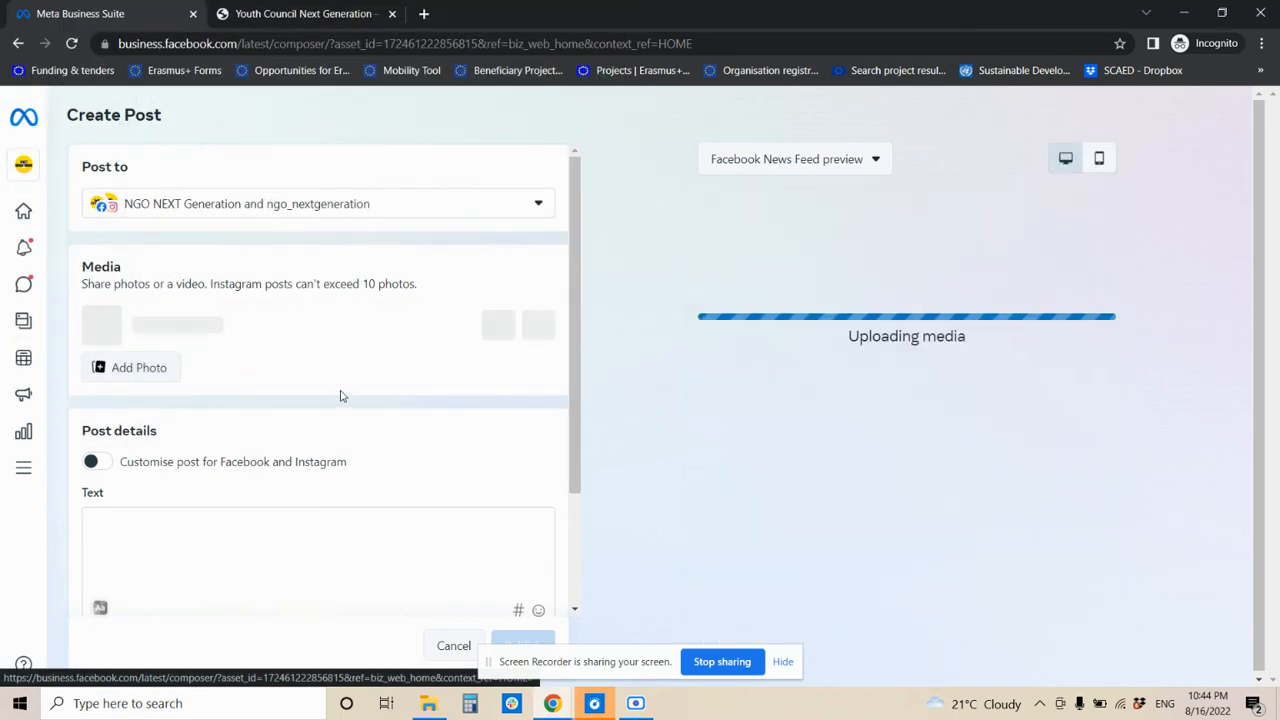
scroll(338, 397, down, 2)
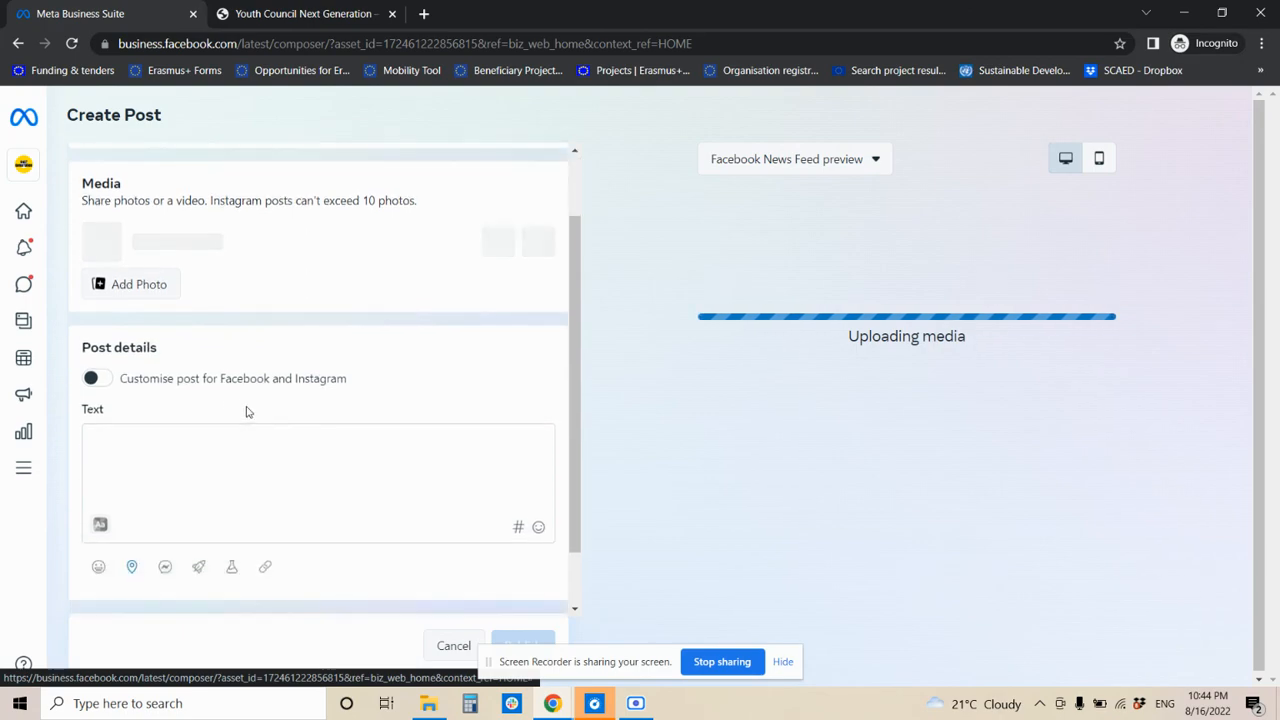
- Reselect the open call text in Google Docs, then return to Meta Business Suite
key(alt+Tab)
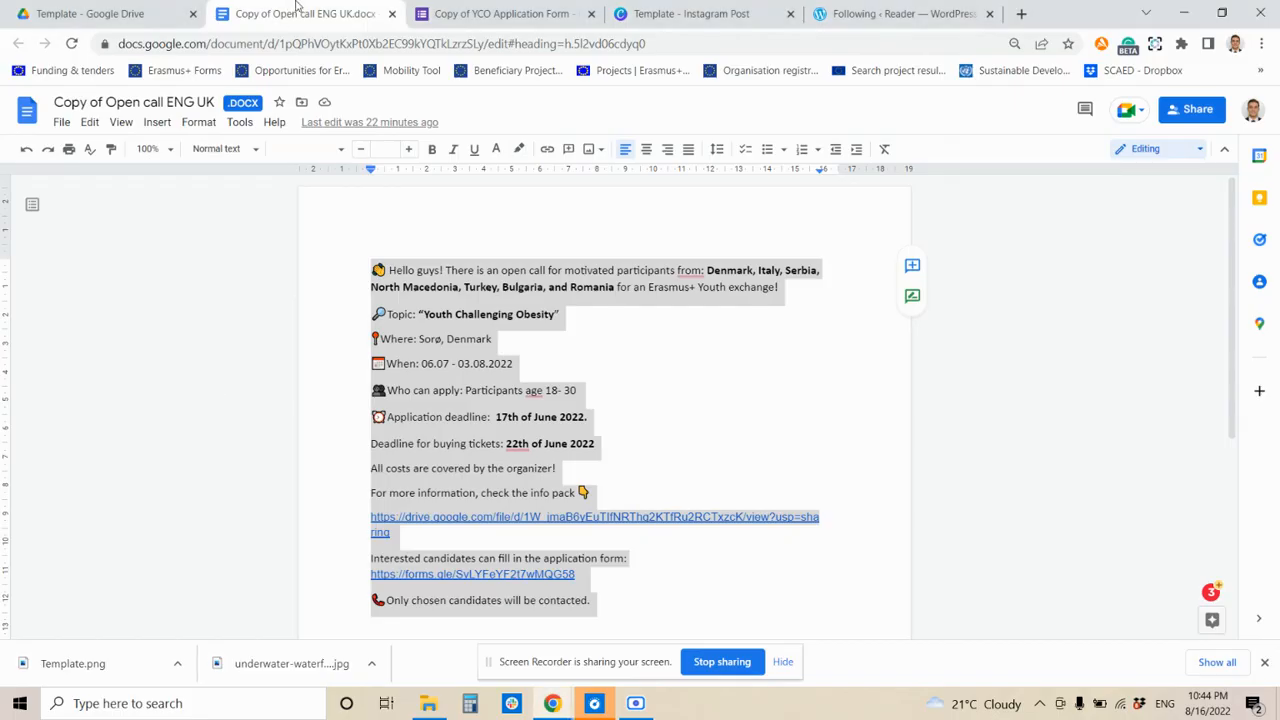
click(372, 266)
drag(371, 268, 604, 600)
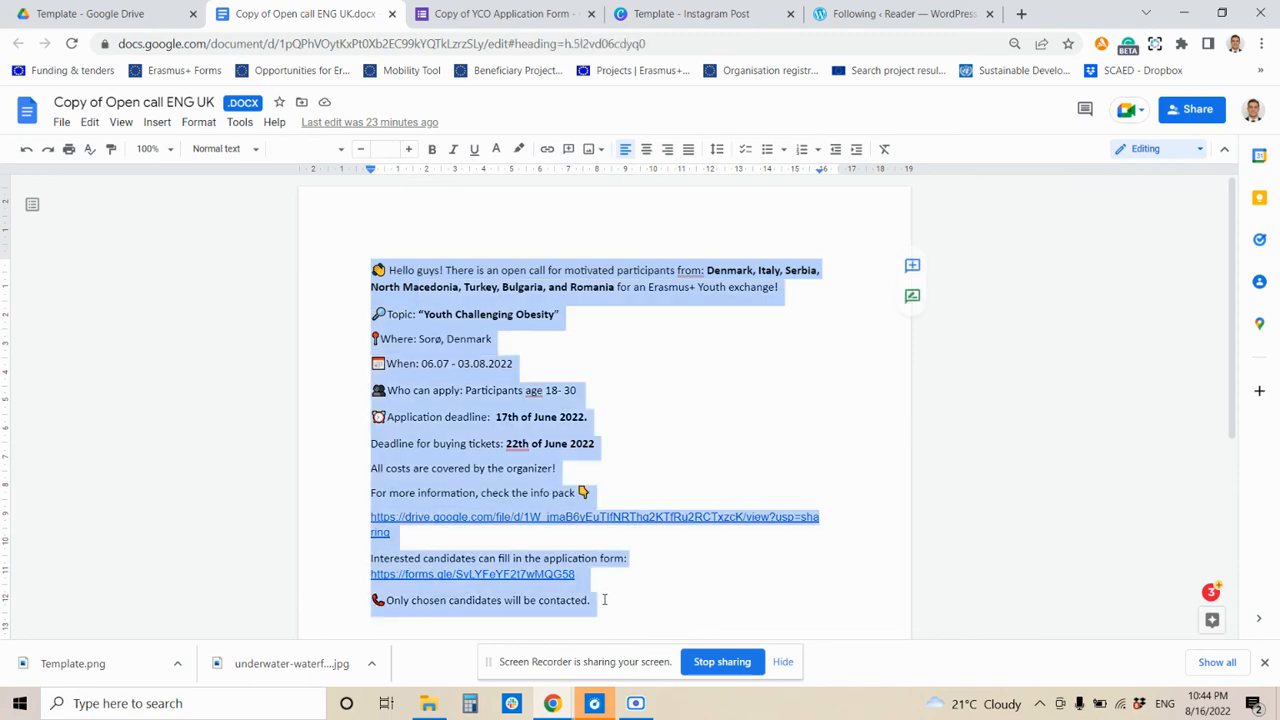
key(alt+Tab)
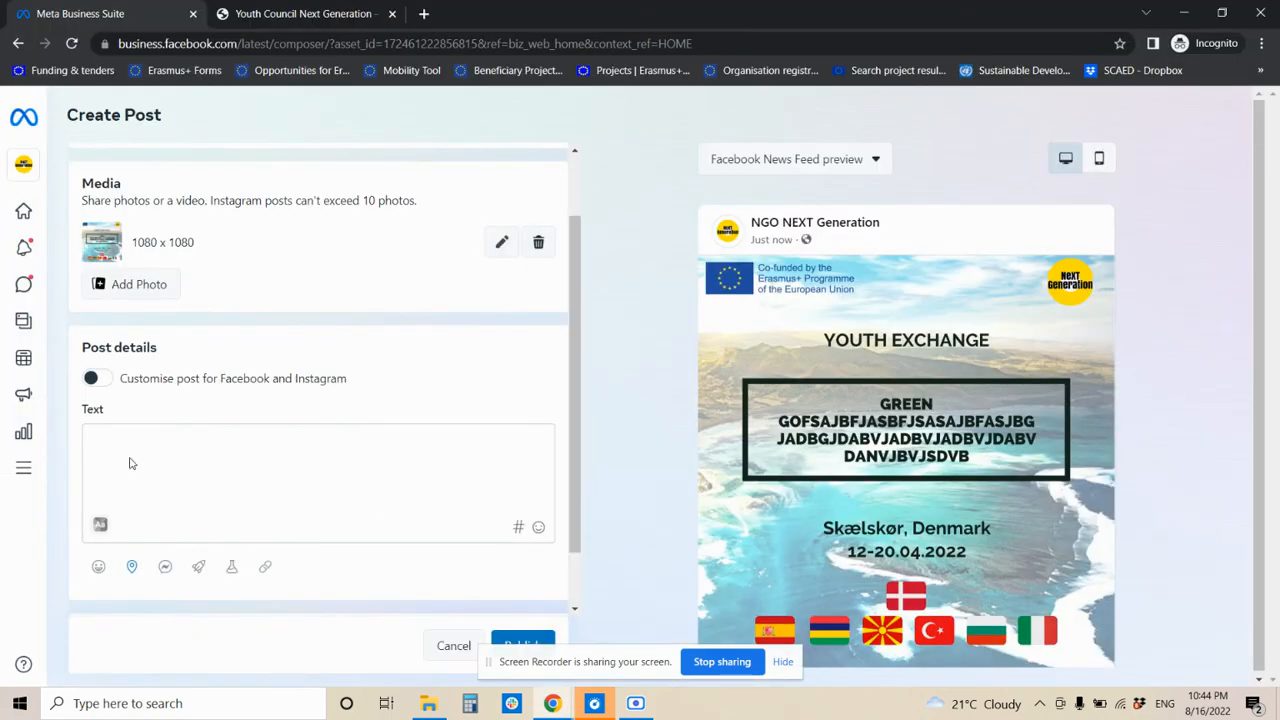
- Paste the open call caption into the post text
click(125, 453)
scroll(144, 419, down, 1)
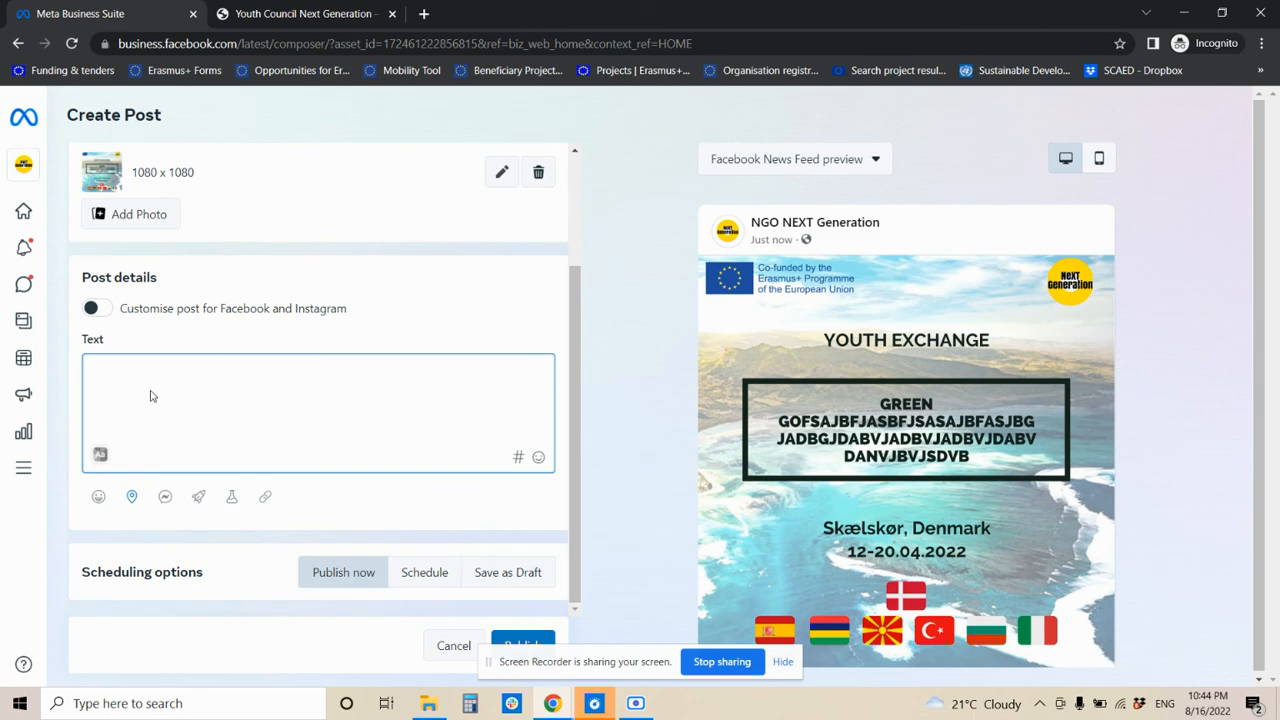
key(ctrl+v)
scroll(152, 389, up, 3)
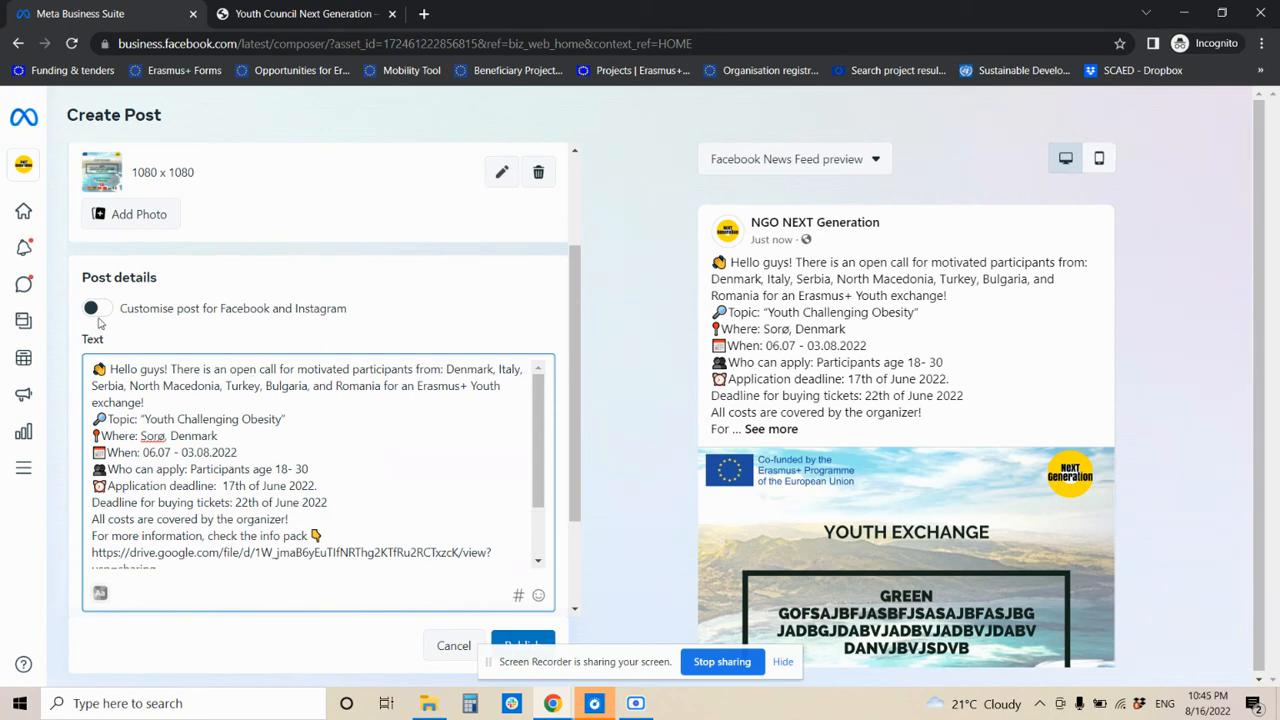
- Turn on 'Customise post for Facebook and Instagram' and review the Facebook caption
click(95, 311)
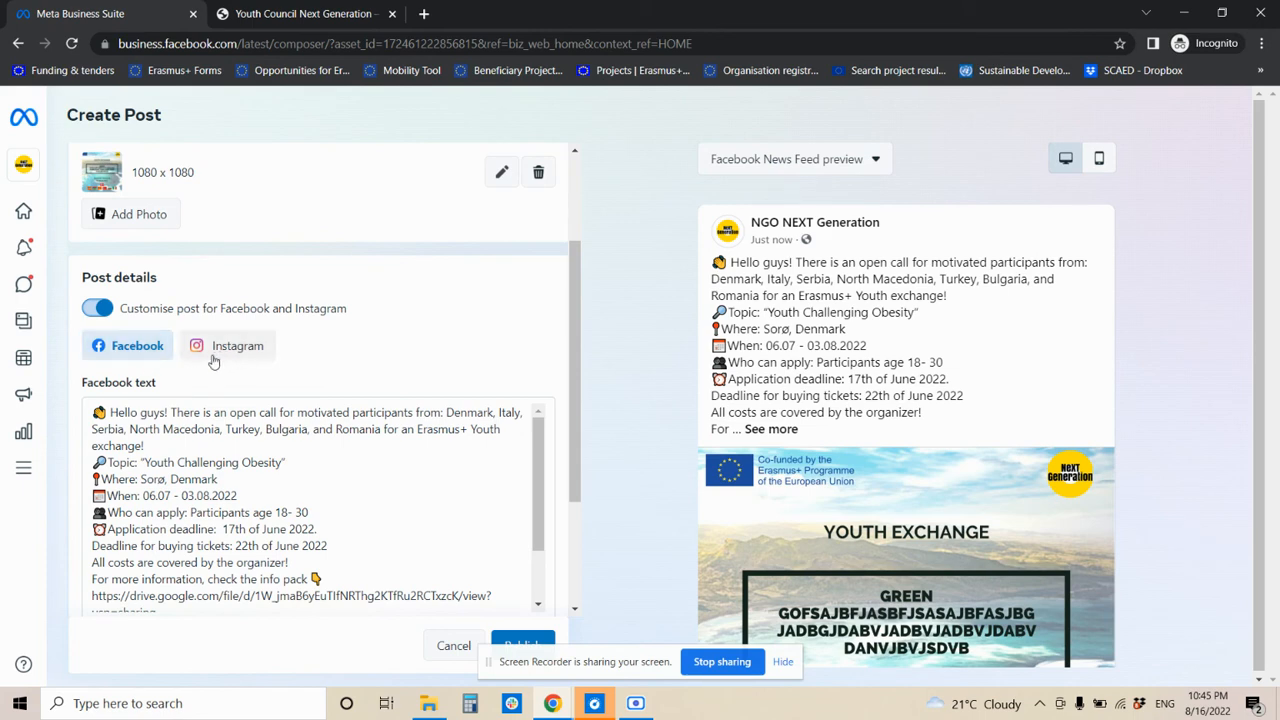
scroll(245, 530, down, 1)
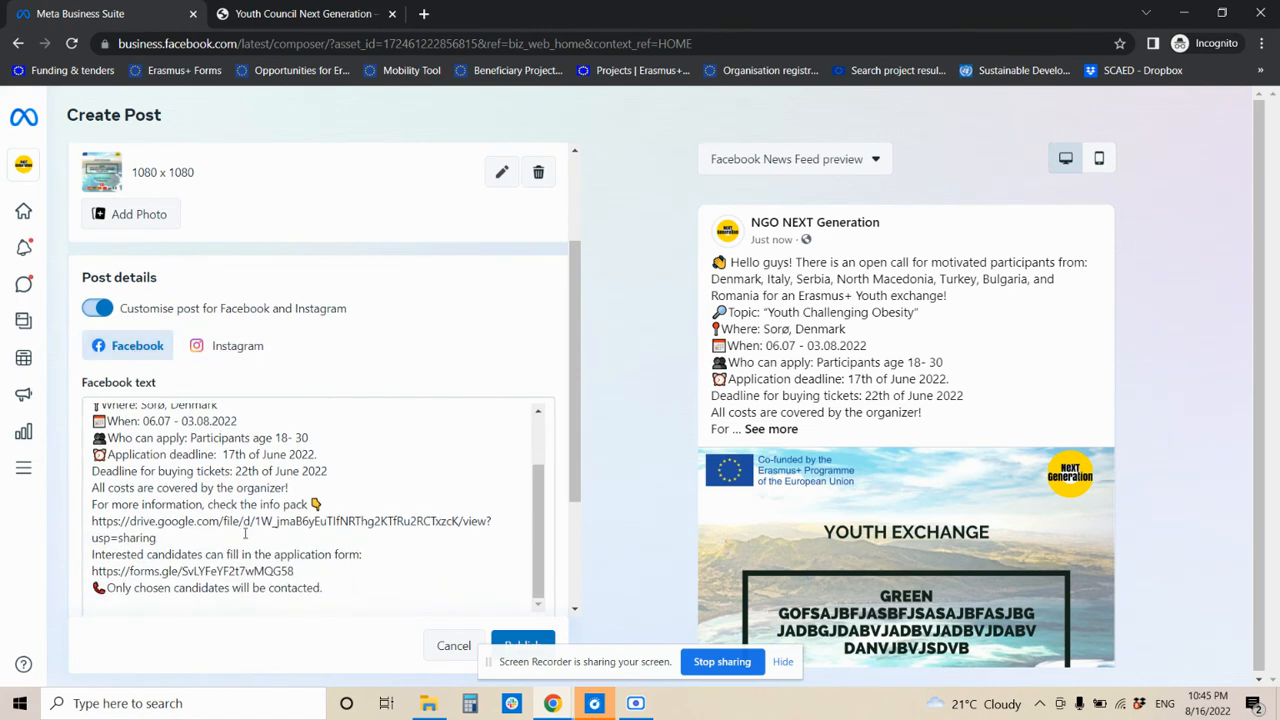
scroll(245, 533, down, 2)
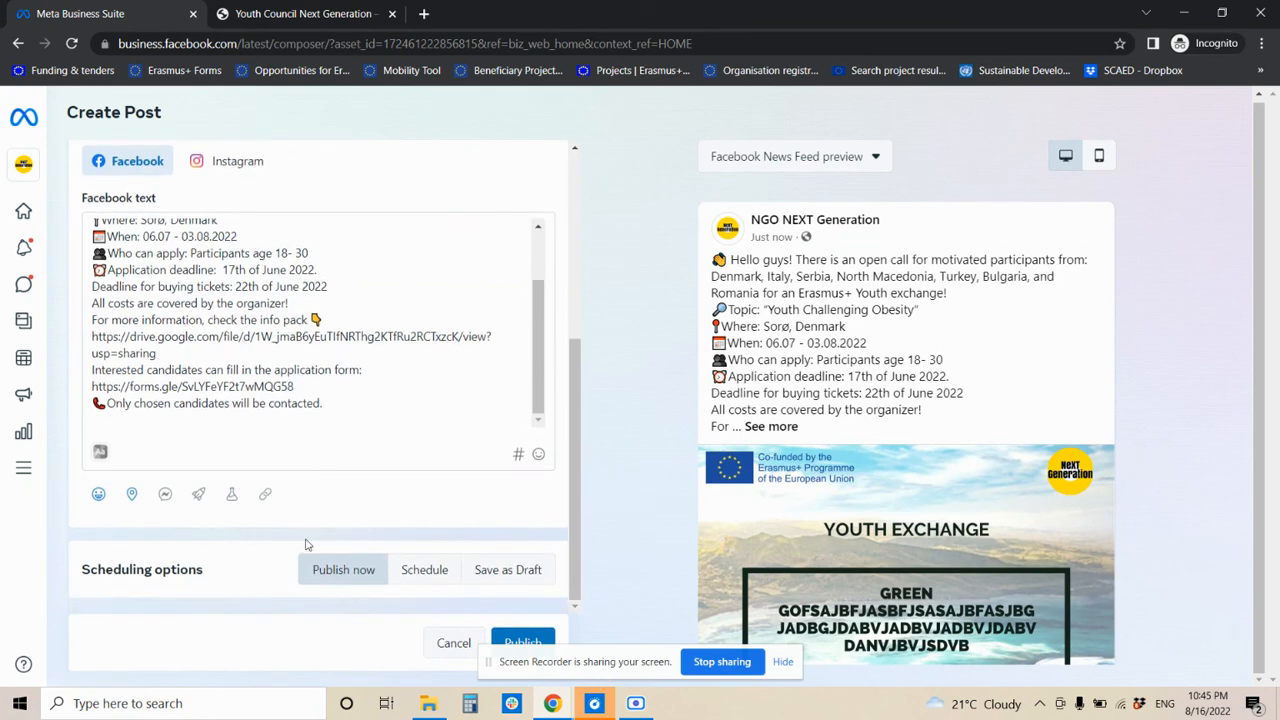
scroll(443, 535, up, 2)
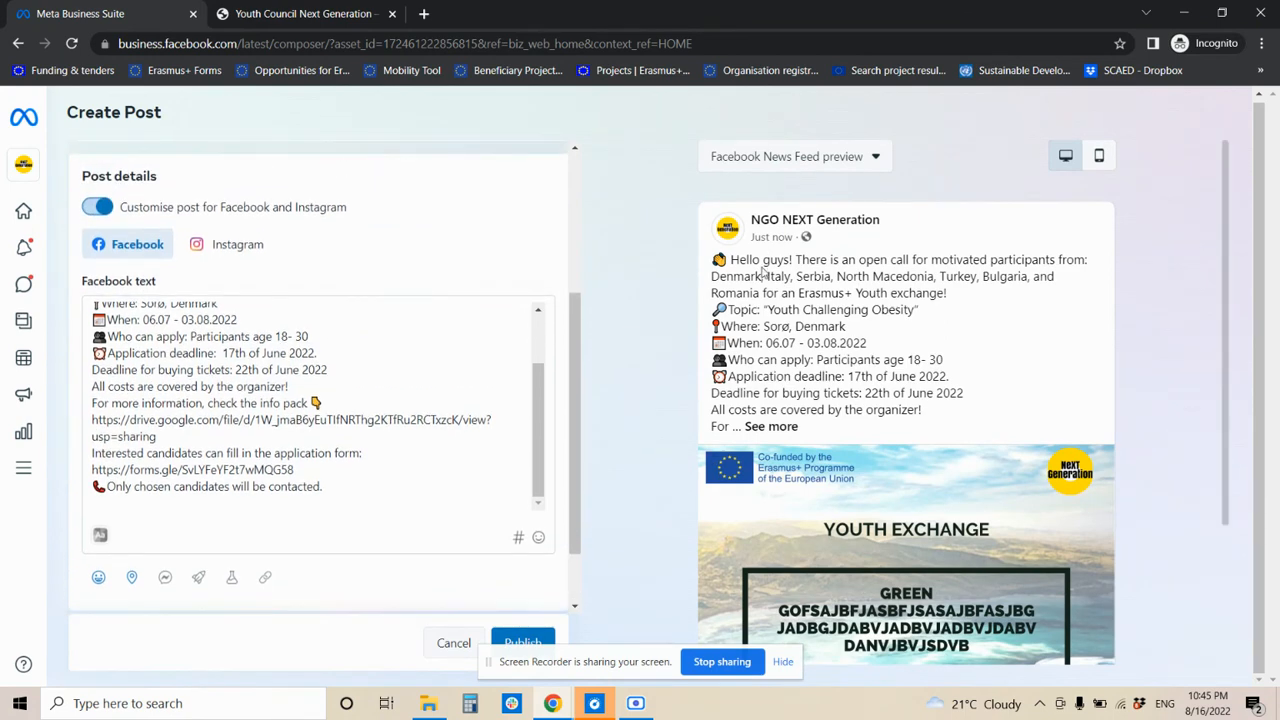
drag(763, 268, 876, 402)
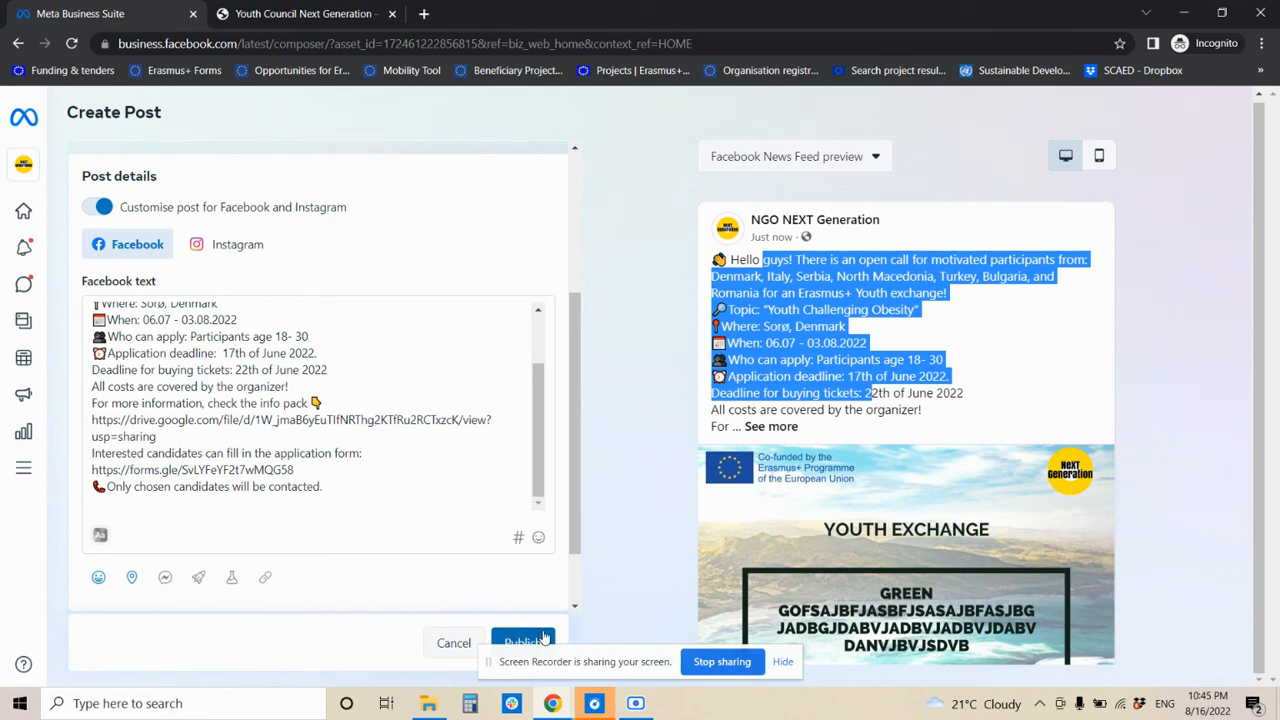
mouse_move(18, 375)
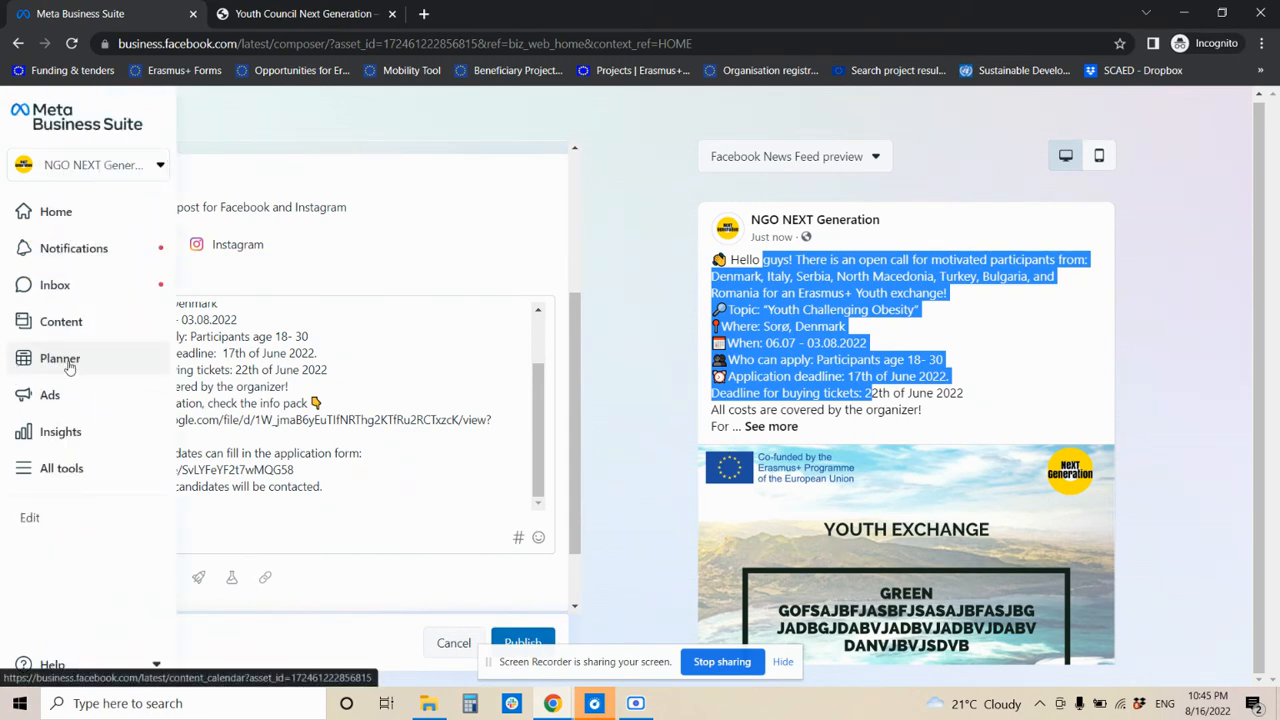
scroll(400, 365, up, 3)
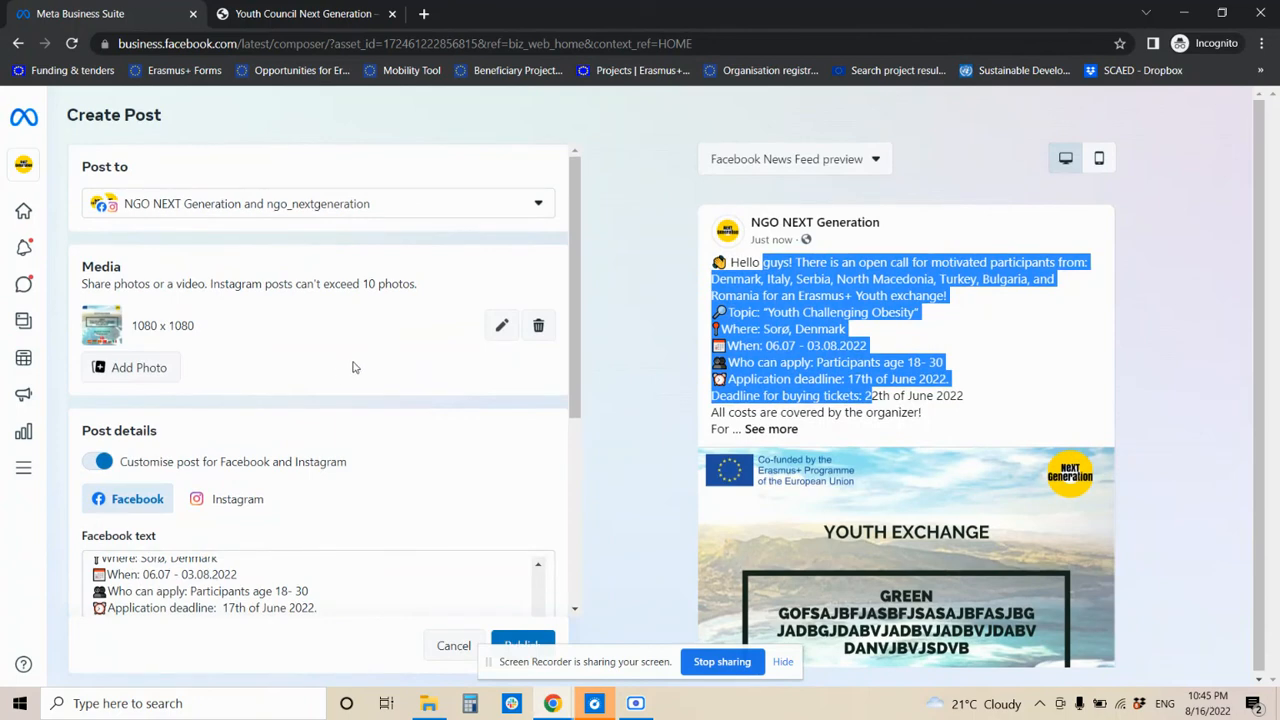
- Discard the draft post and open a new post from the Planner
click(68, 367)
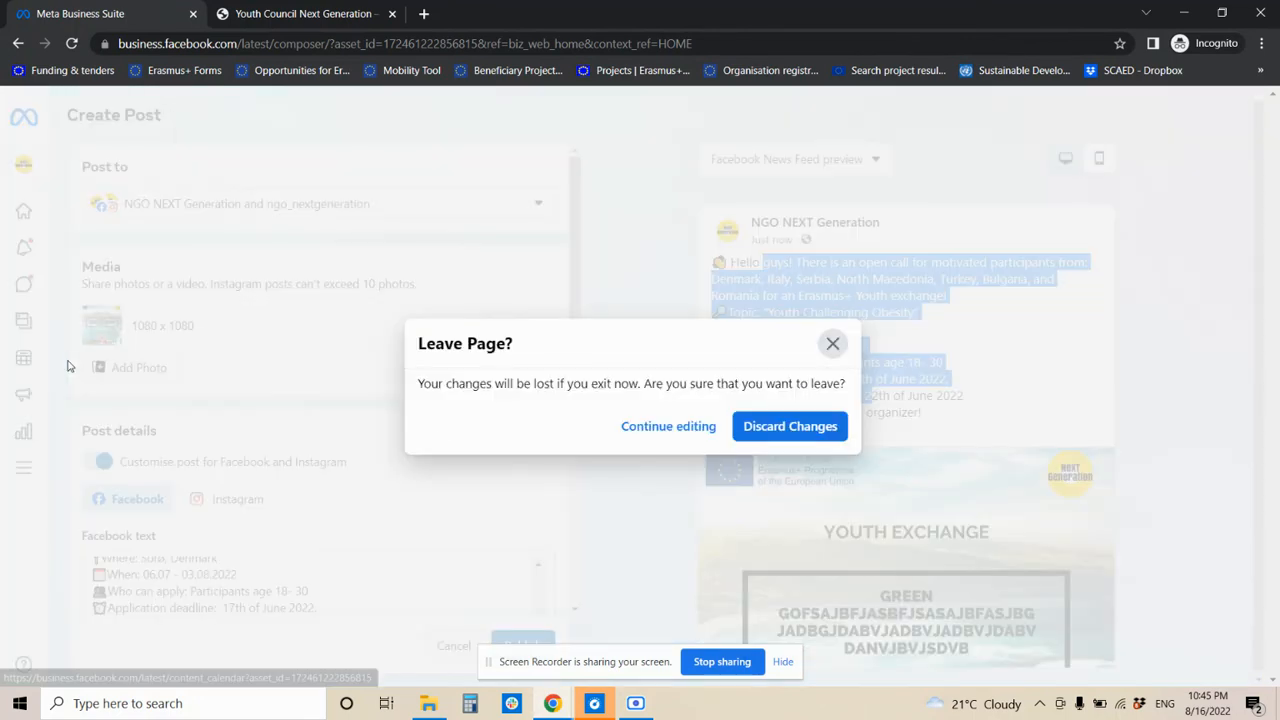
click(766, 430)
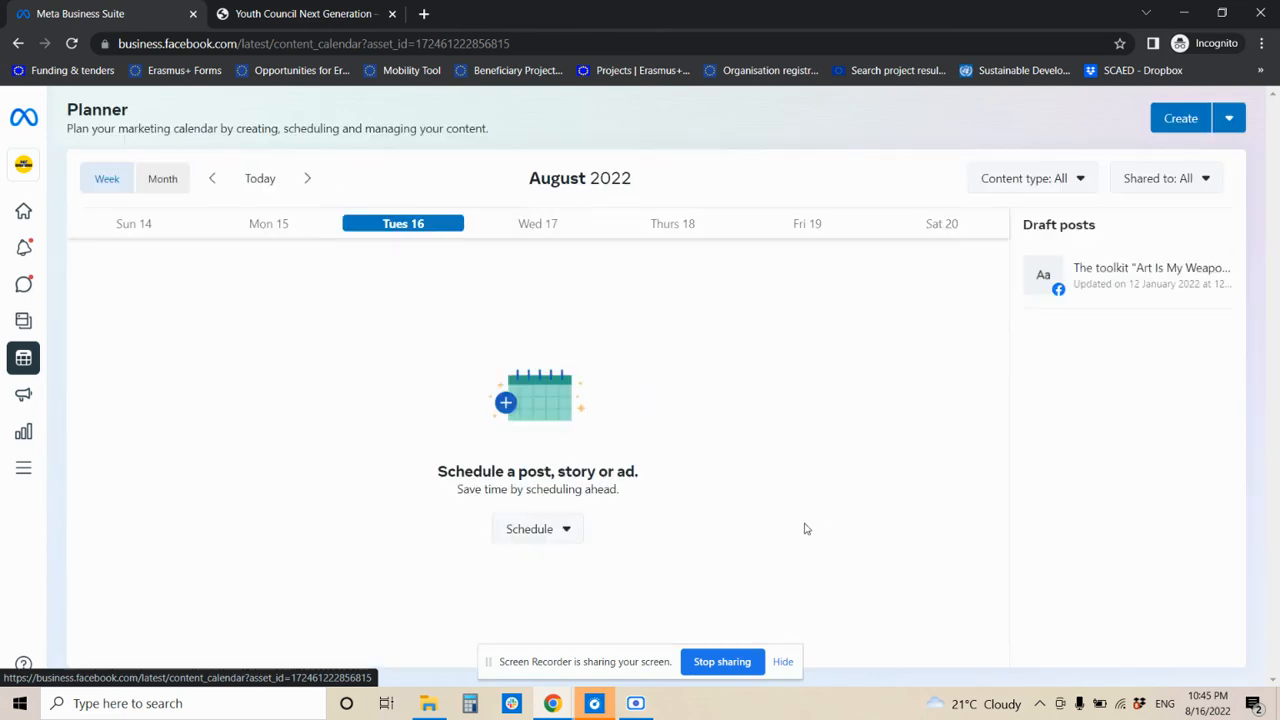
click(1199, 120)
click(1199, 120)
click(1194, 125)
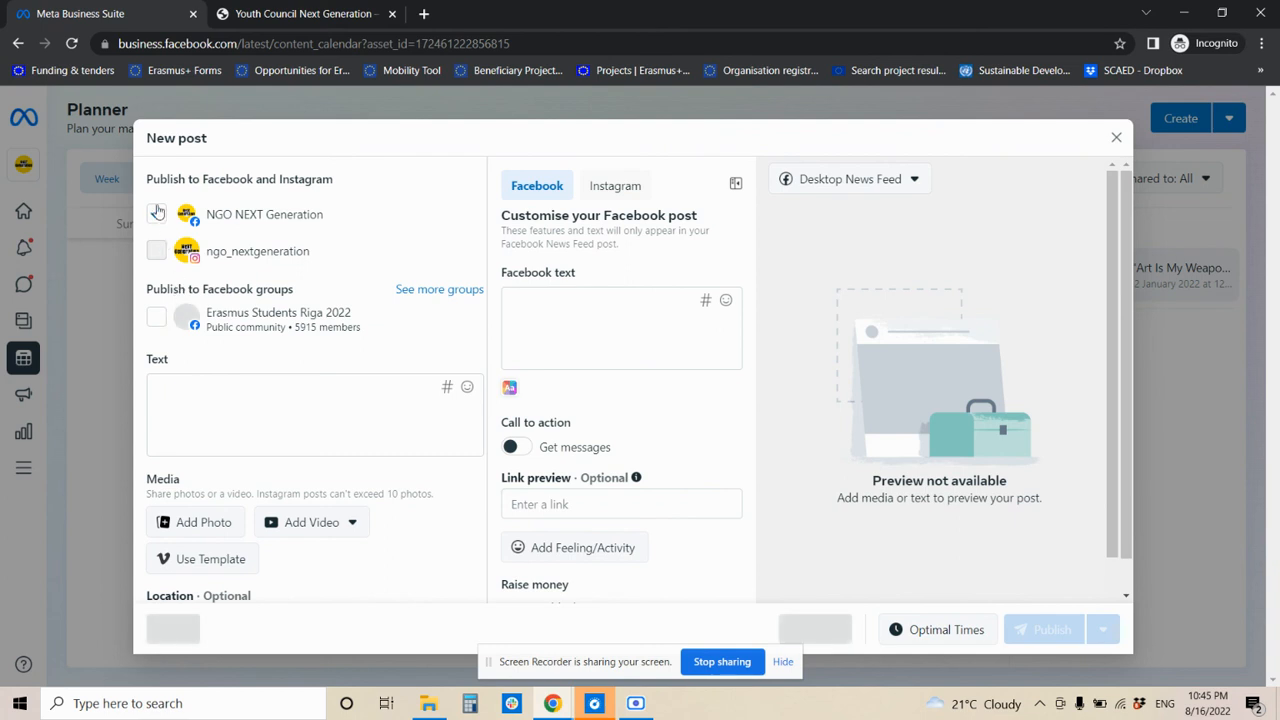
- Add Instagram as a destination, paste the caption, and attach Template.png from Downloads
click(156, 250)
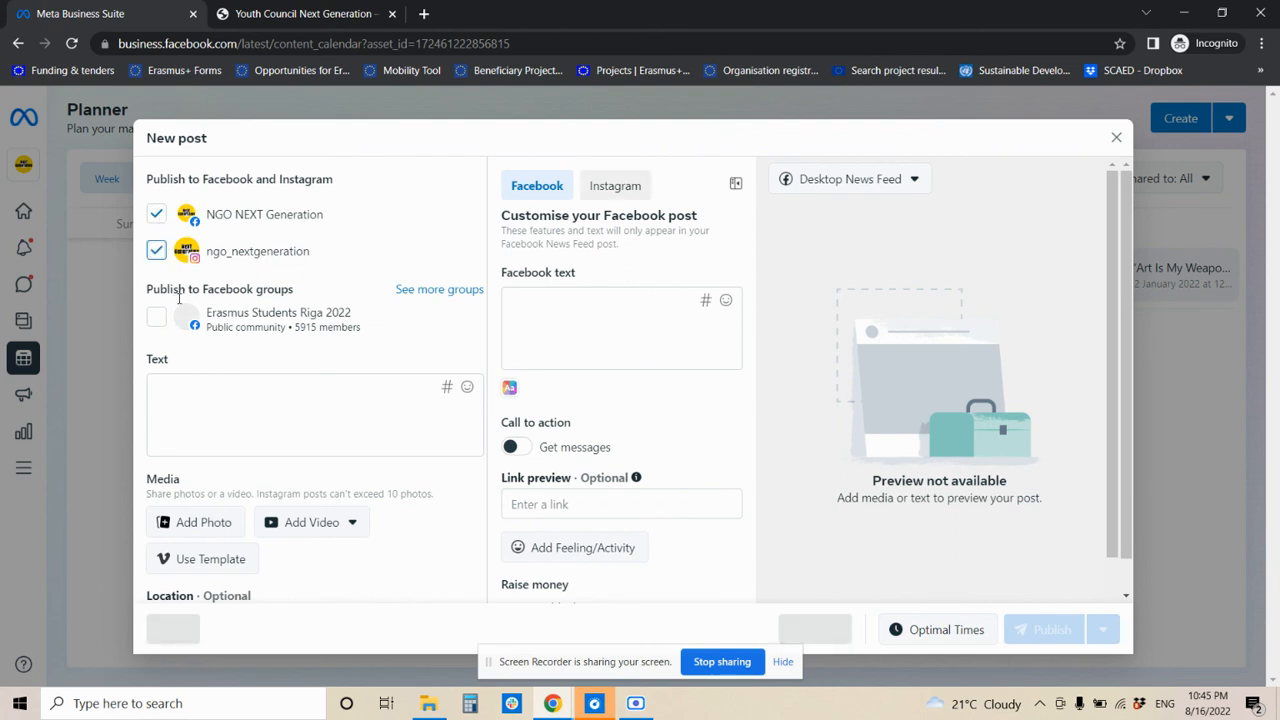
click(245, 407)
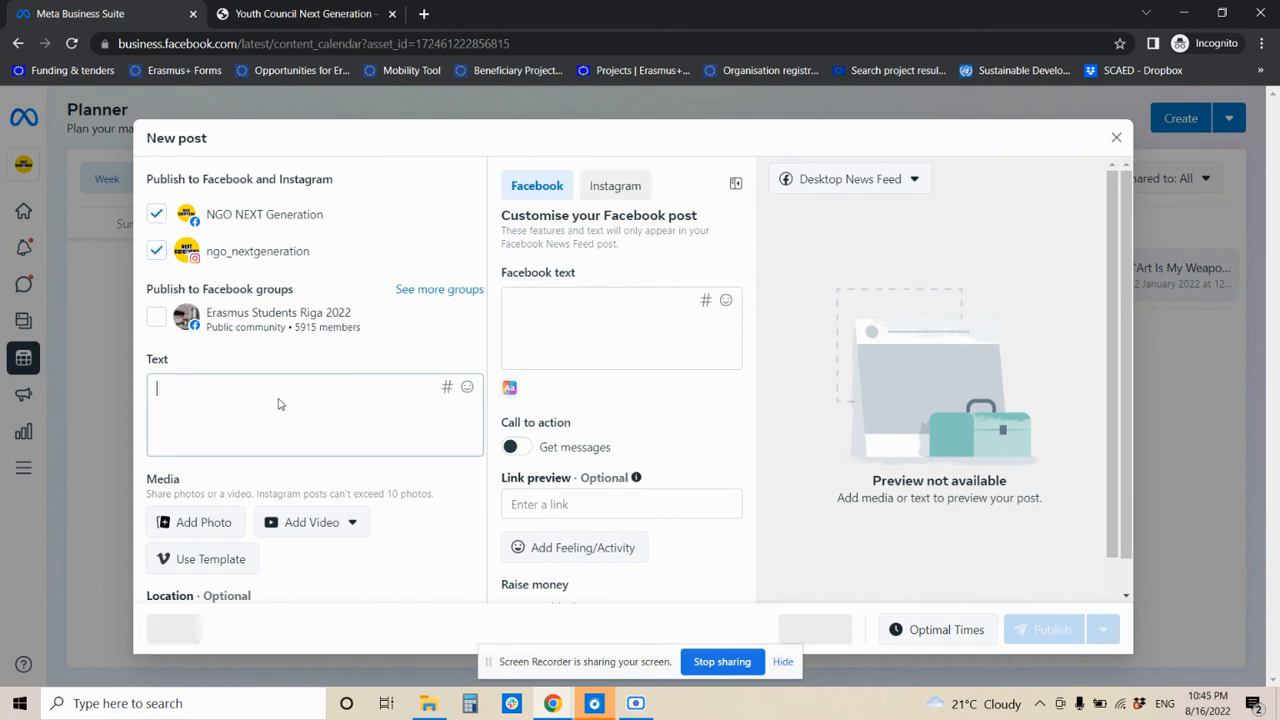
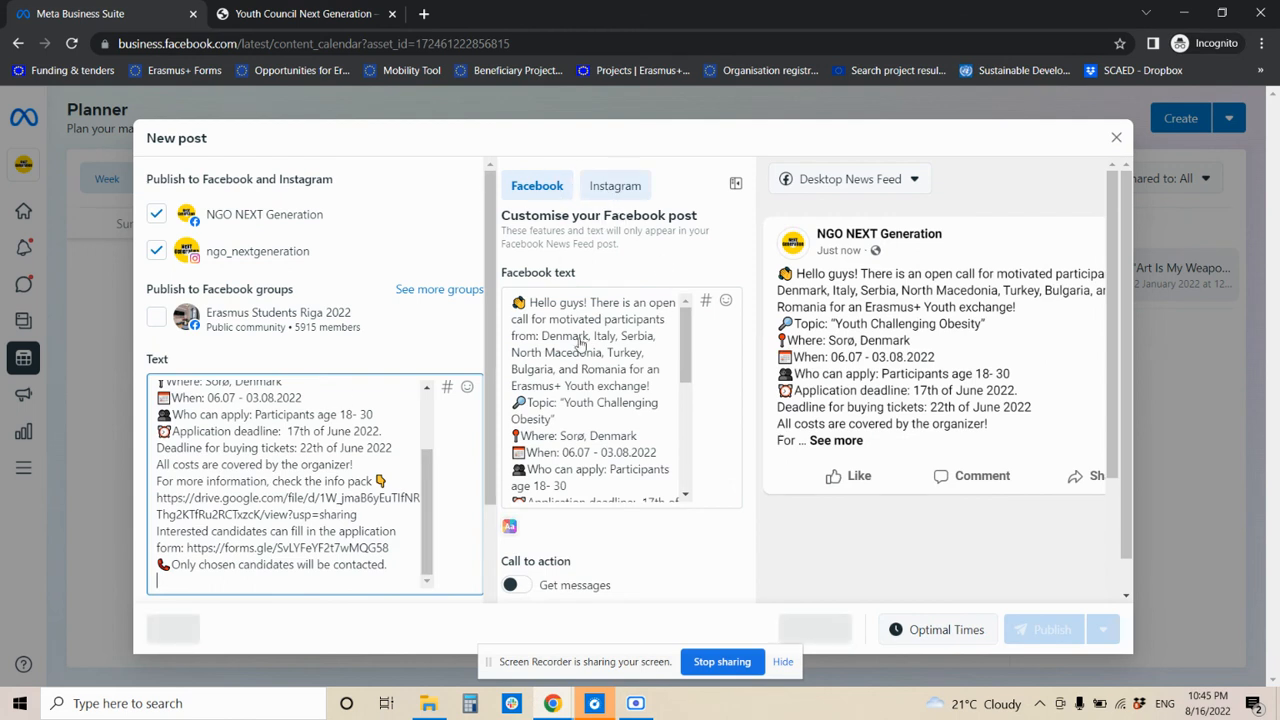
click(604, 190)
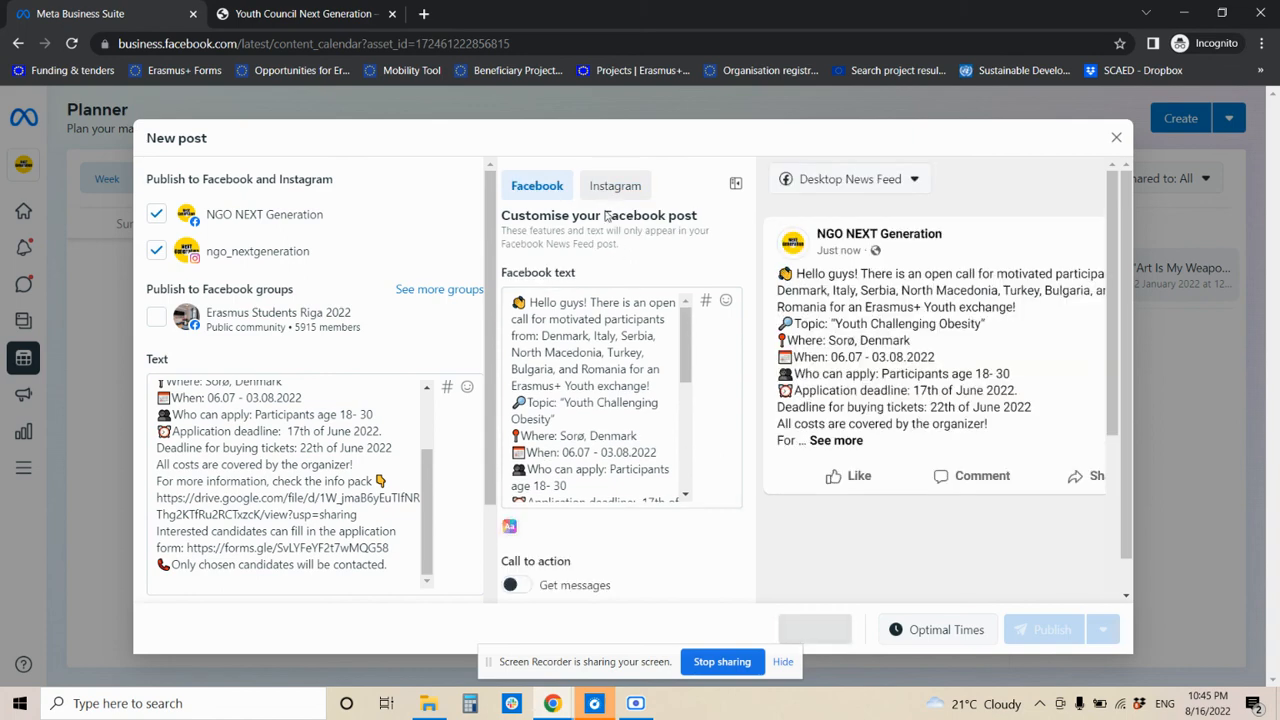
scroll(376, 390, down, 3)
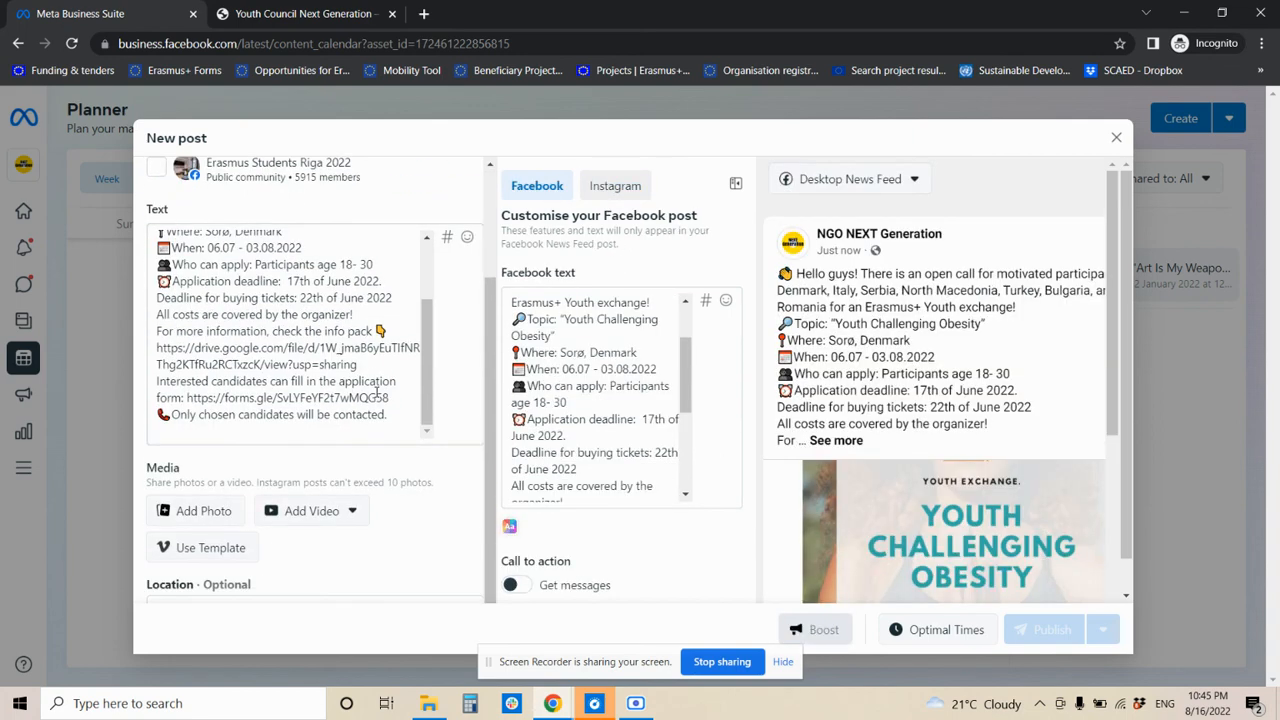
click(214, 521)
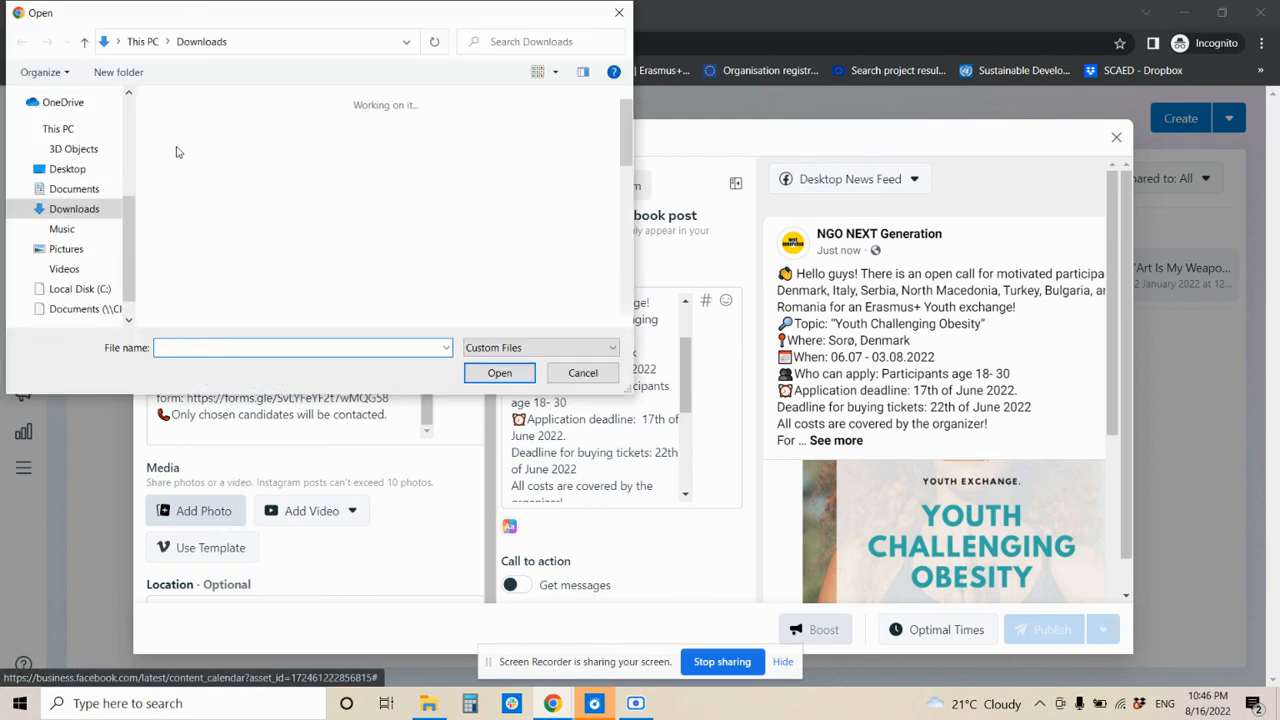
double_click(184, 142)
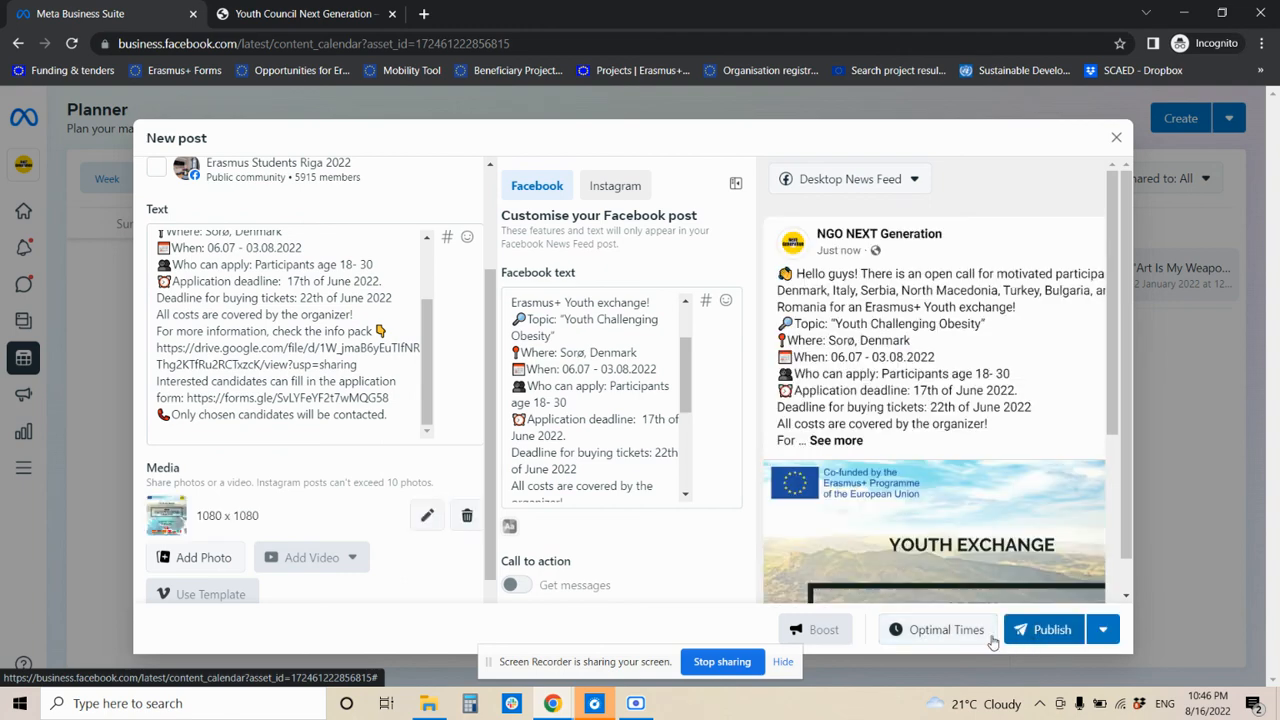
- Check the Optimal Times and Schedule Post options, cancelling both
click(946, 630)
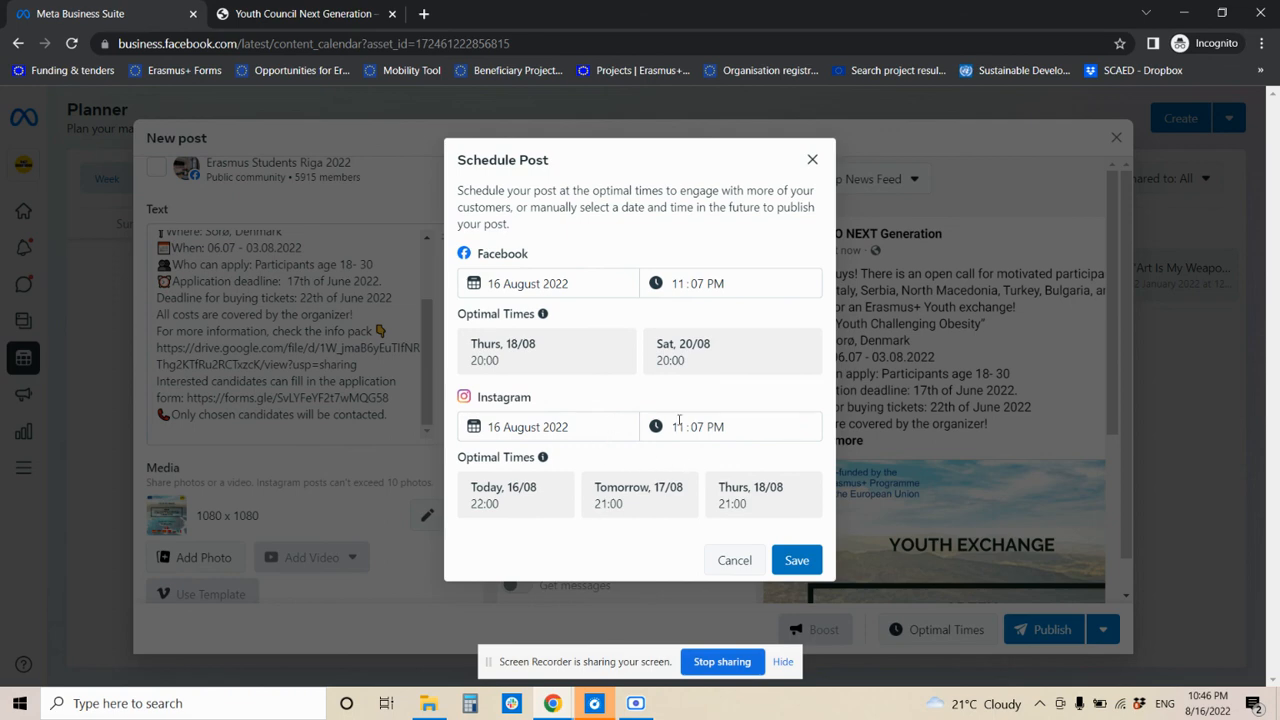
click(734, 560)
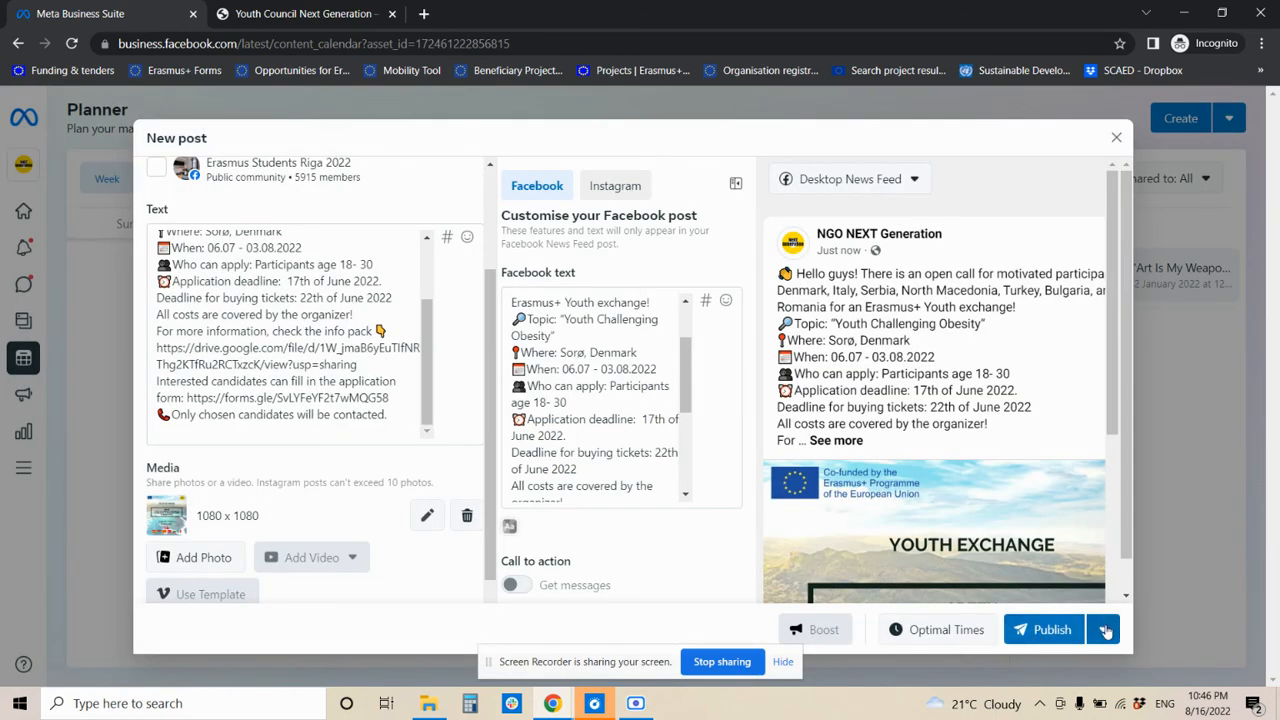
click(1106, 634)
click(1083, 597)
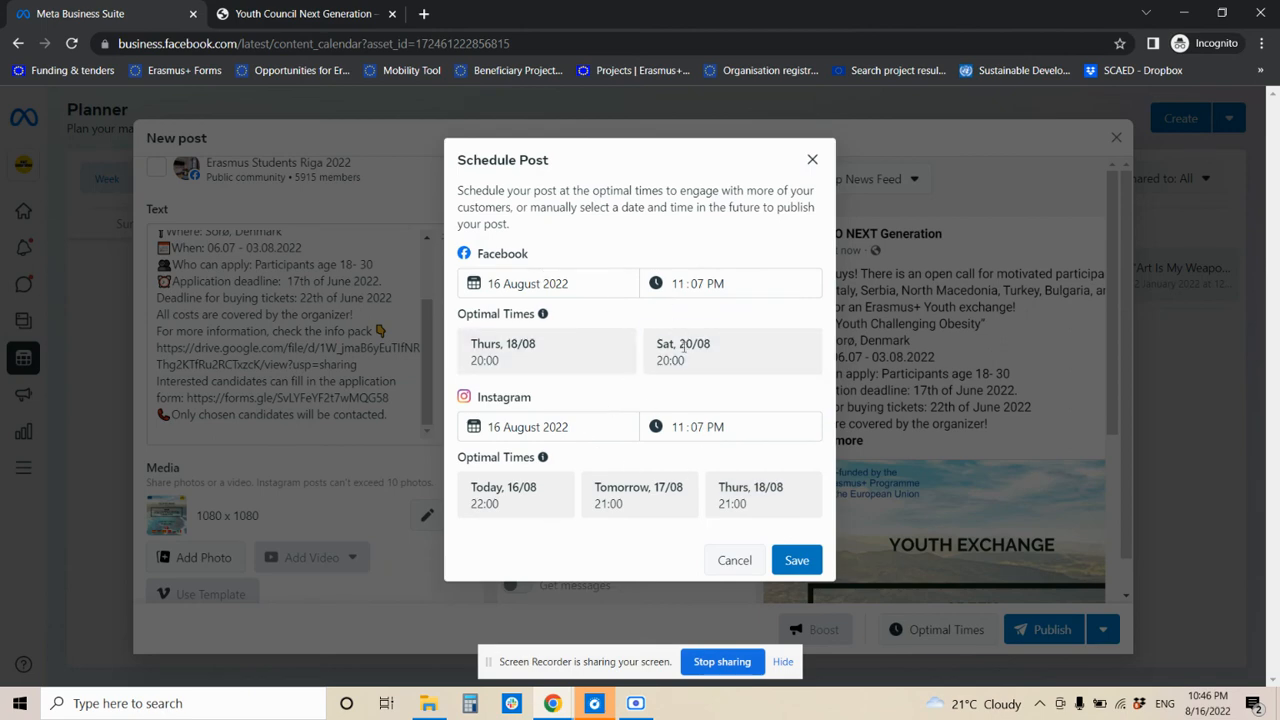
click(734, 560)
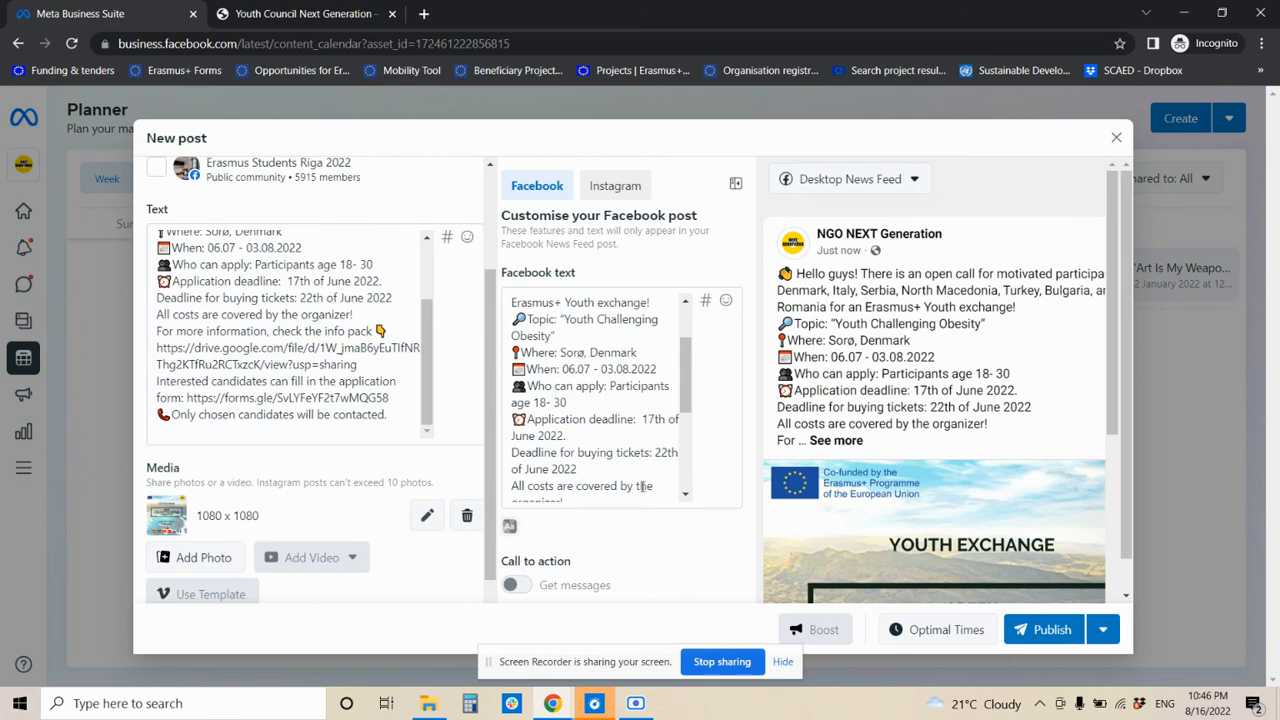
- Close the New post window and discard the changes
click(1117, 139)
click(818, 345)
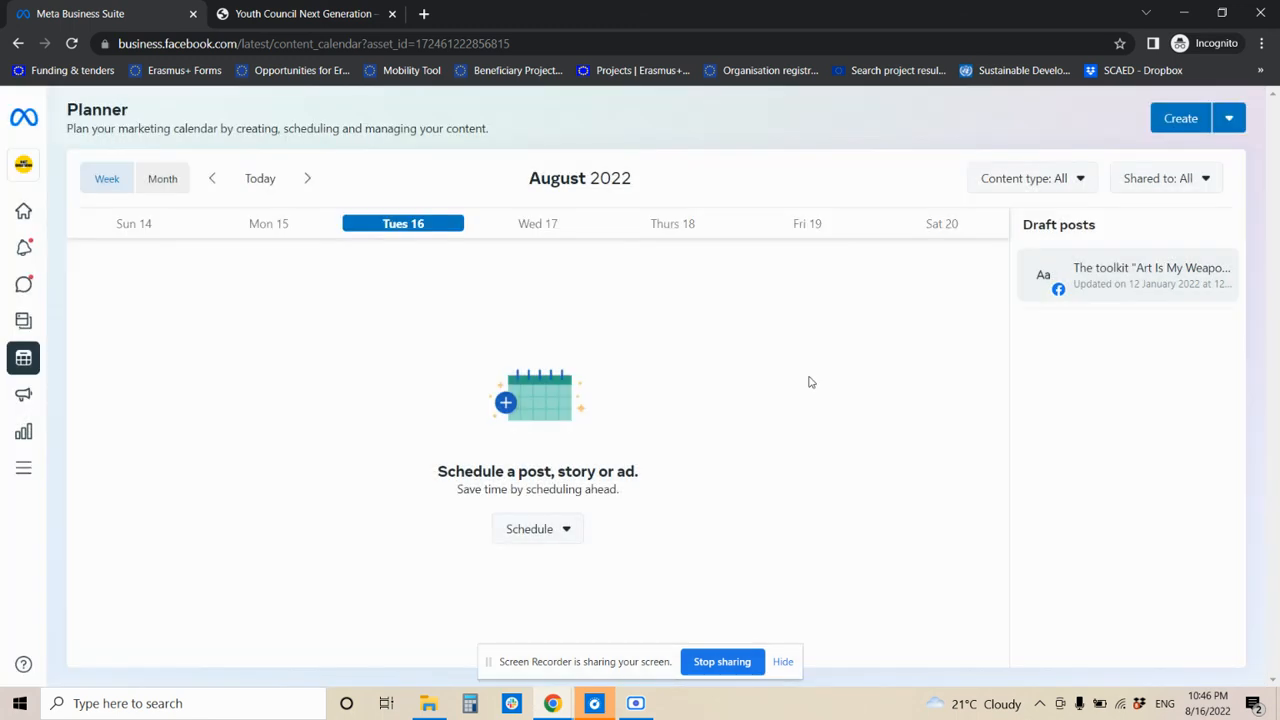
key(alt+Tab)
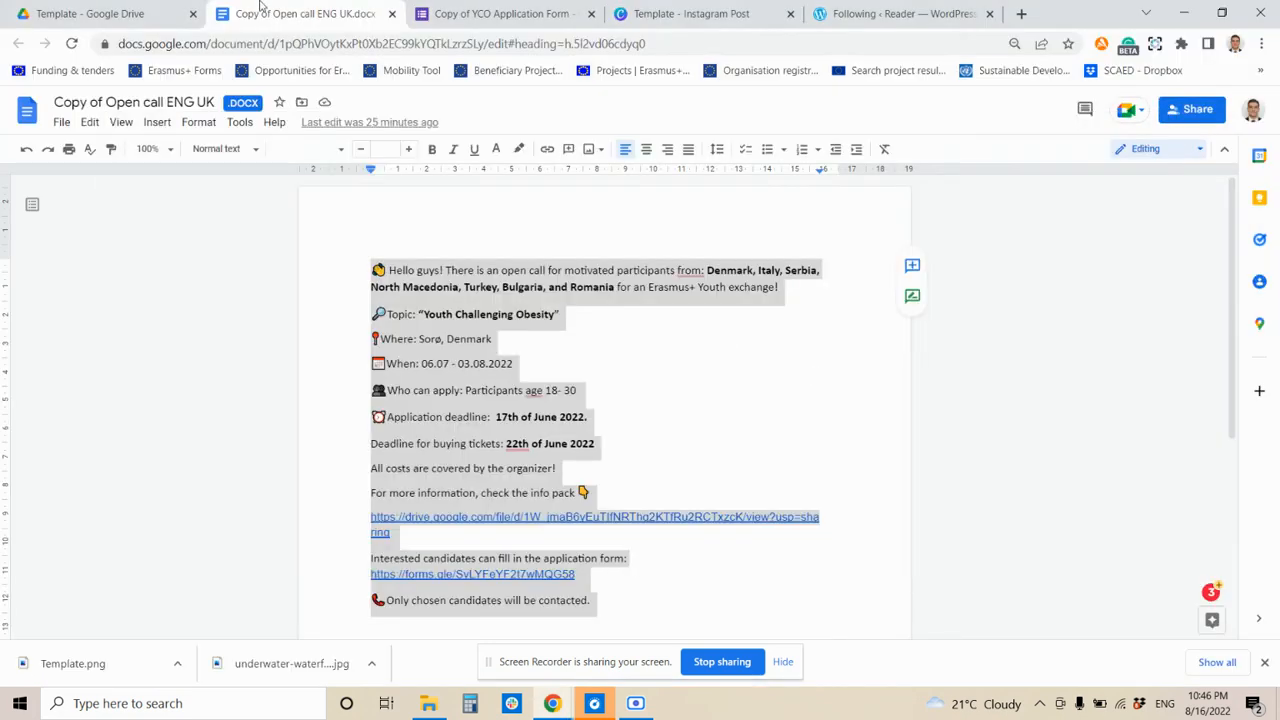
- Open the Copy of YCO Application spreadsheet from the Template folder in Google Drive
click(150, 6)
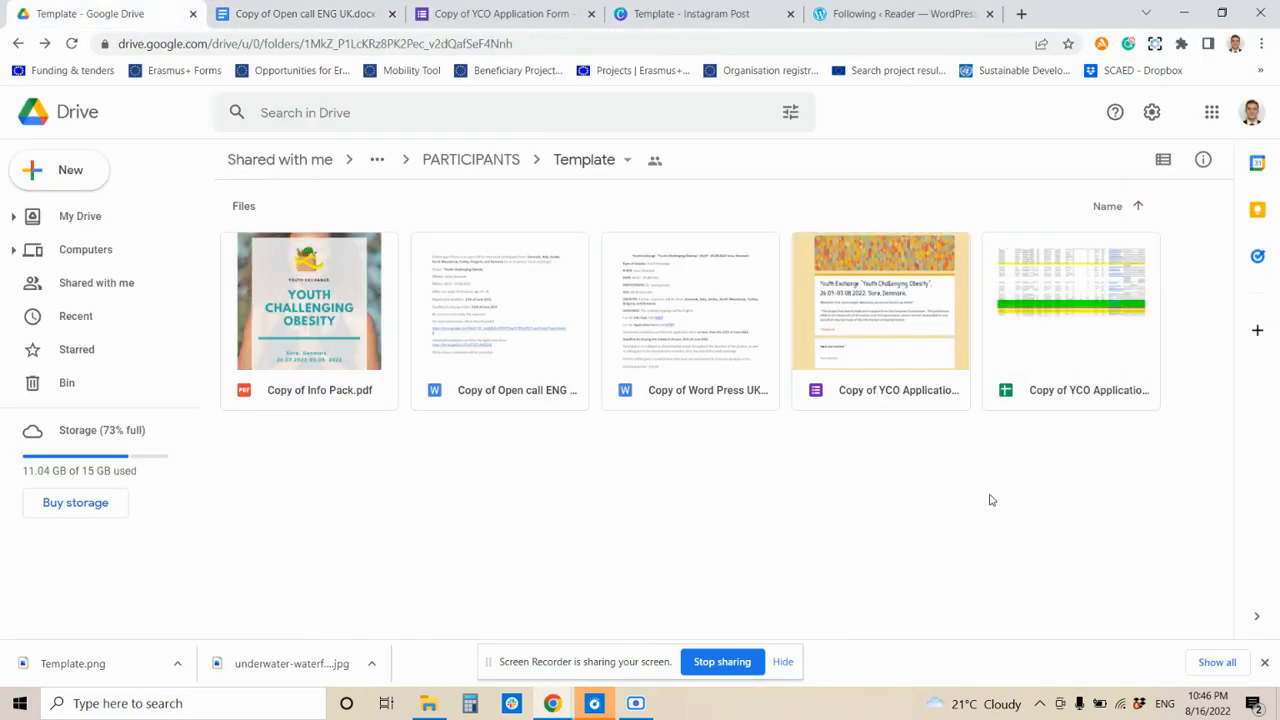
click(1036, 333)
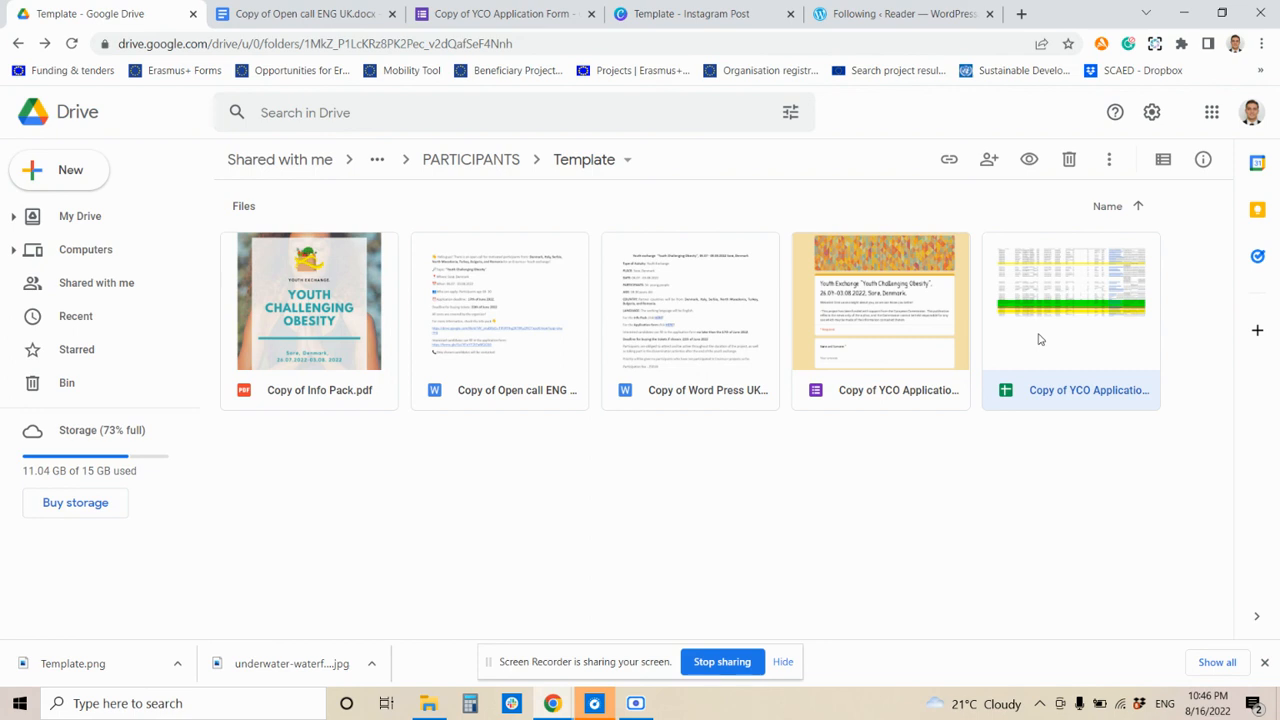
double_click(1038, 340)
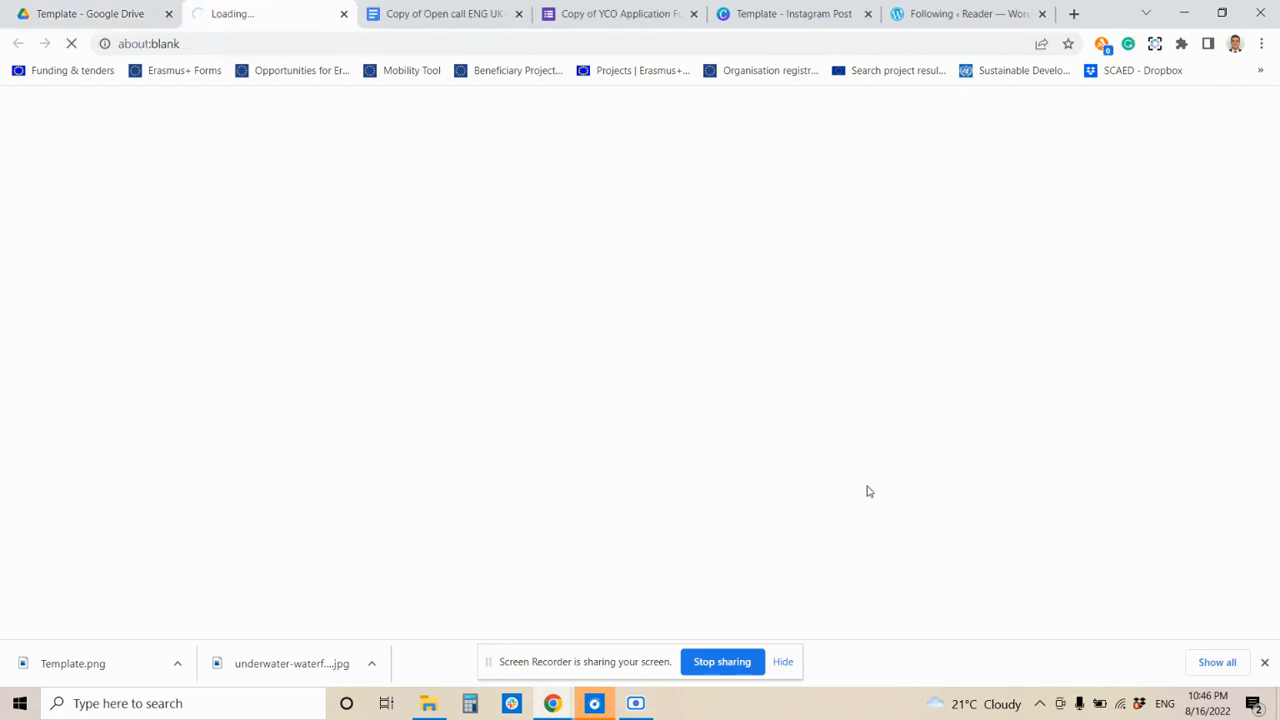